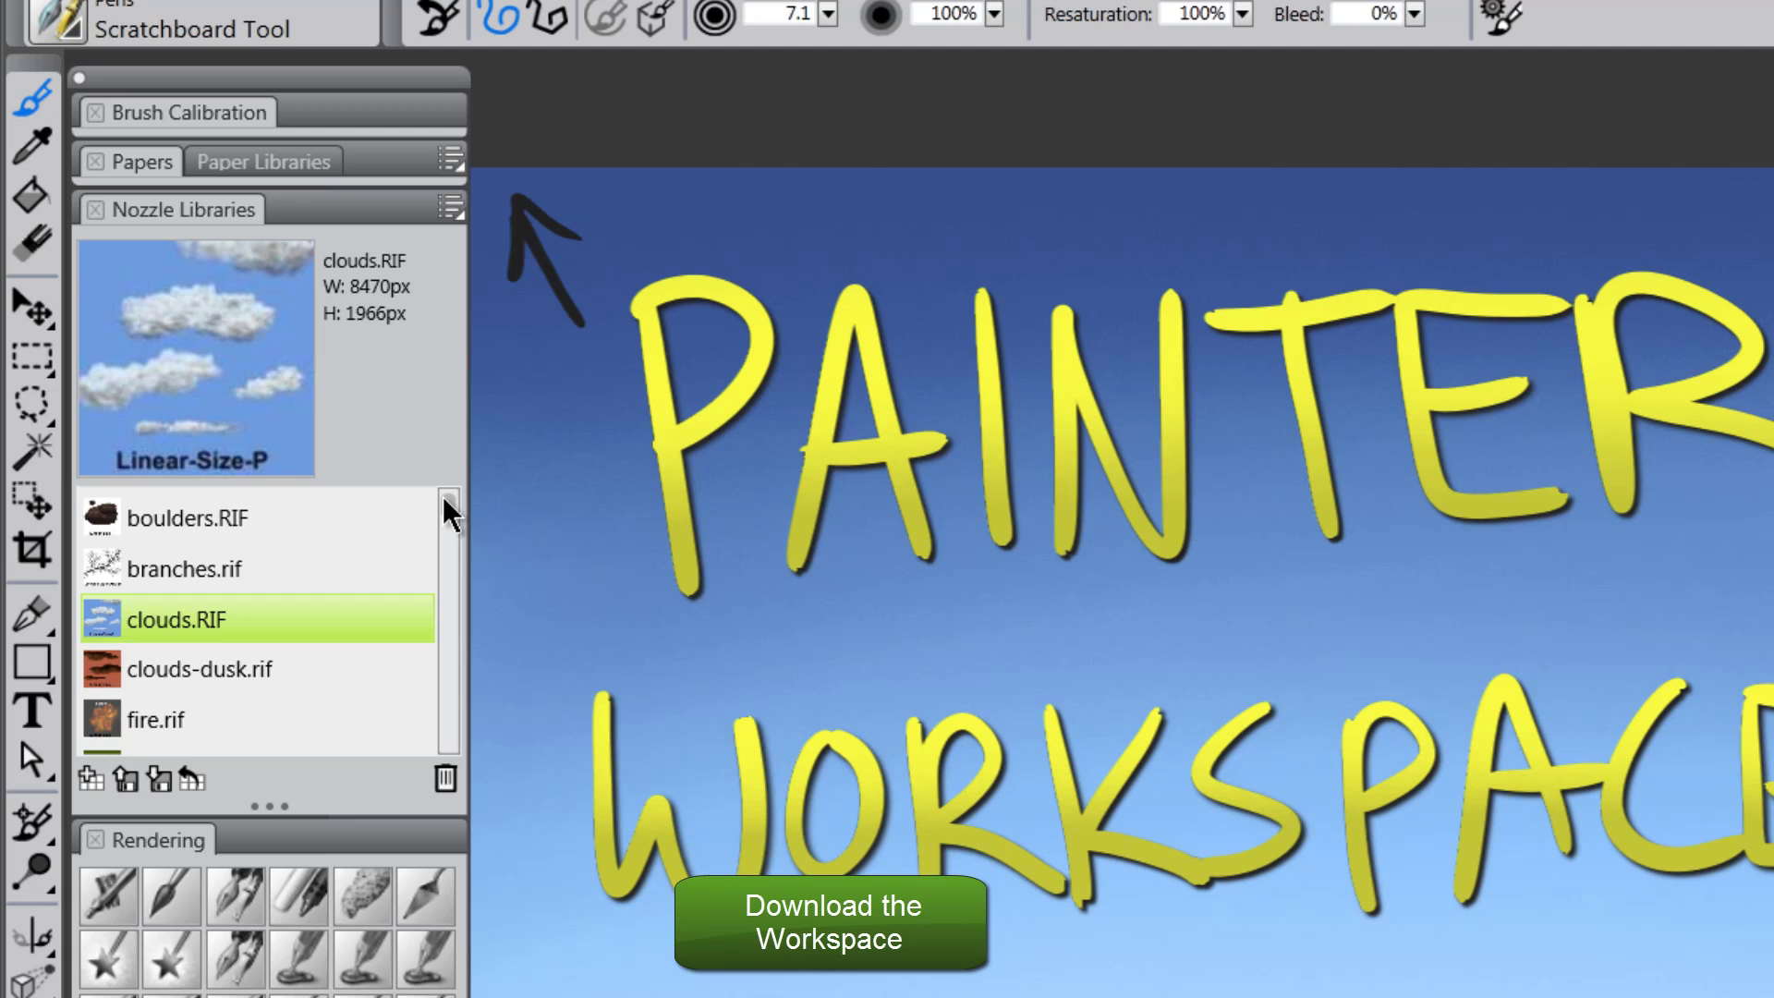
- Scroll the Painter X3 Workspace page to the screen-size download links and nozzle previews
mouse_move(444, 514)
mouse_down()
mouse_move(444, 685)
mouse_move(445, 481)
mouse_up()
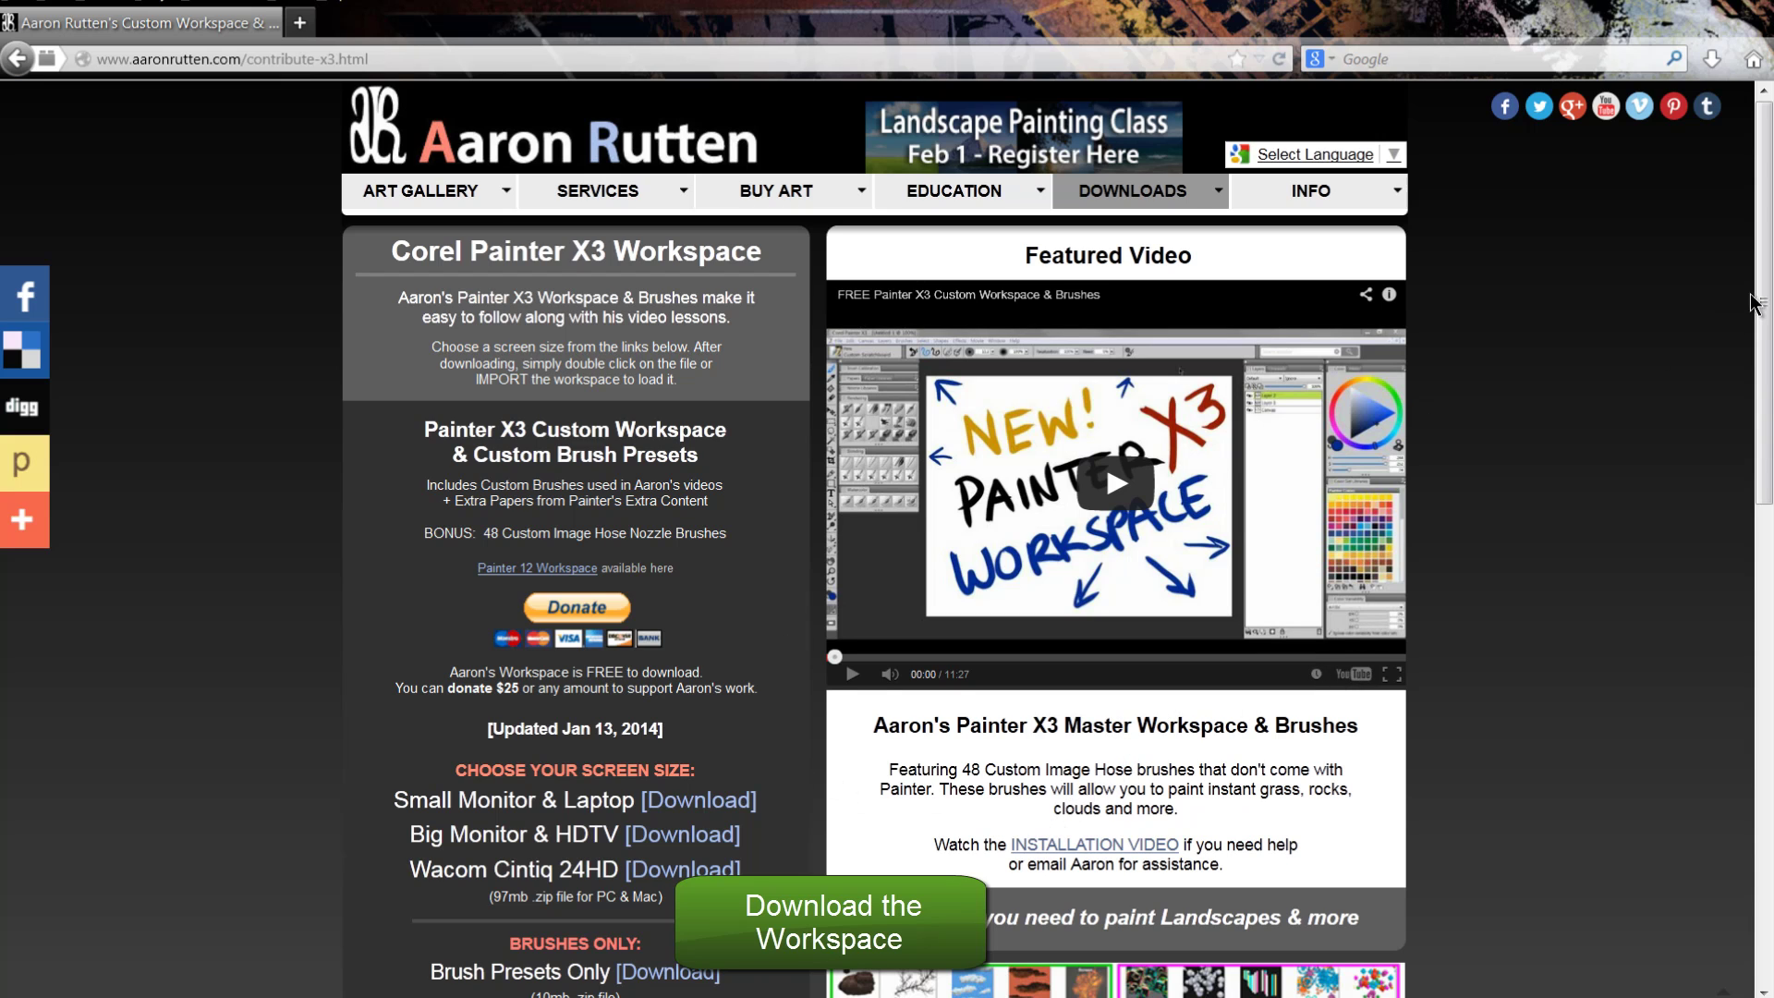
scroll(1754, 305, down, 2)
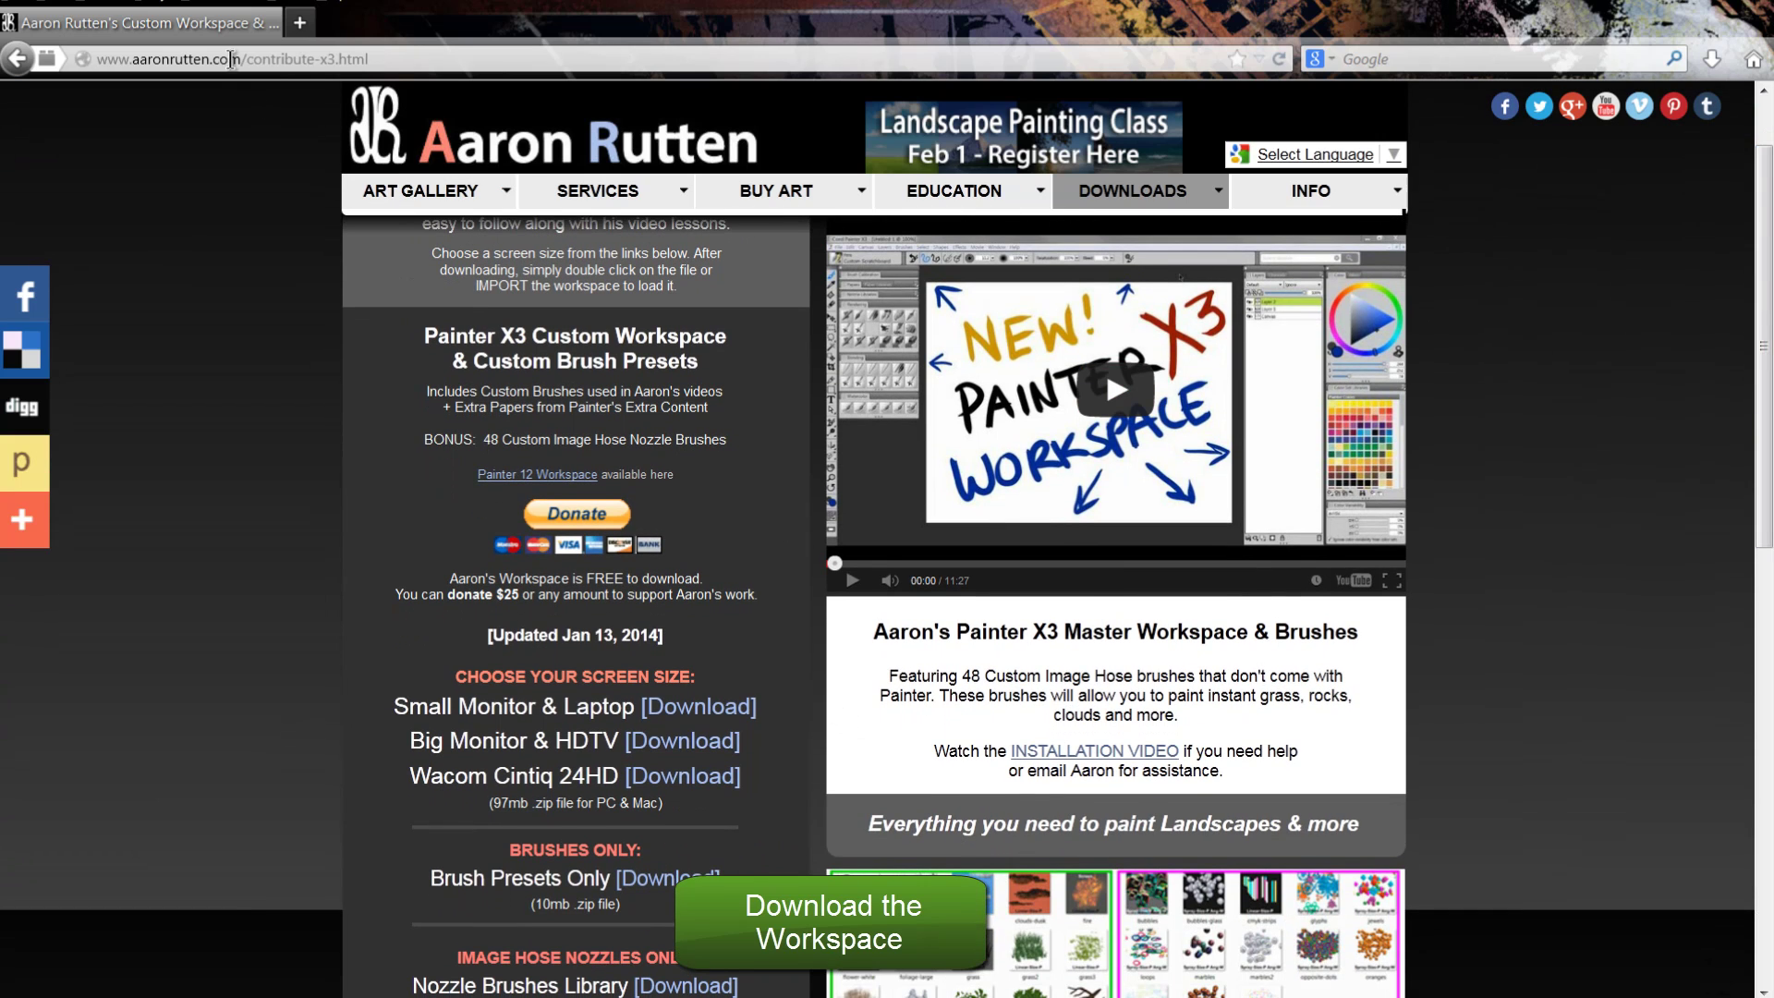
mouse_move(1127, 193)
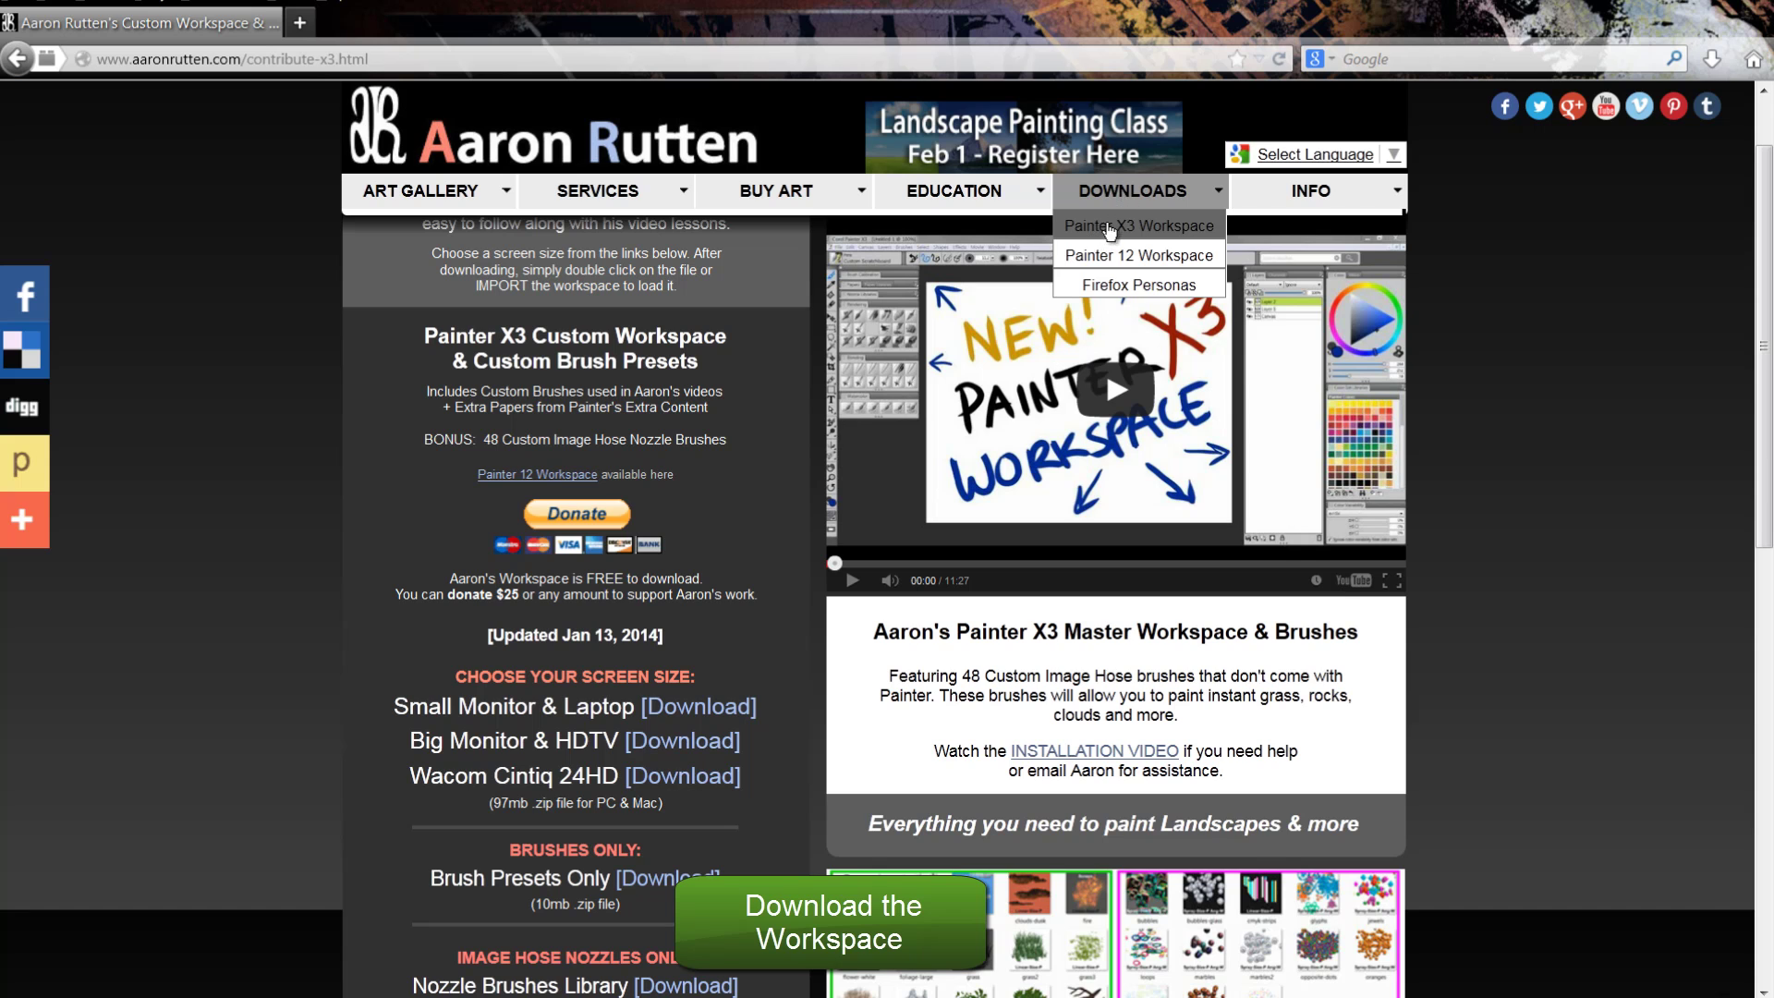
scroll(1755, 297, down, 2)
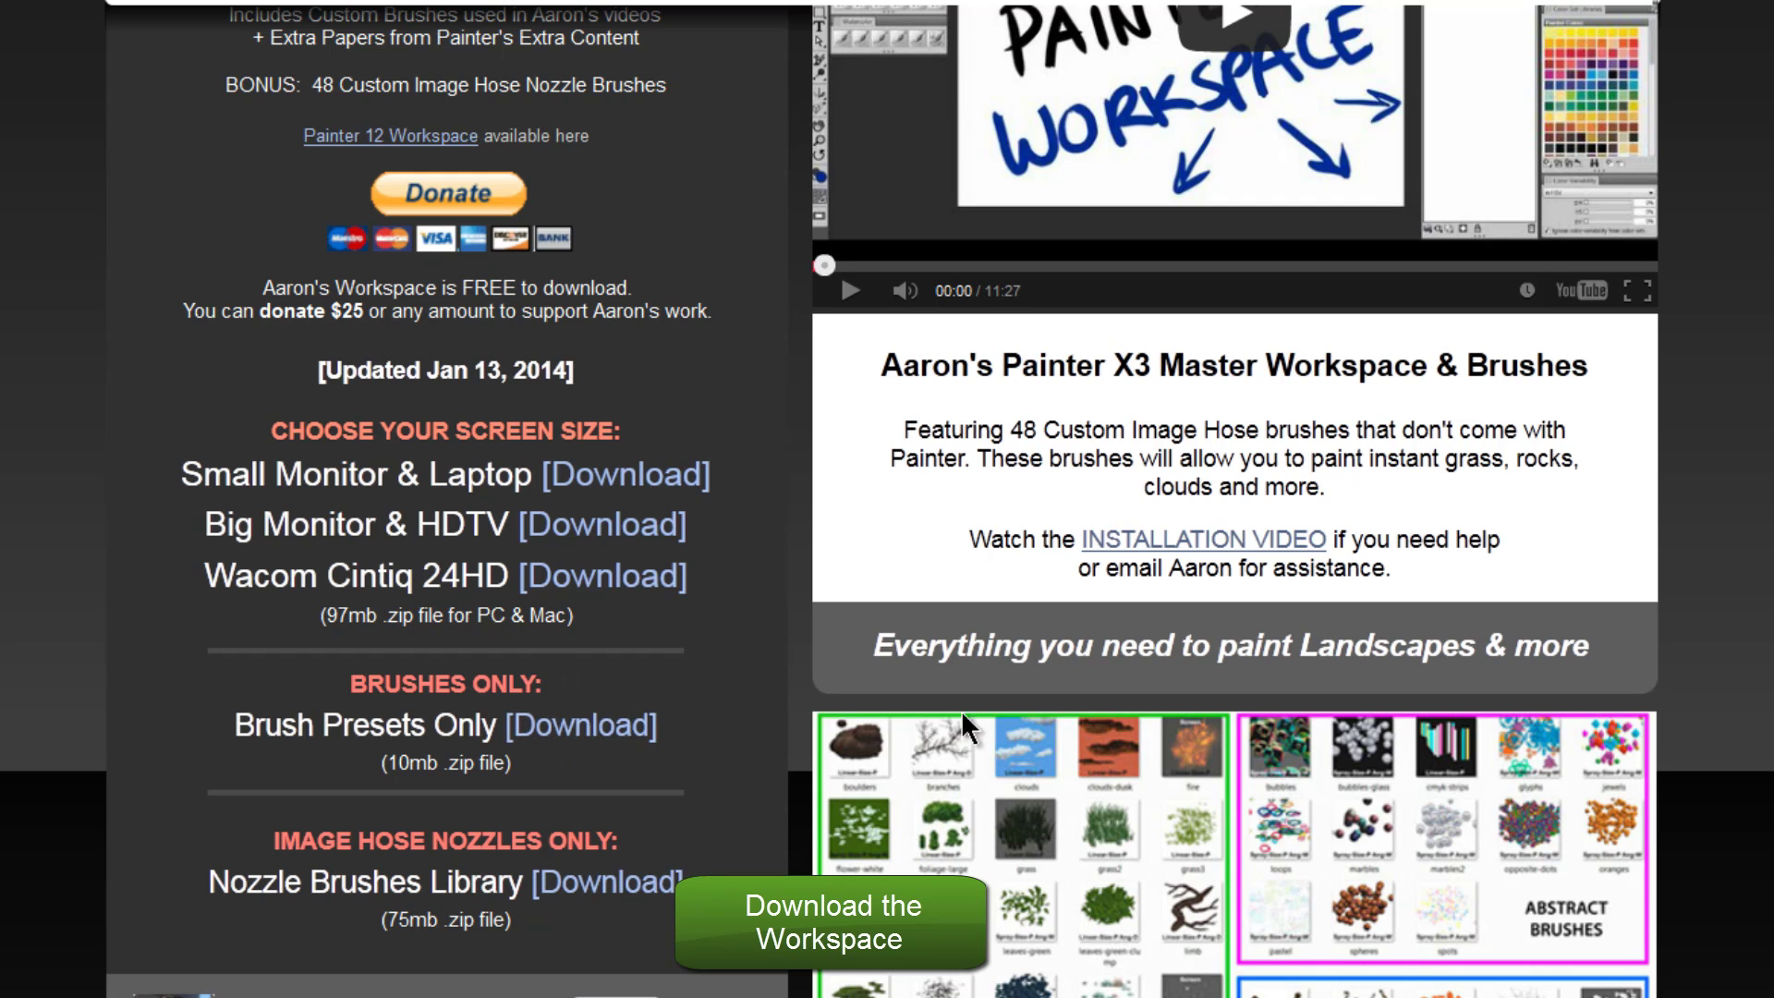
scroll(882, 499, up, 4)
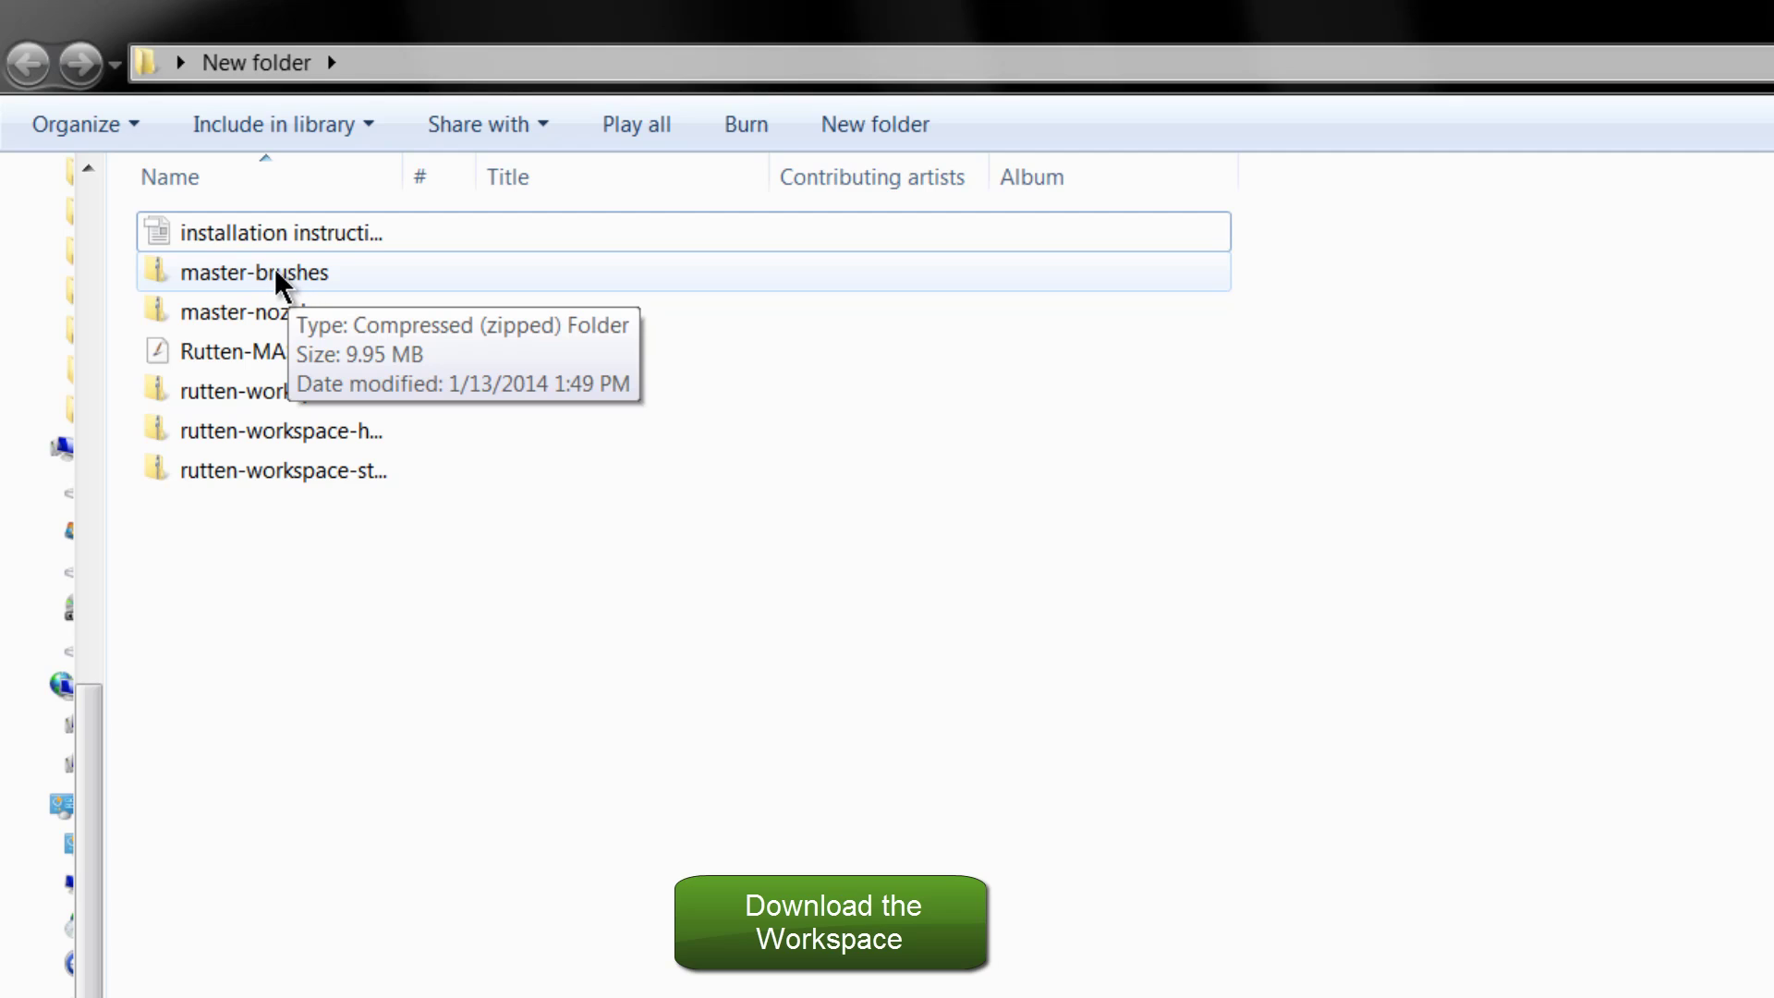
- Open the master-brushes zip and widen the Name column to show Rutten-MASTER-HDTV-x3-jan2014
click(277, 275)
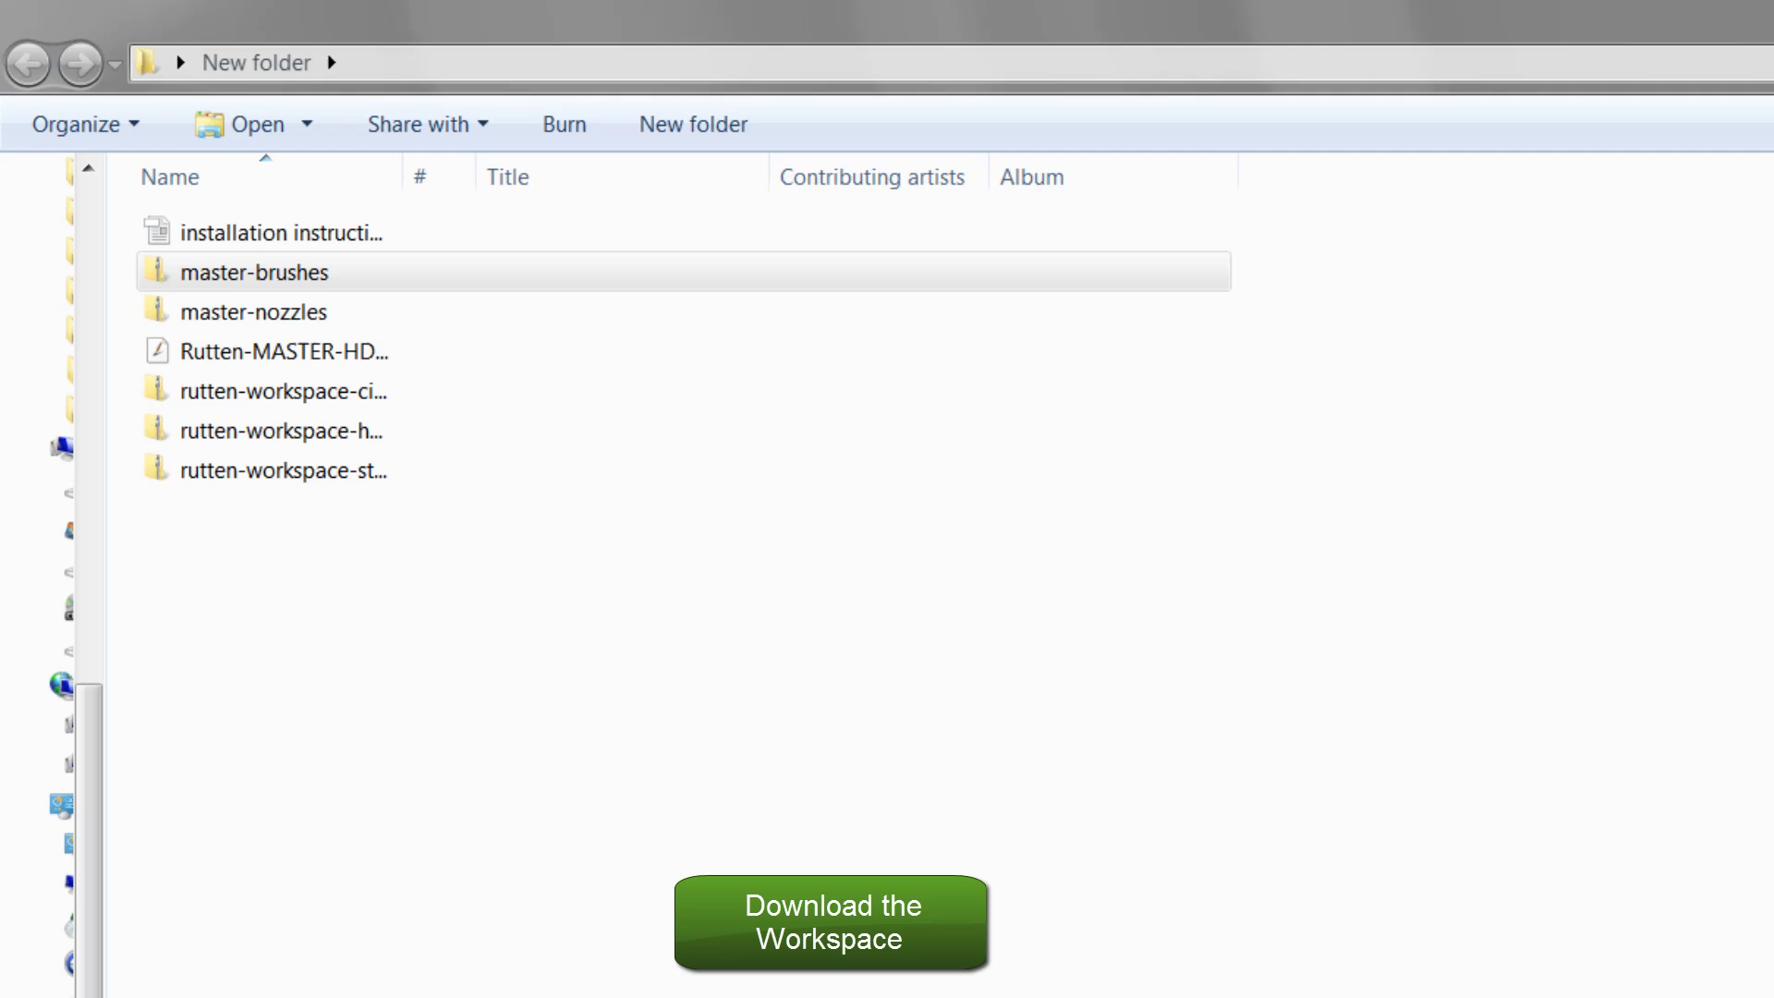
key(Return)
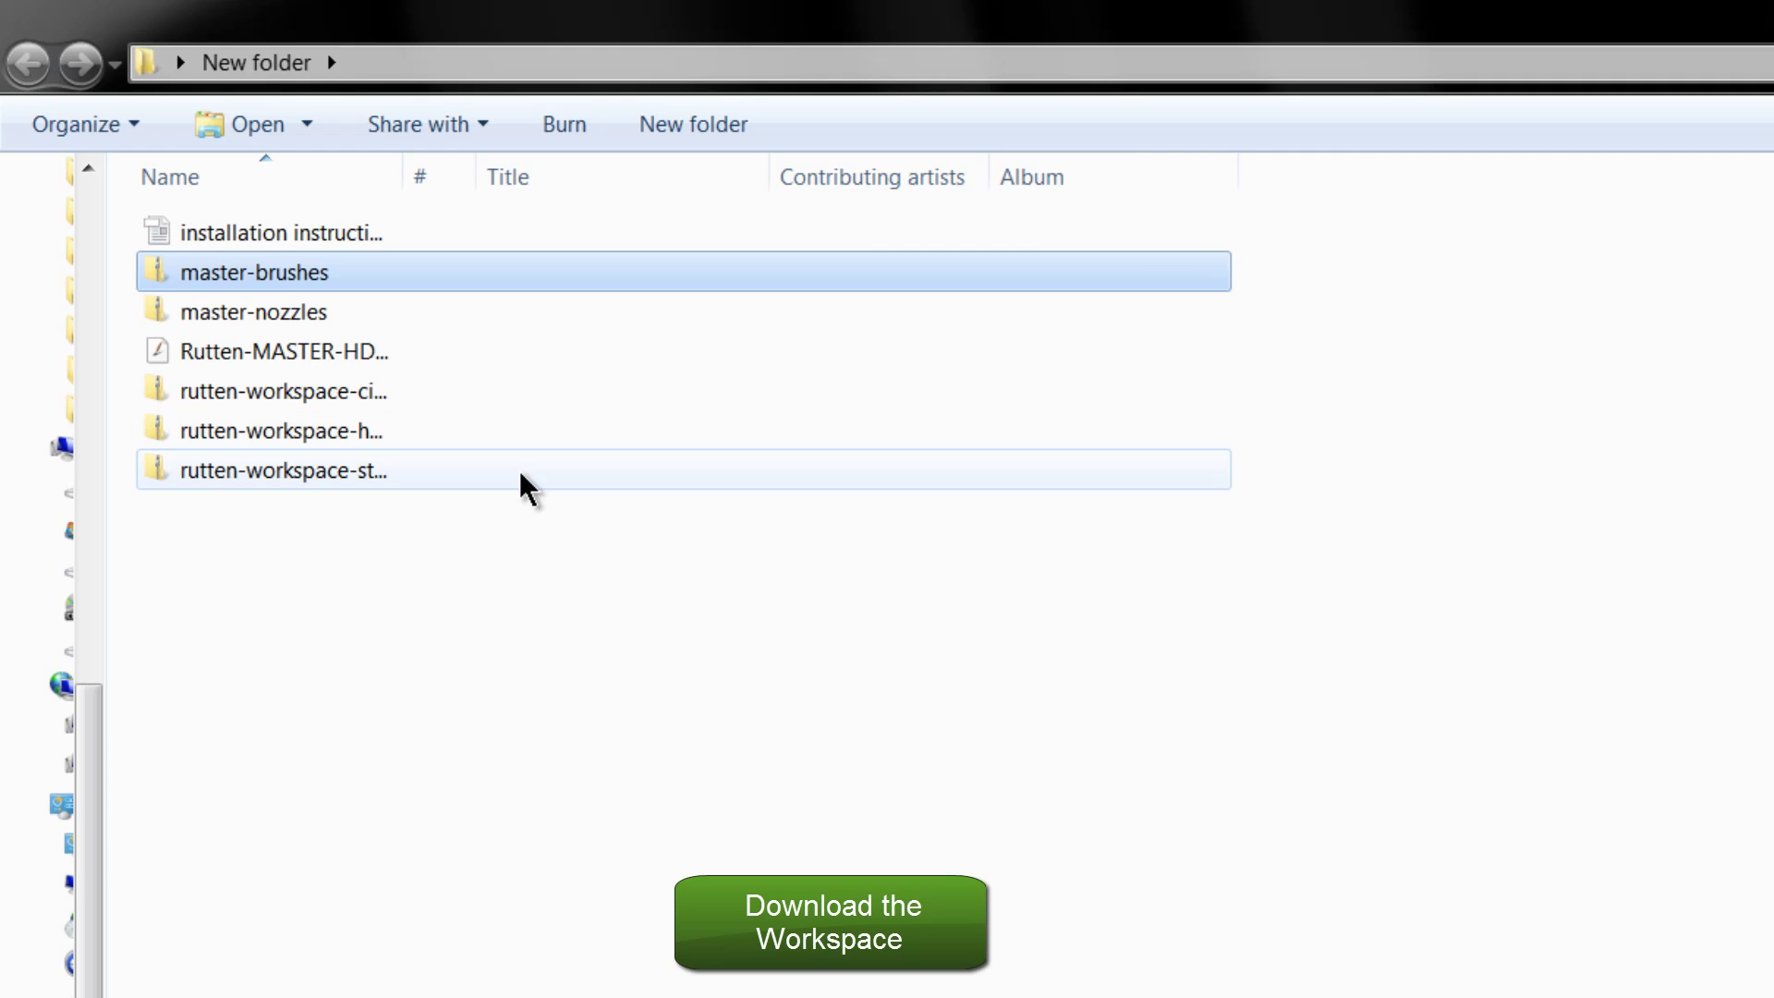
click(369, 352)
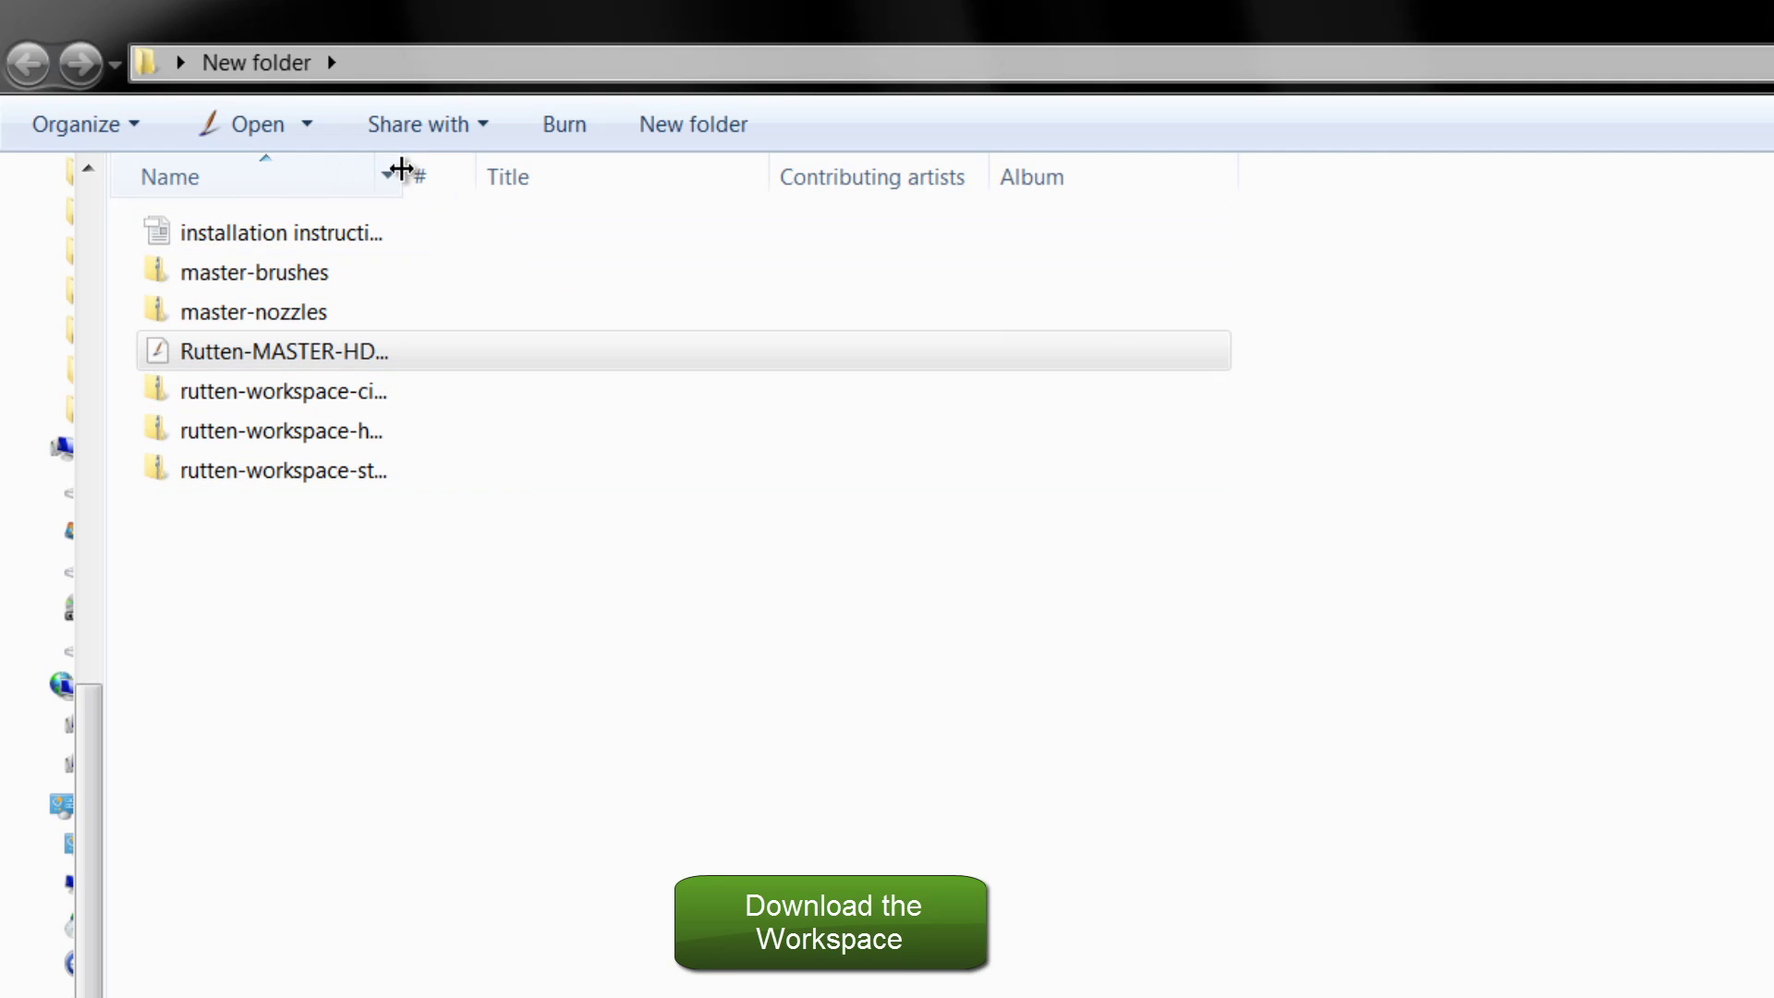
drag(400, 170, 853, 190)
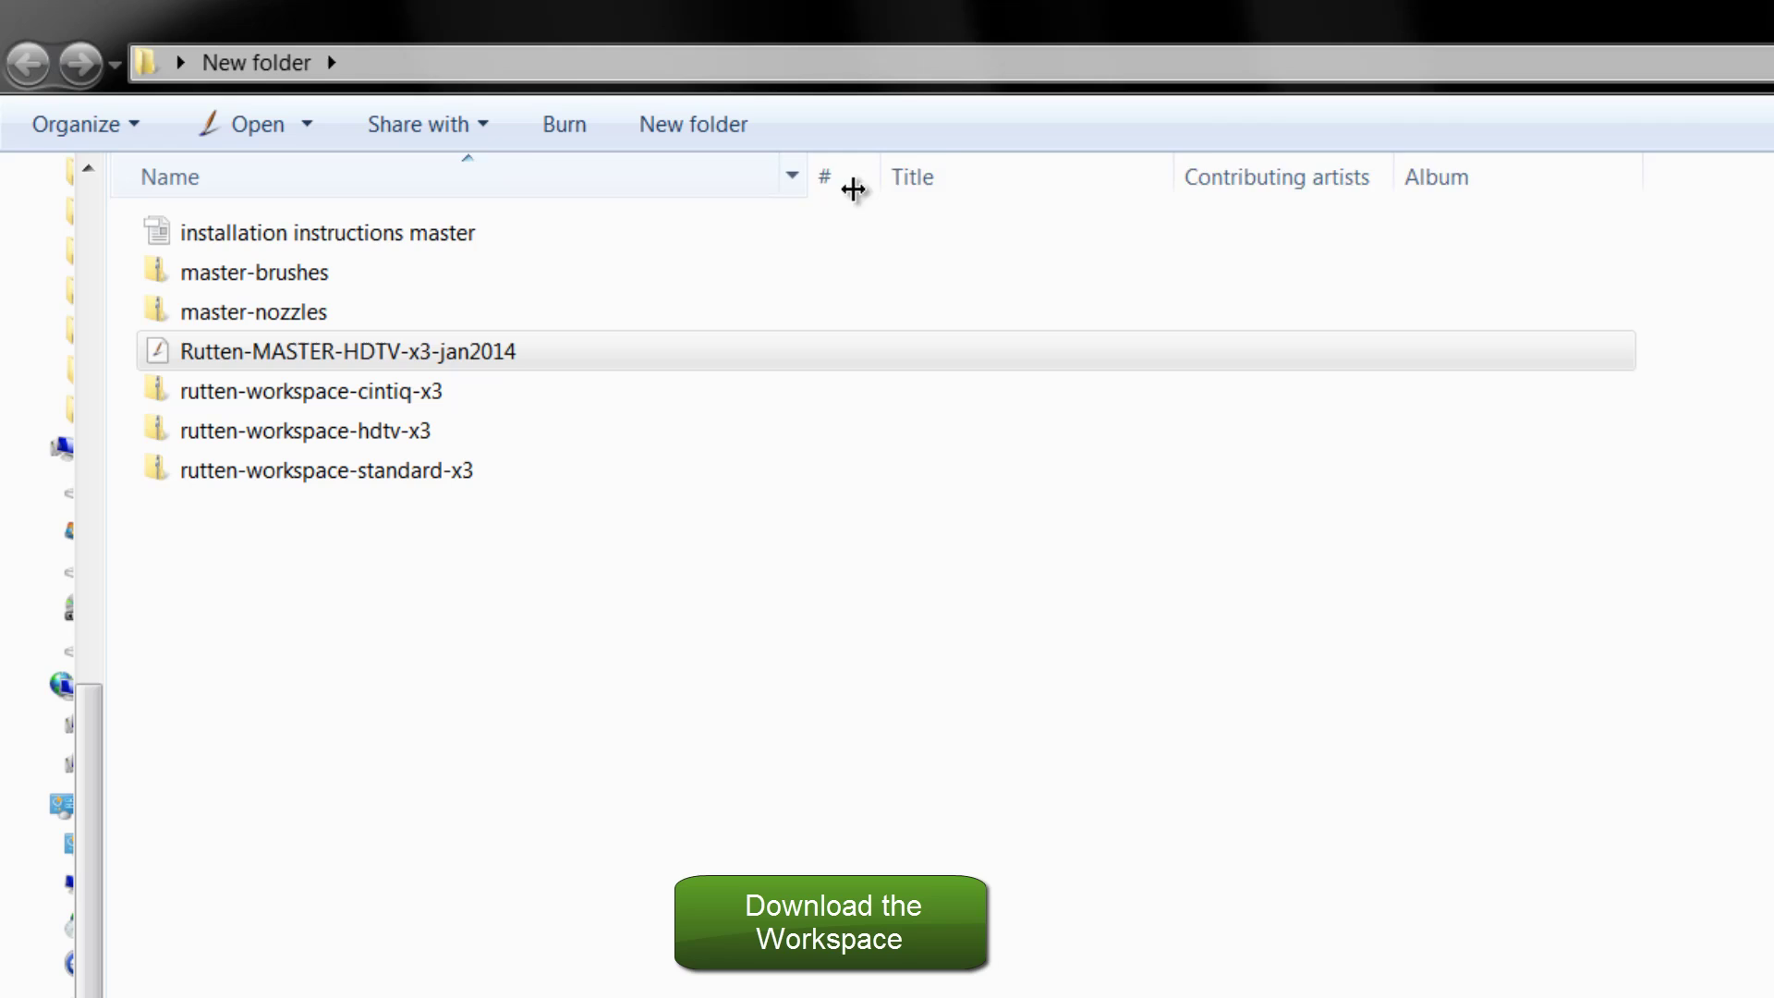
click(495, 356)
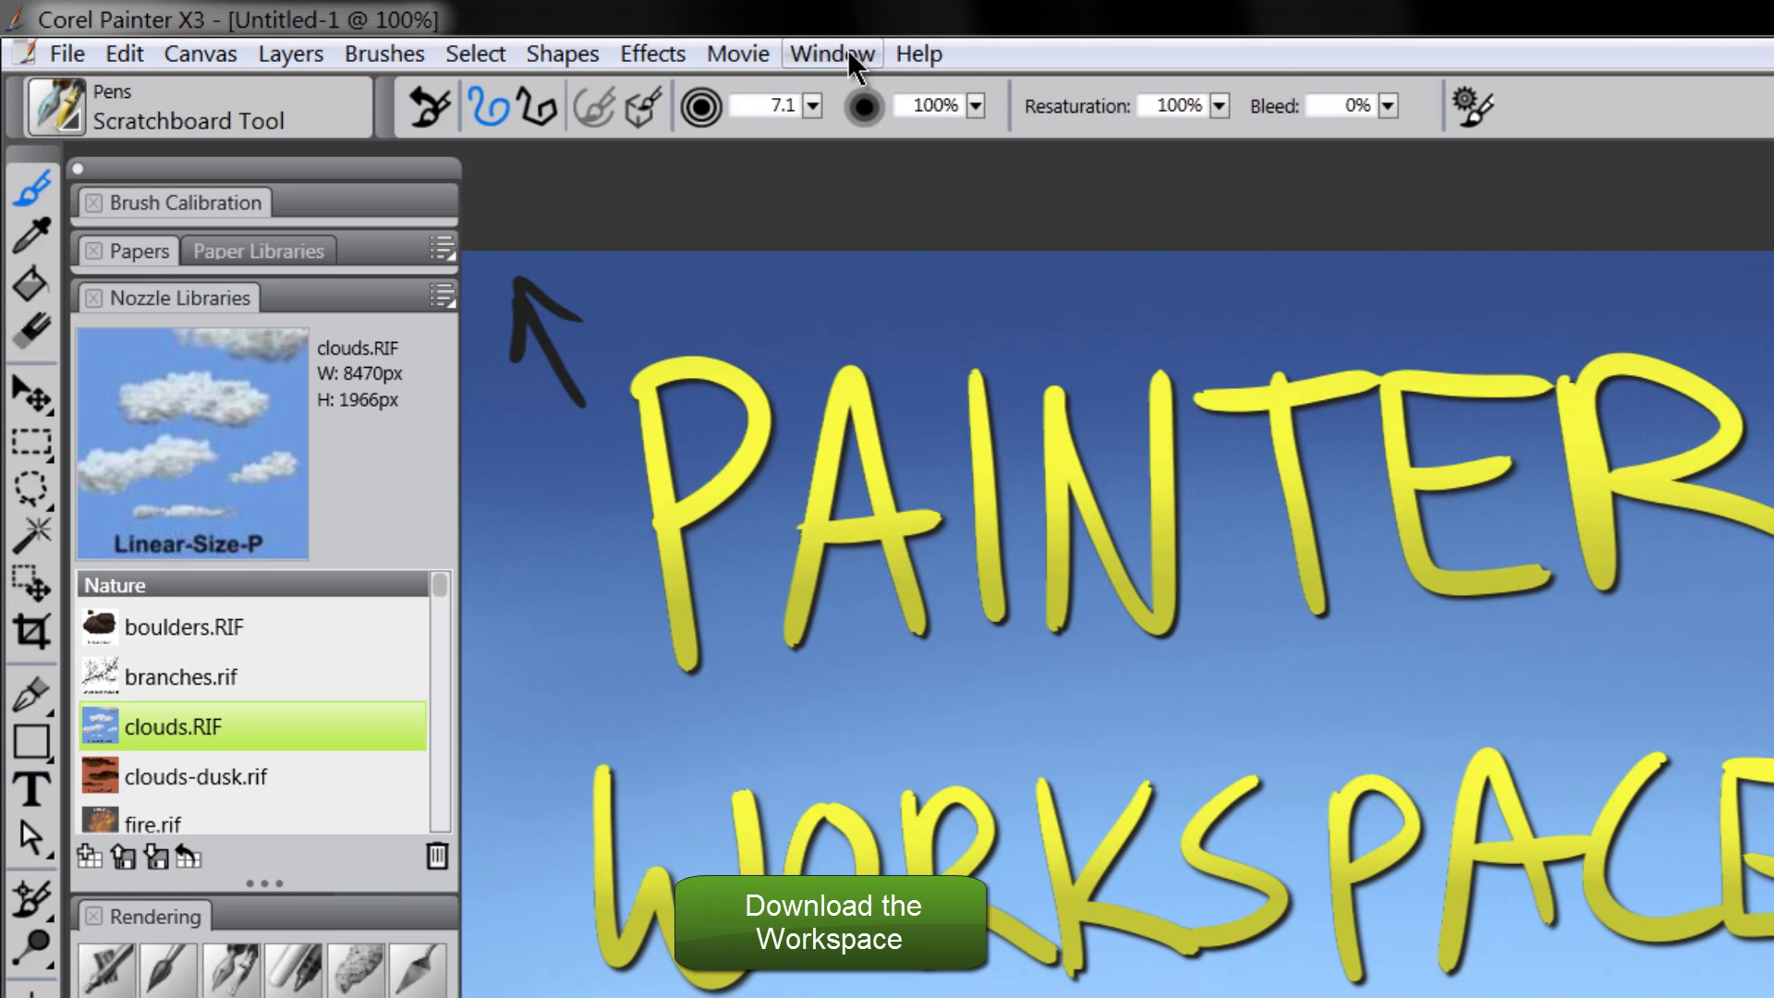
click(850, 54)
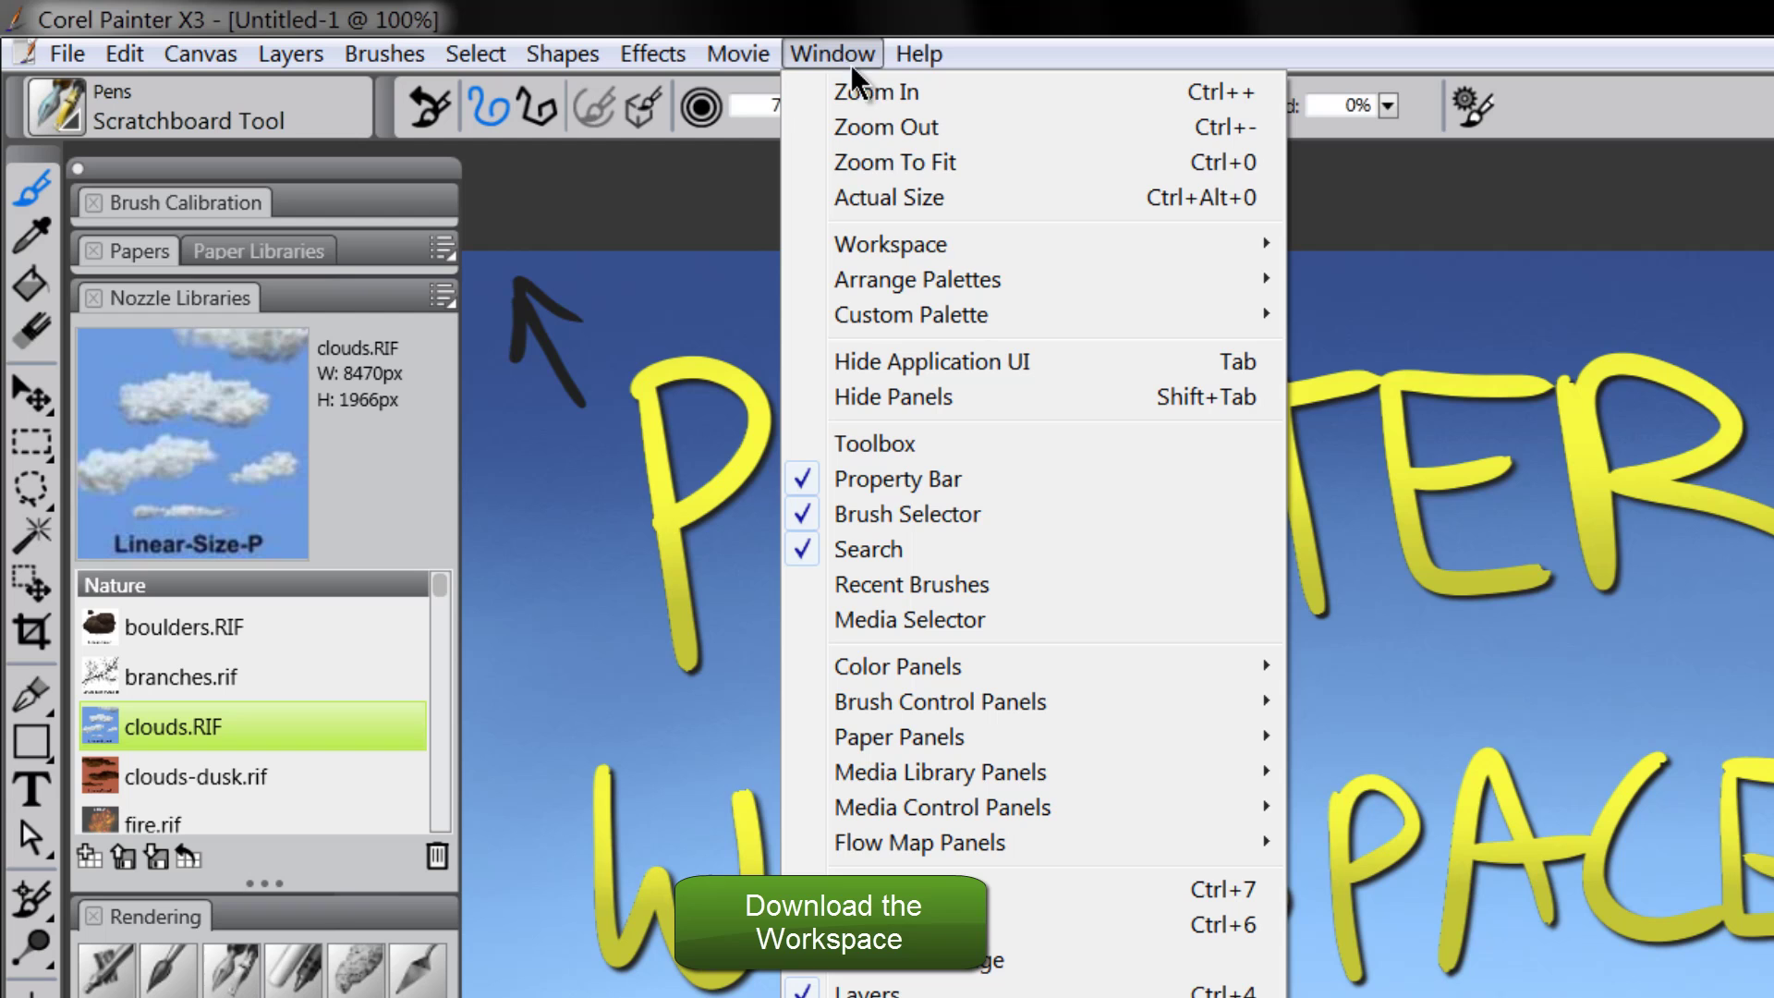
mouse_move(1030, 240)
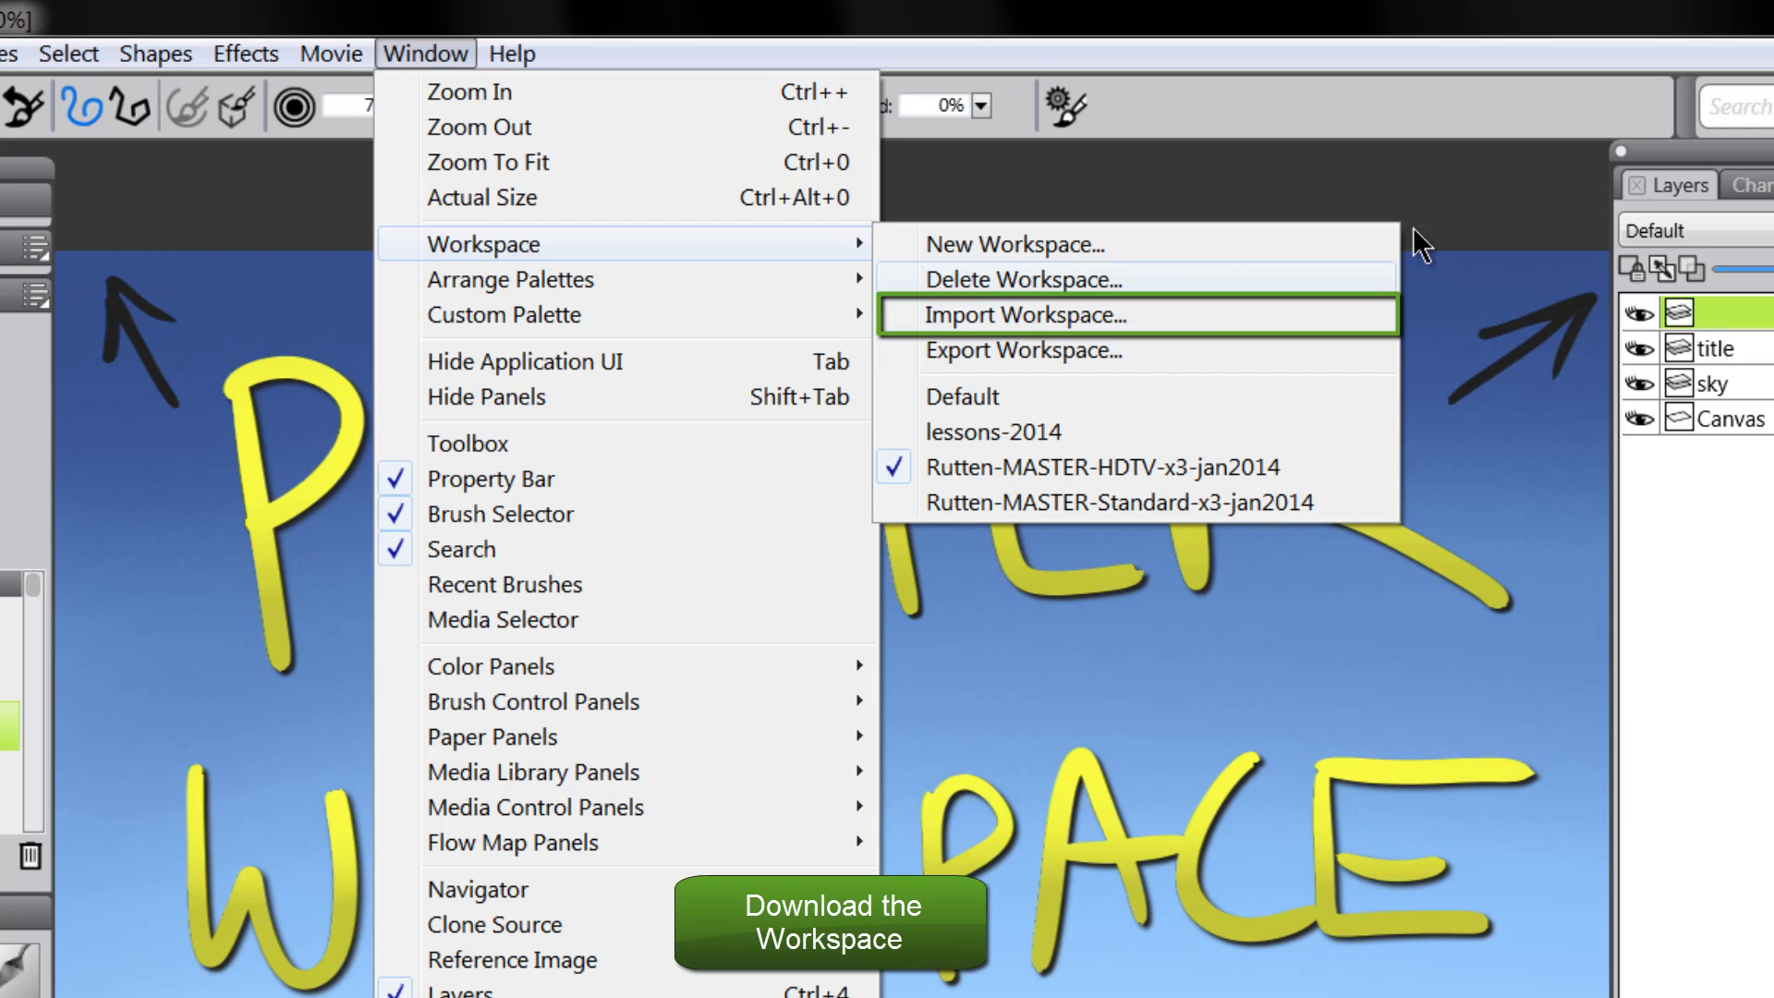
key(Escape)
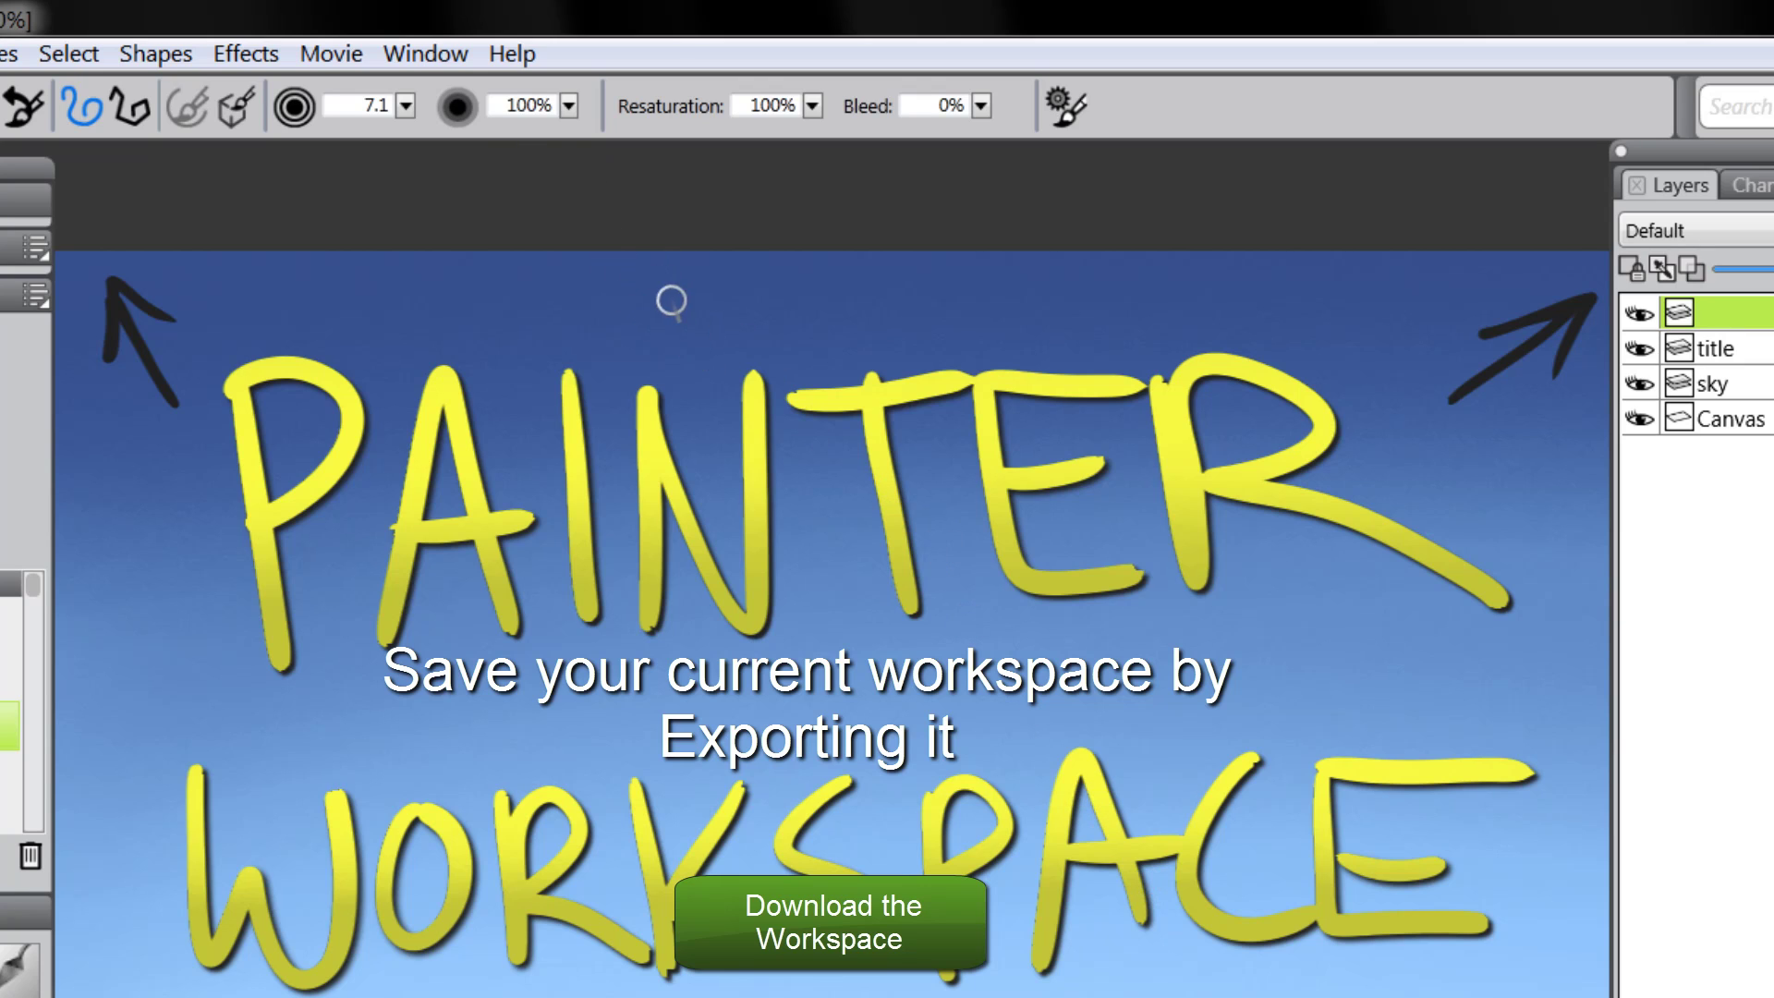
click(425, 55)
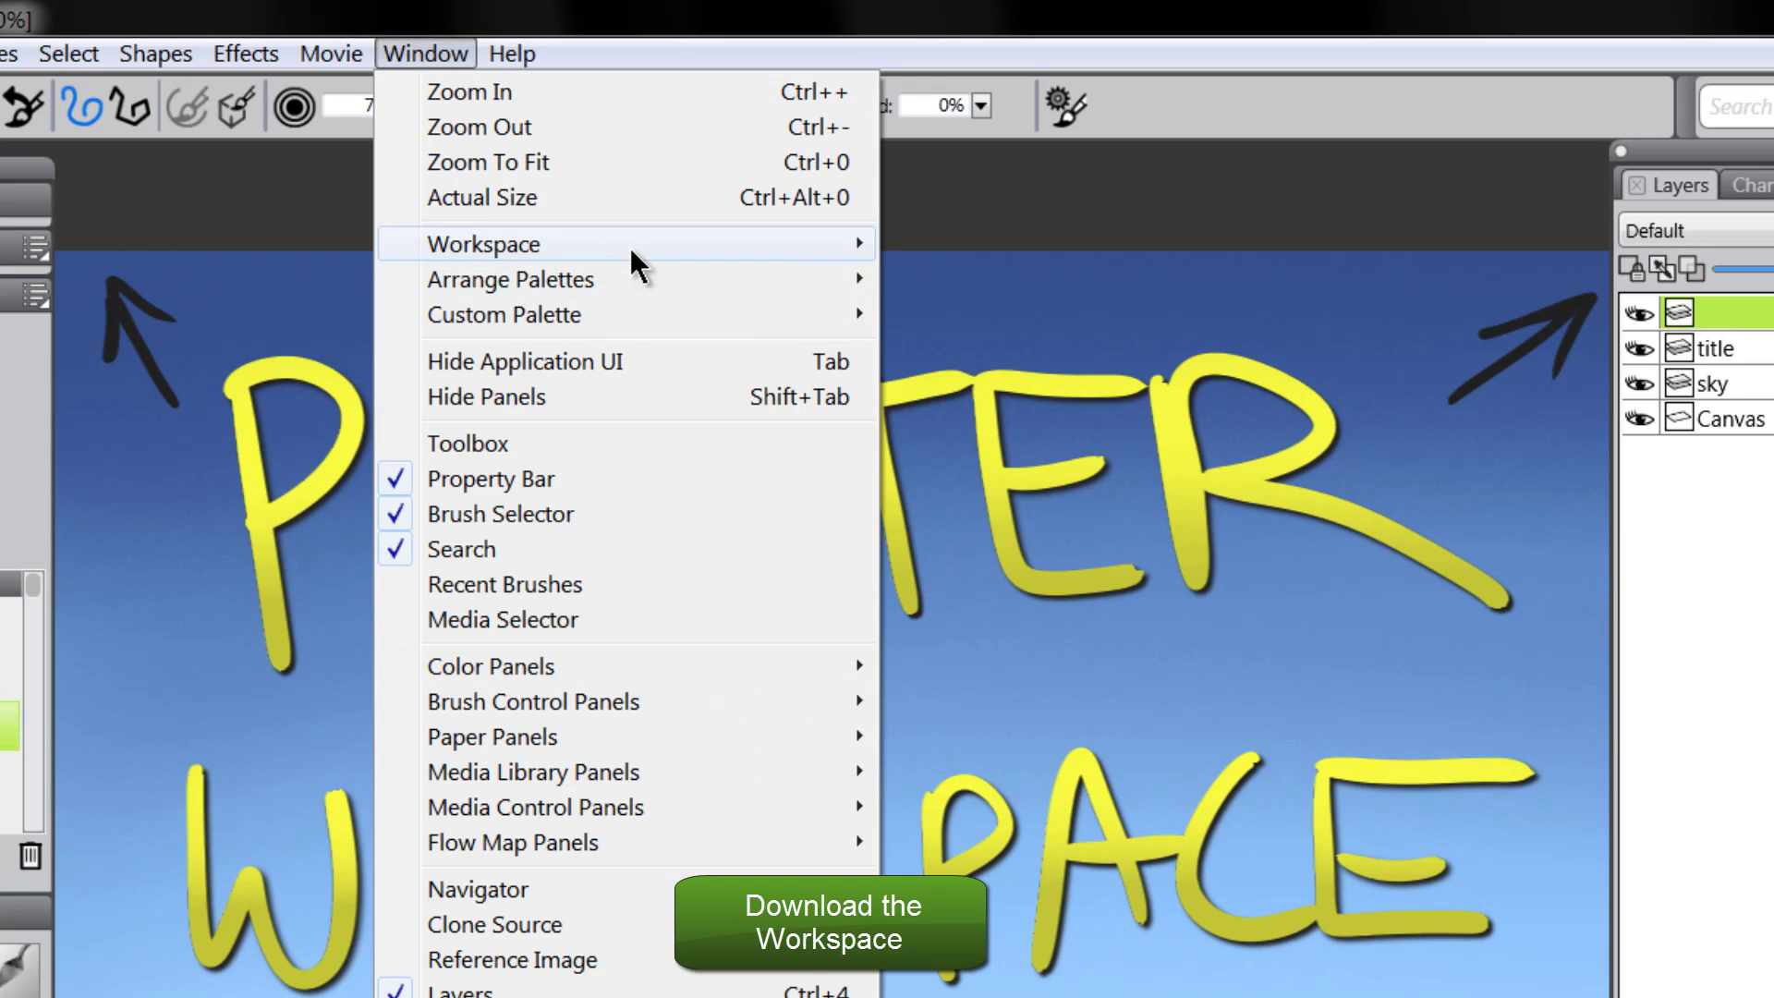
mouse_move(637, 255)
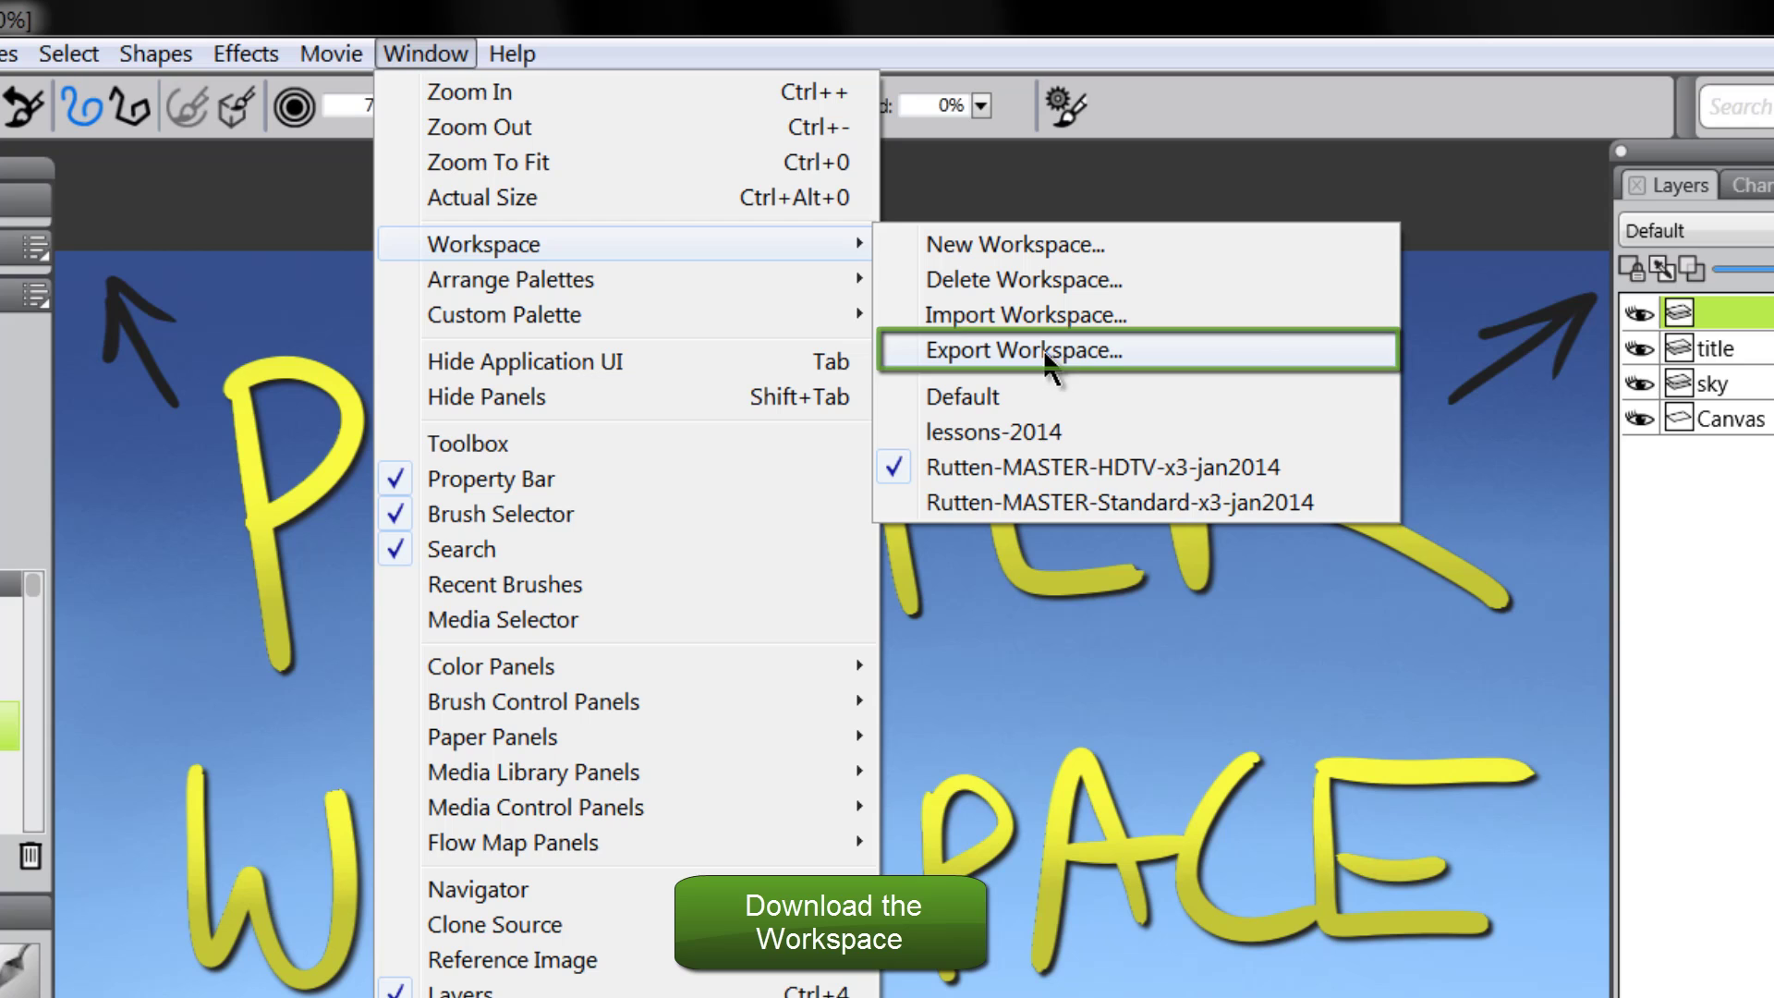
click(1463, 203)
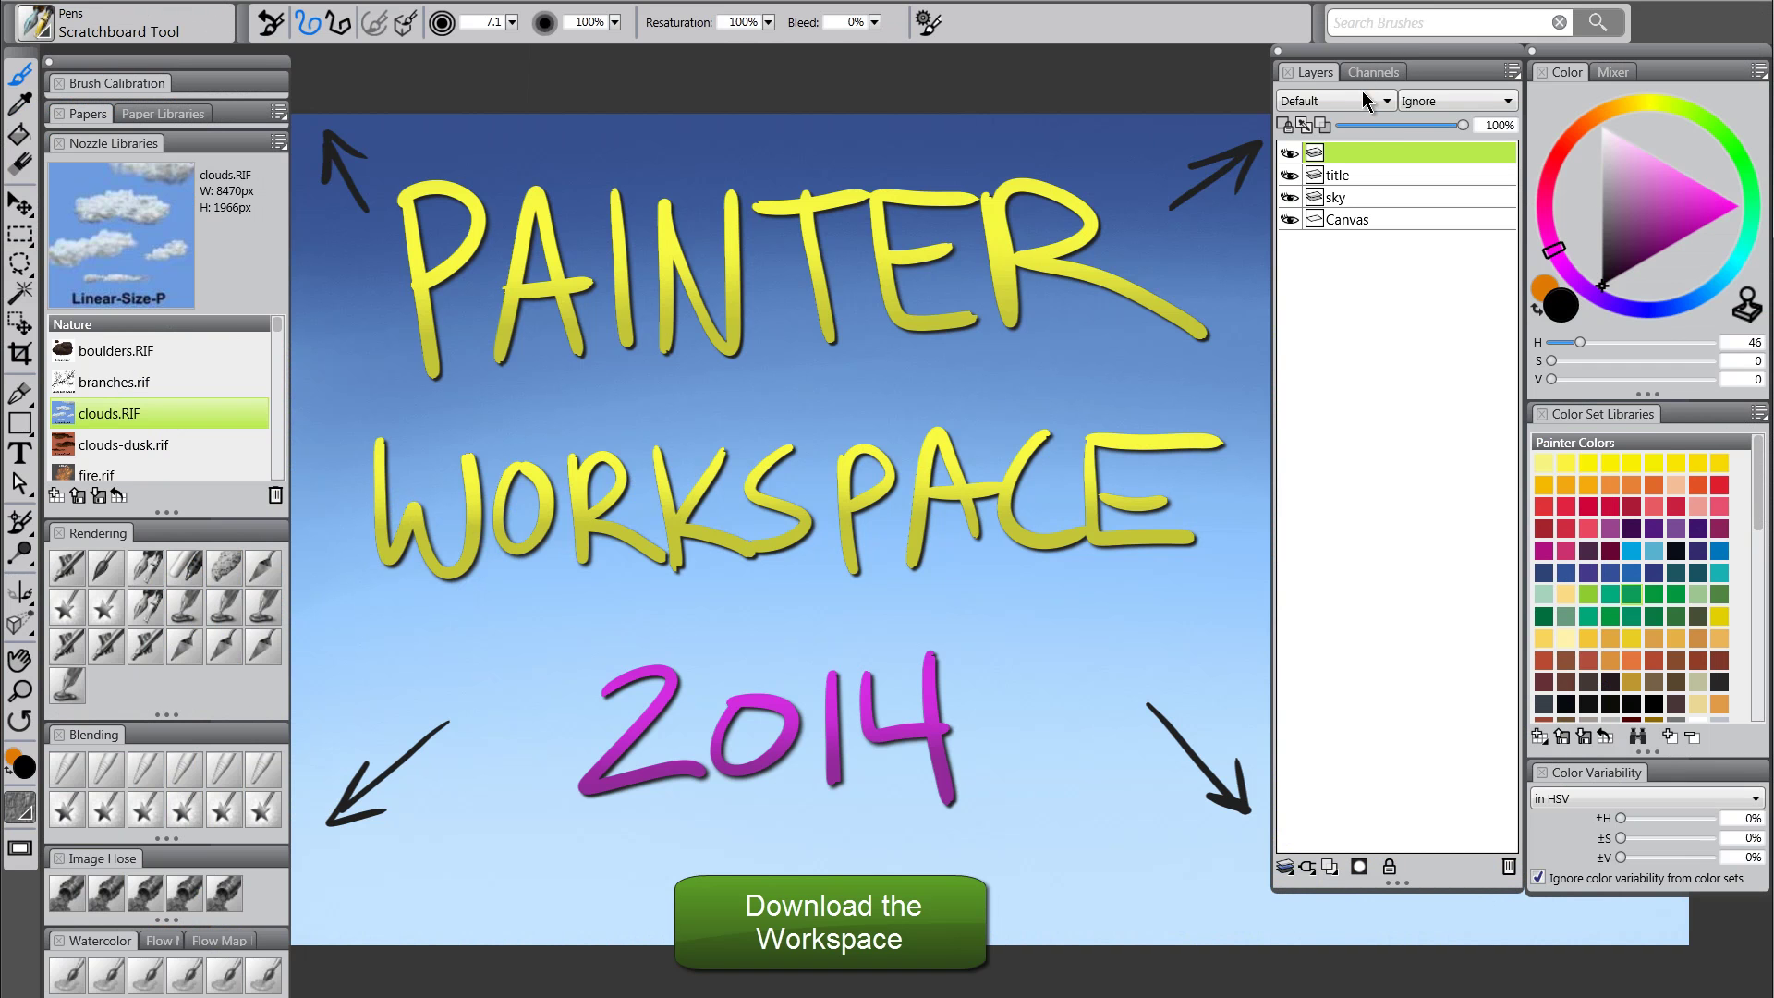
- Hide the title layer, then test a Rendering knife brush stroke on the sky
mouse_move(1391, 48)
mouse_down()
mouse_move(1028, 155)
mouse_move(1419, 76)
mouse_move(1380, 57)
mouse_up()
click(1289, 175)
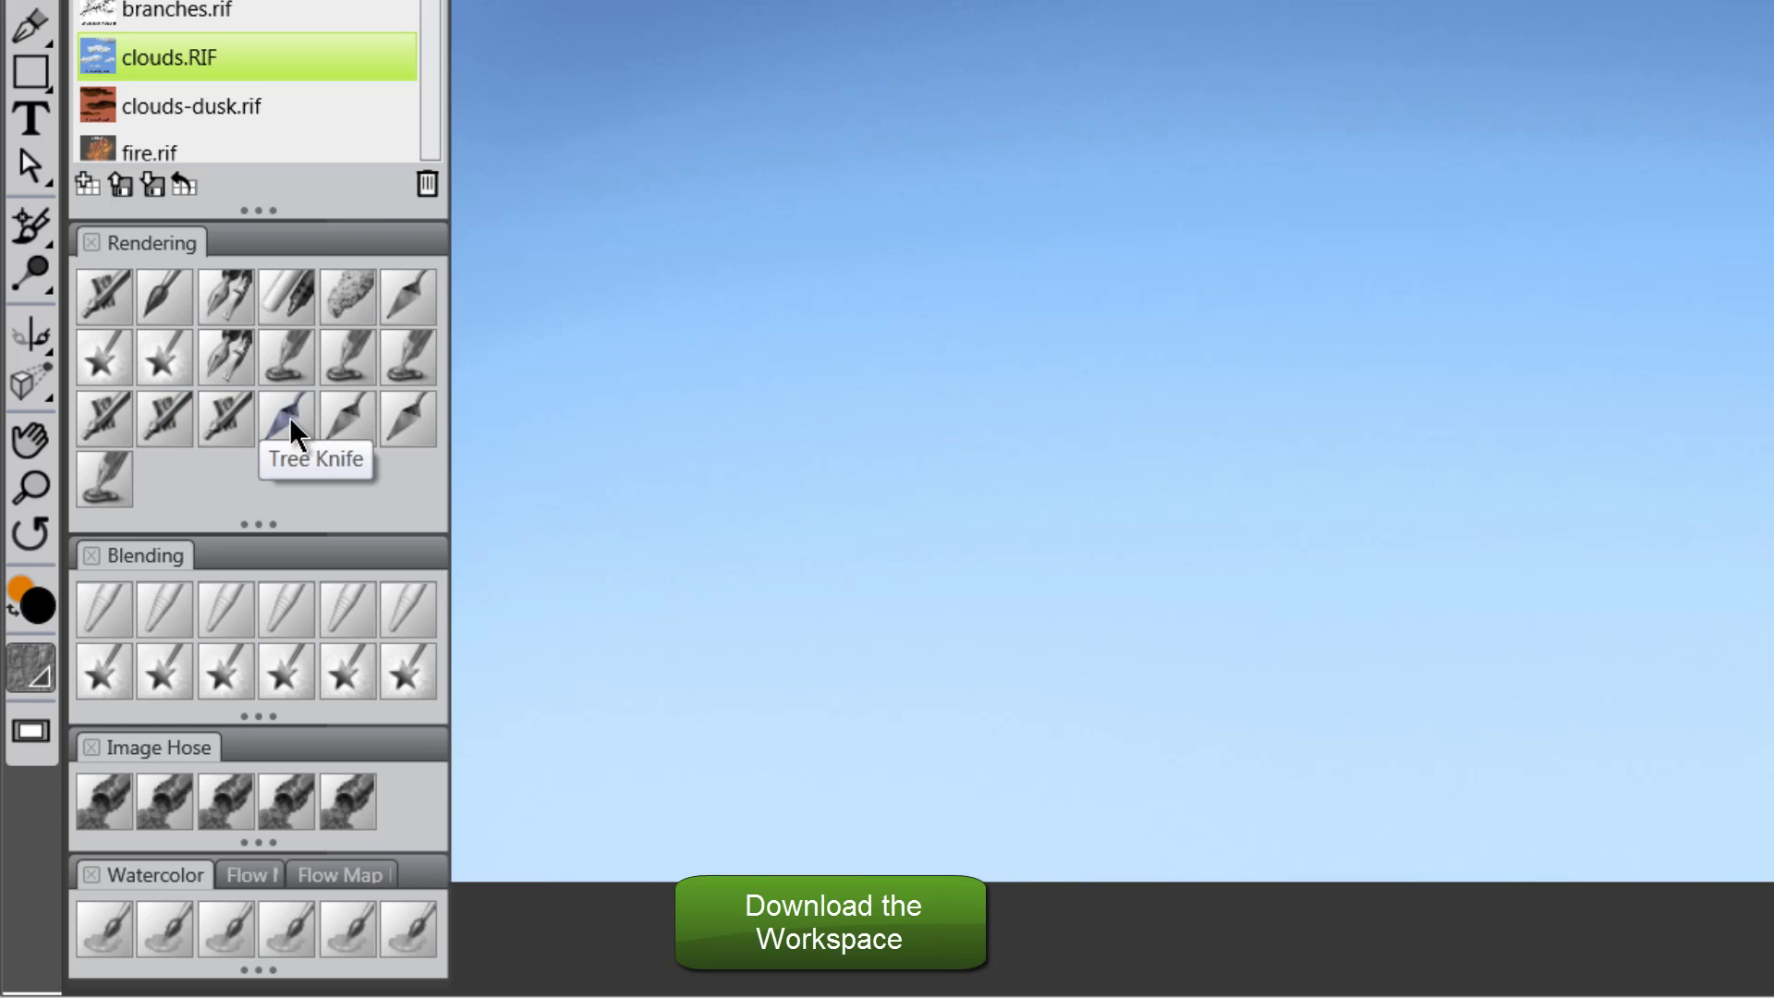
click(409, 423)
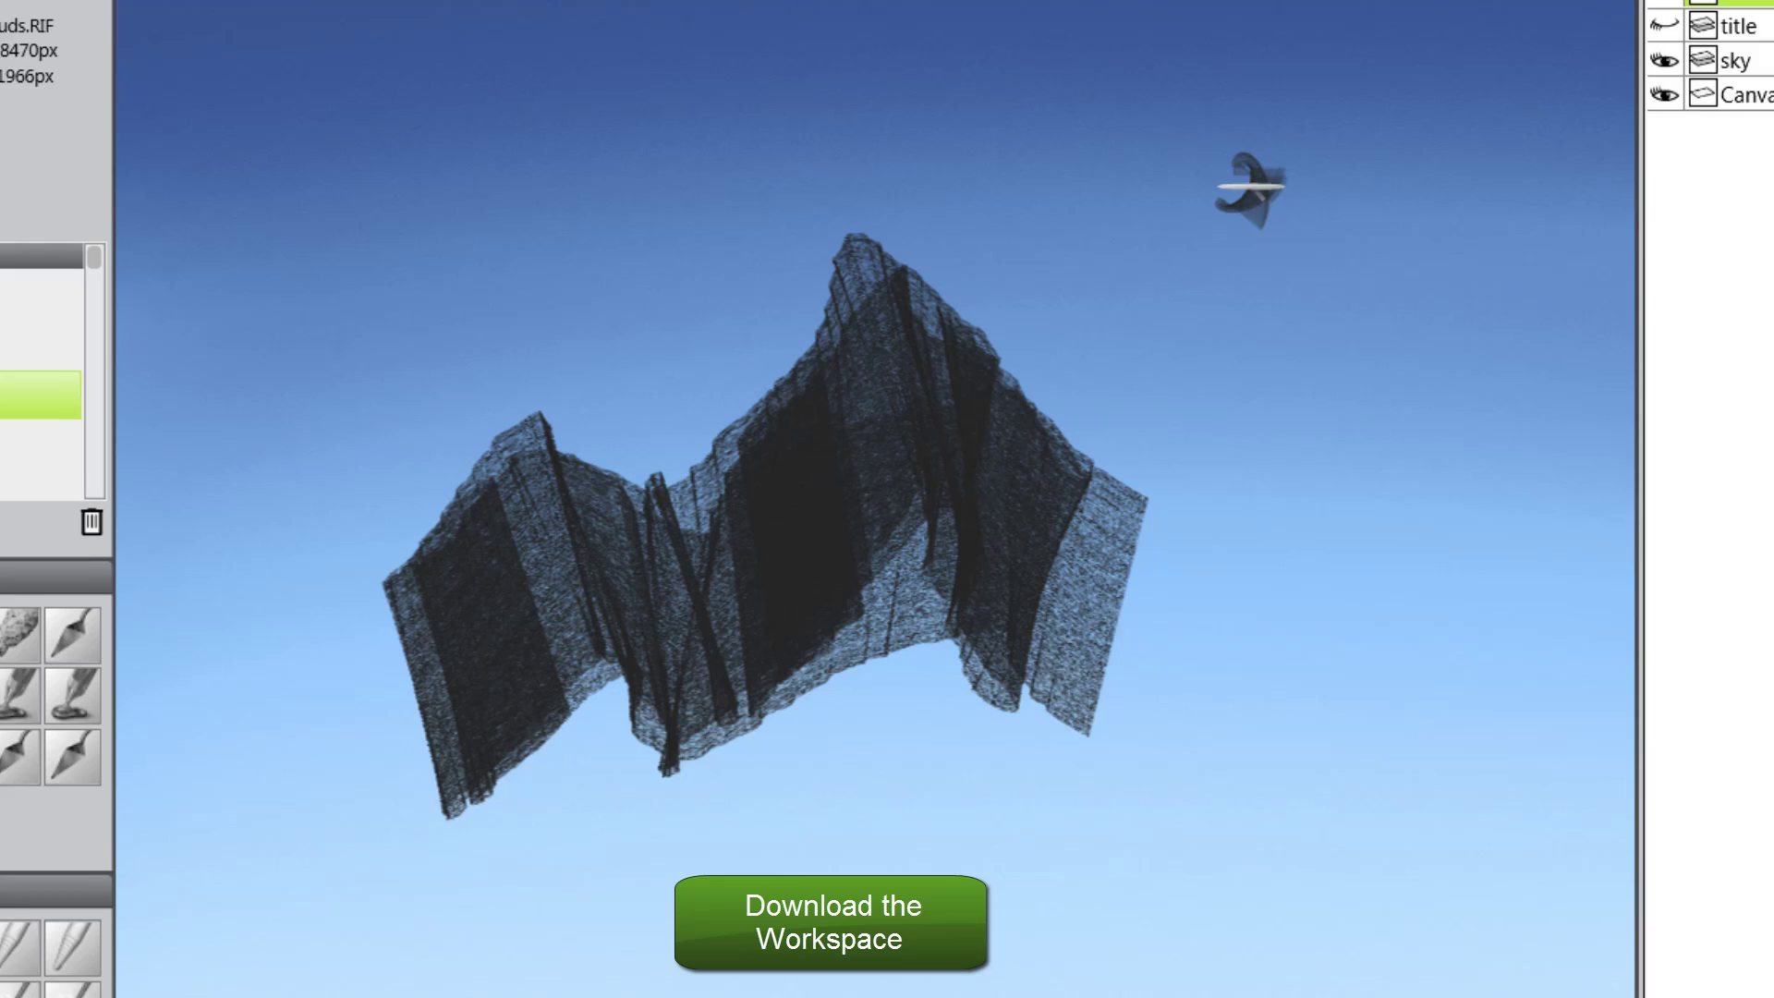
mouse_move(1250, 187)
mouse_down()
mouse_move(1182, 164)
mouse_move(1225, 144)
mouse_move(1266, 160)
mouse_move(1303, 199)
mouse_move(1281, 255)
mouse_move(1356, 225)
mouse_move(1322, 250)
mouse_move(1325, 282)
mouse_move(1387, 274)
mouse_move(1416, 382)
mouse_up()
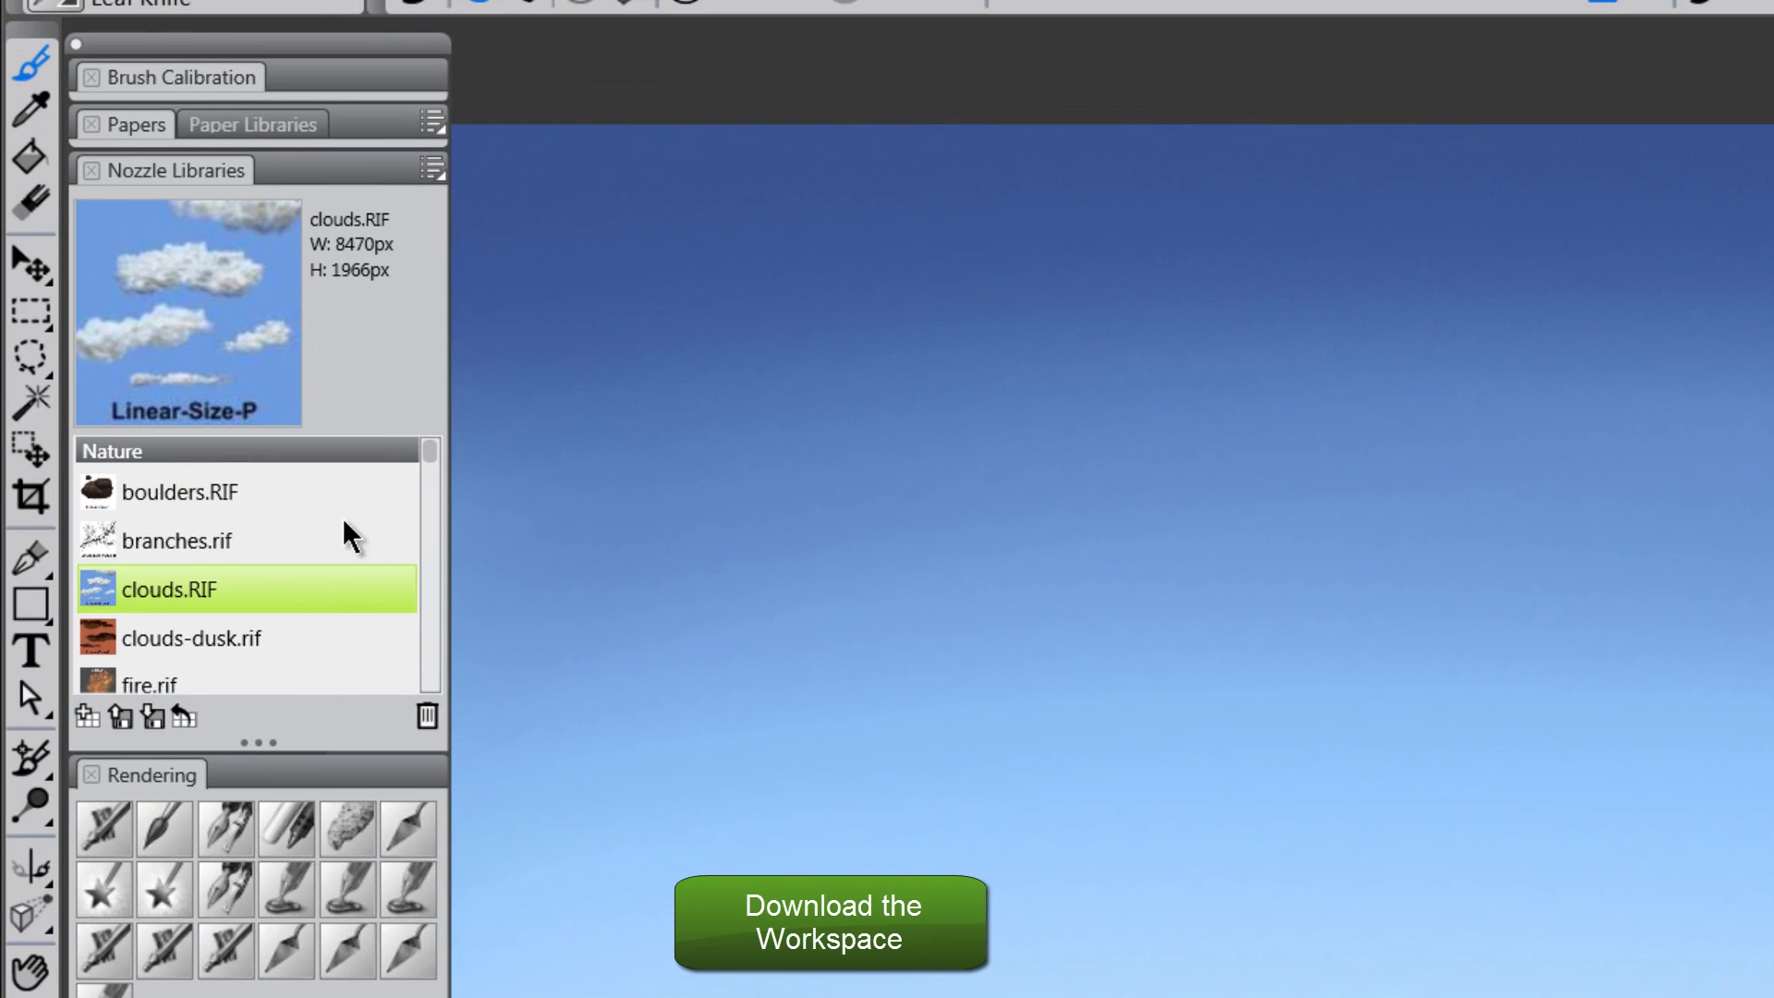
- Resize the Nozzle Libraries list, pick Linear-Size-P, and spray clouds across the upper sky
drag(254, 742, 259, 997)
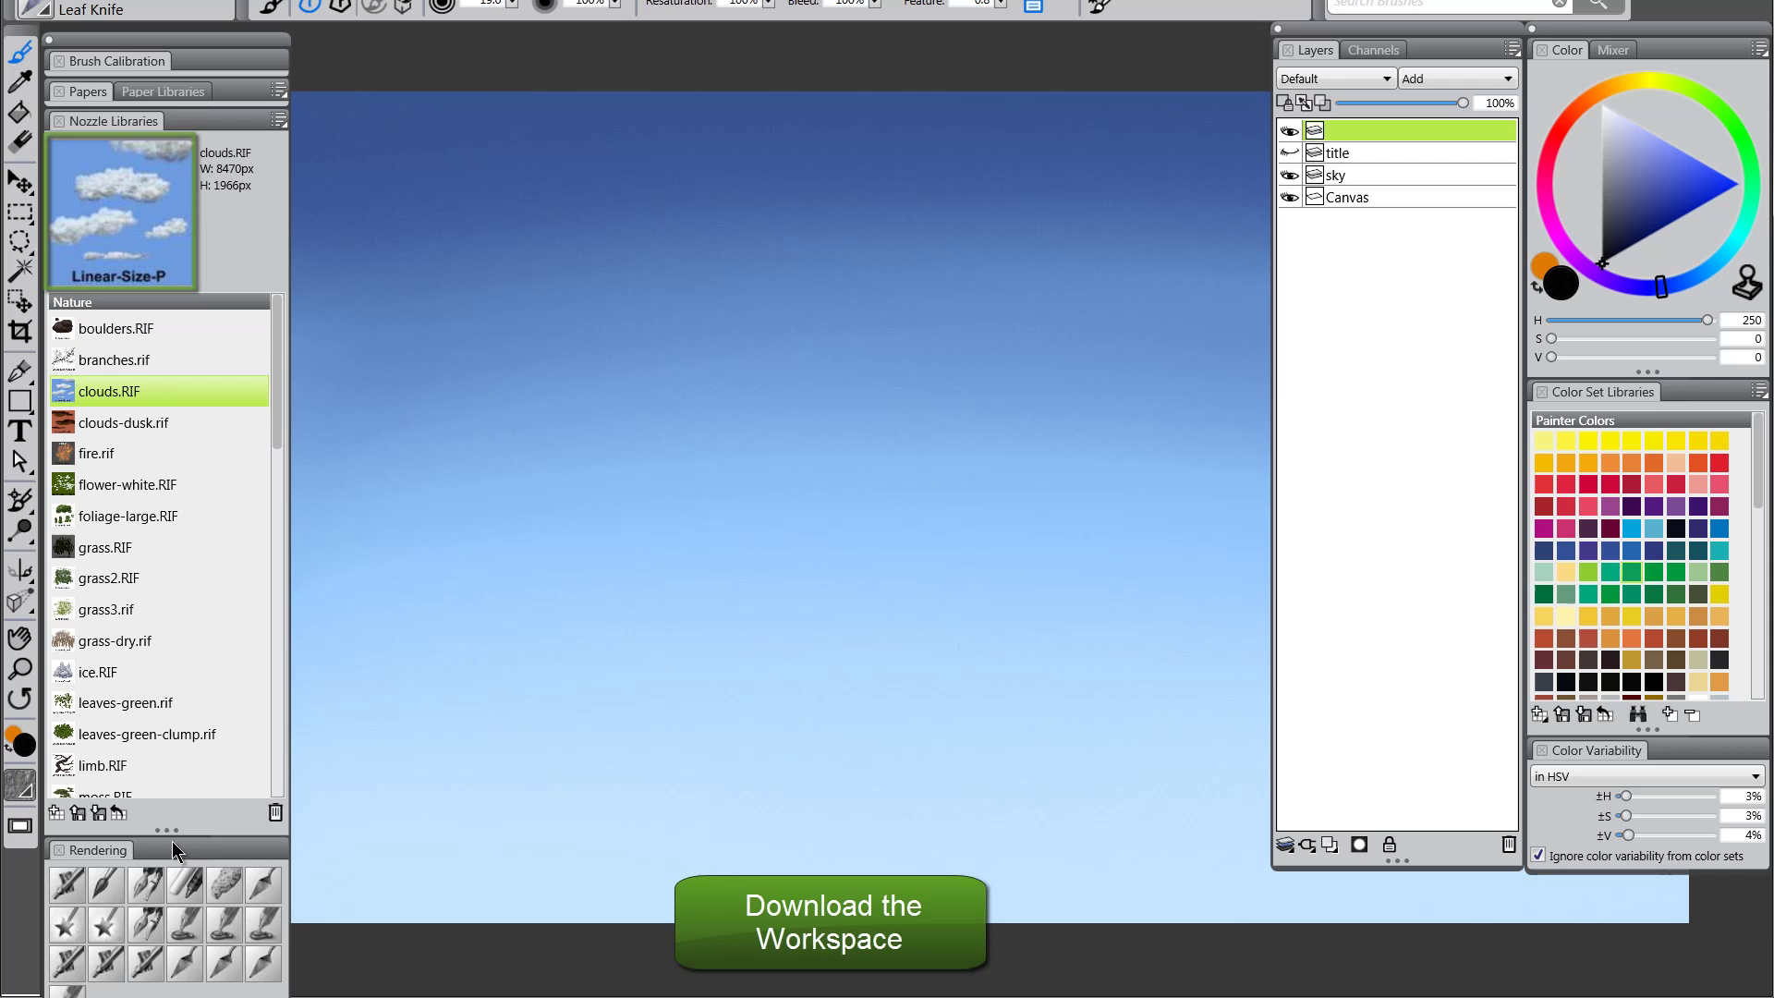
drag(172, 836, 215, 445)
drag(139, 791, 142, 796)
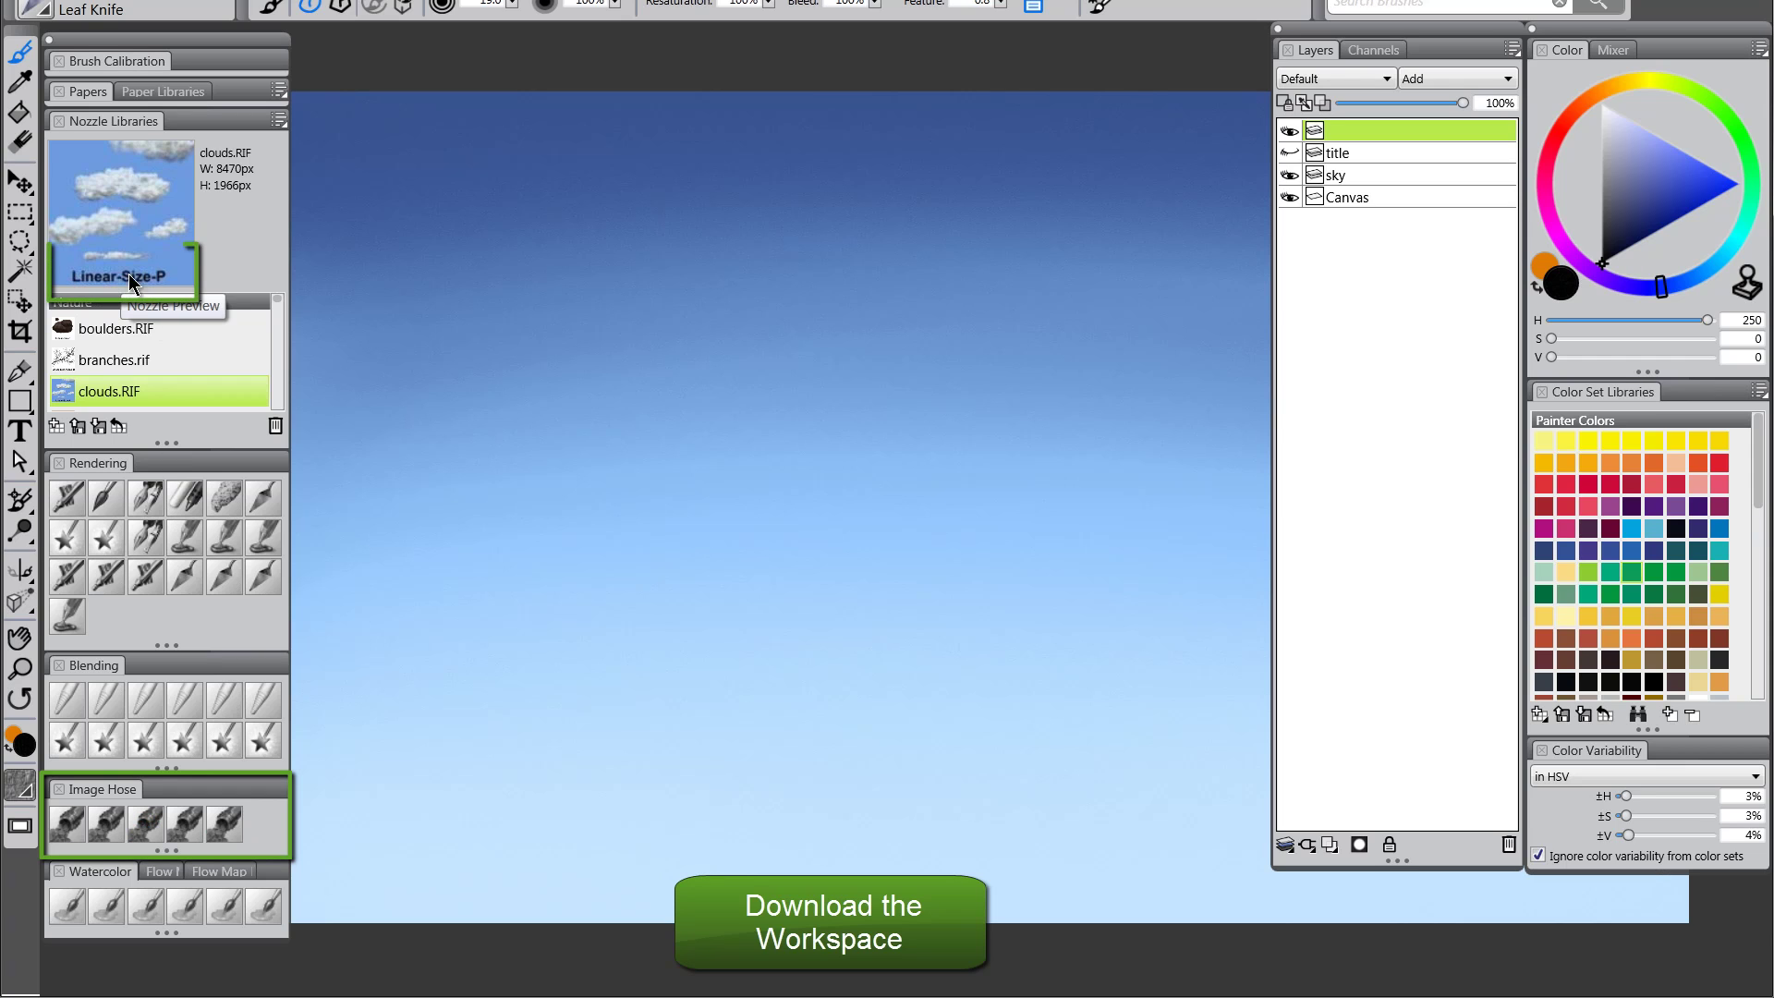
drag(164, 439, 164, 444)
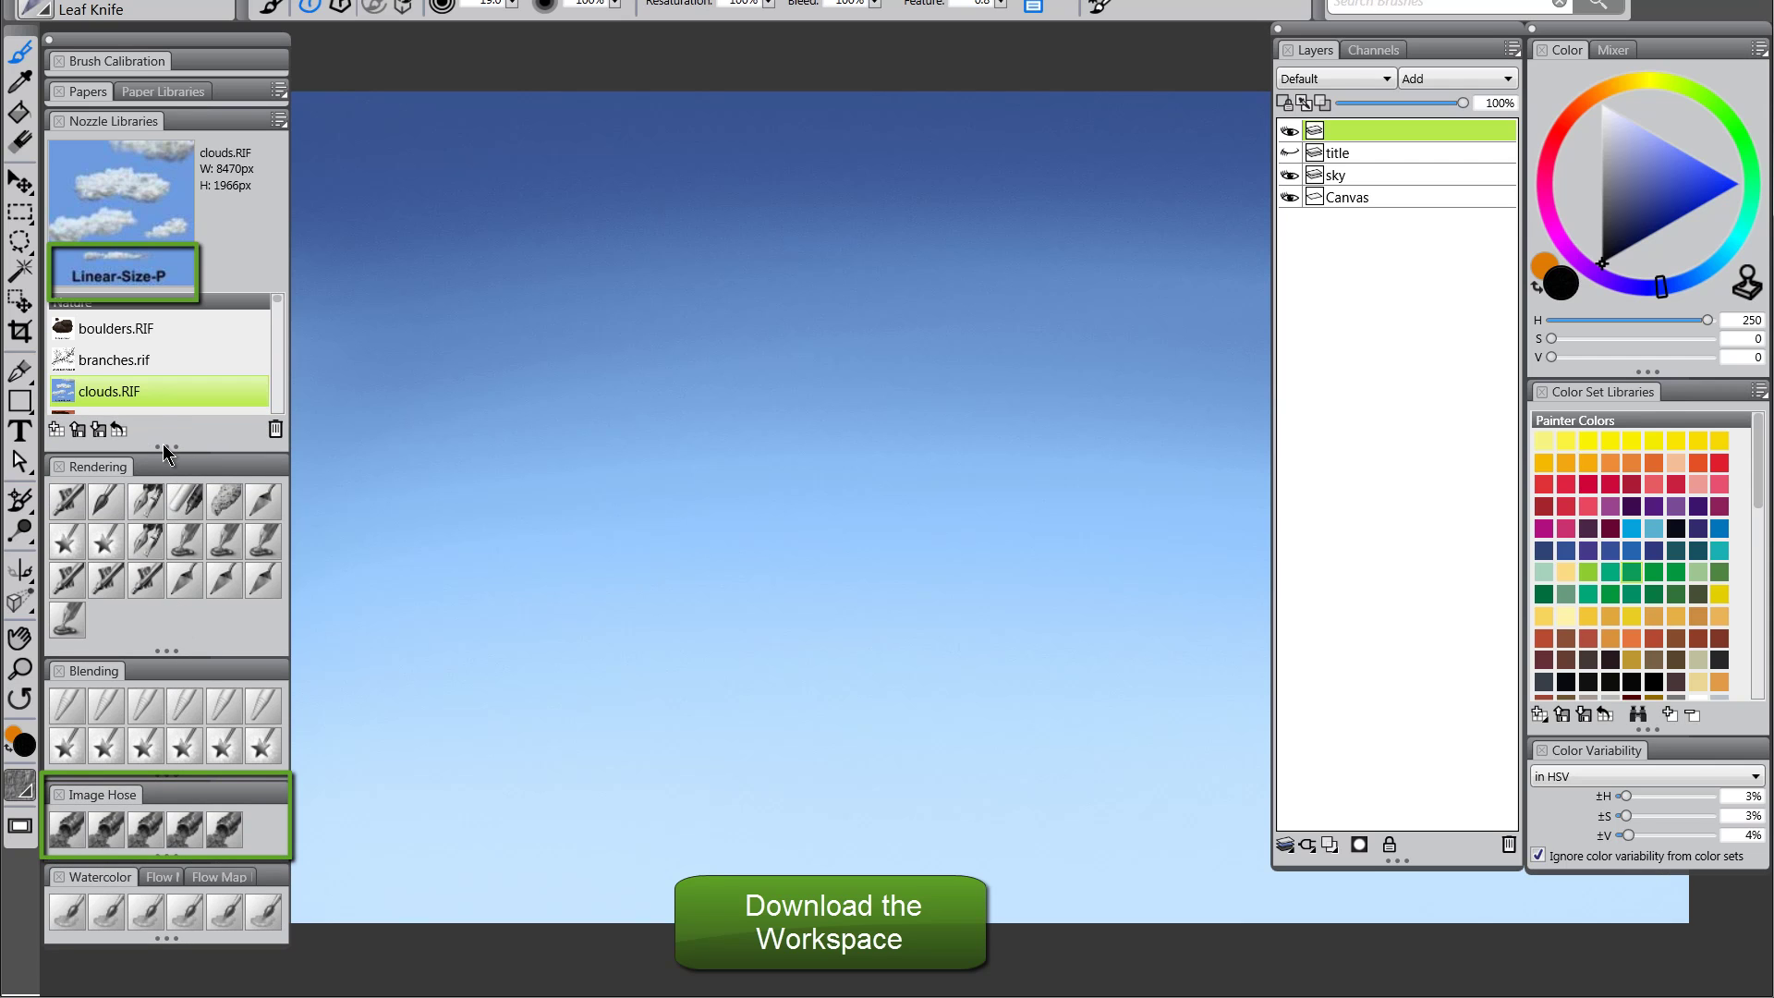
drag(164, 455, 194, 832)
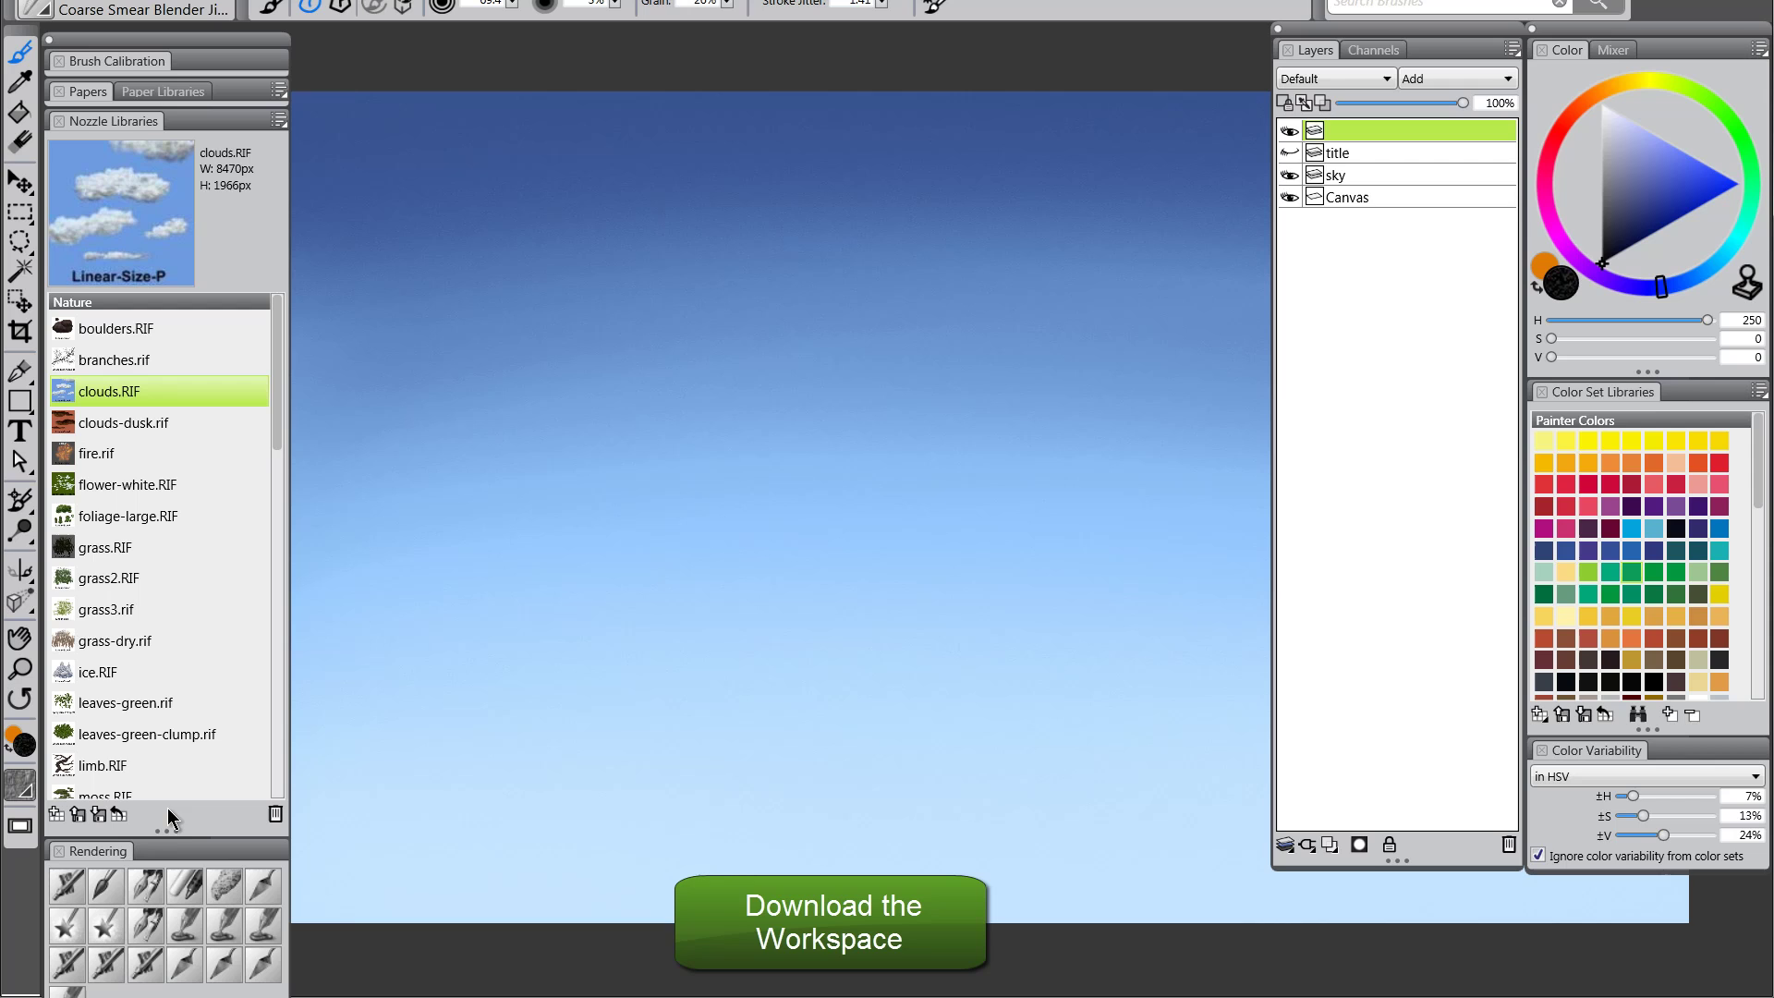
drag(166, 830, 165, 582)
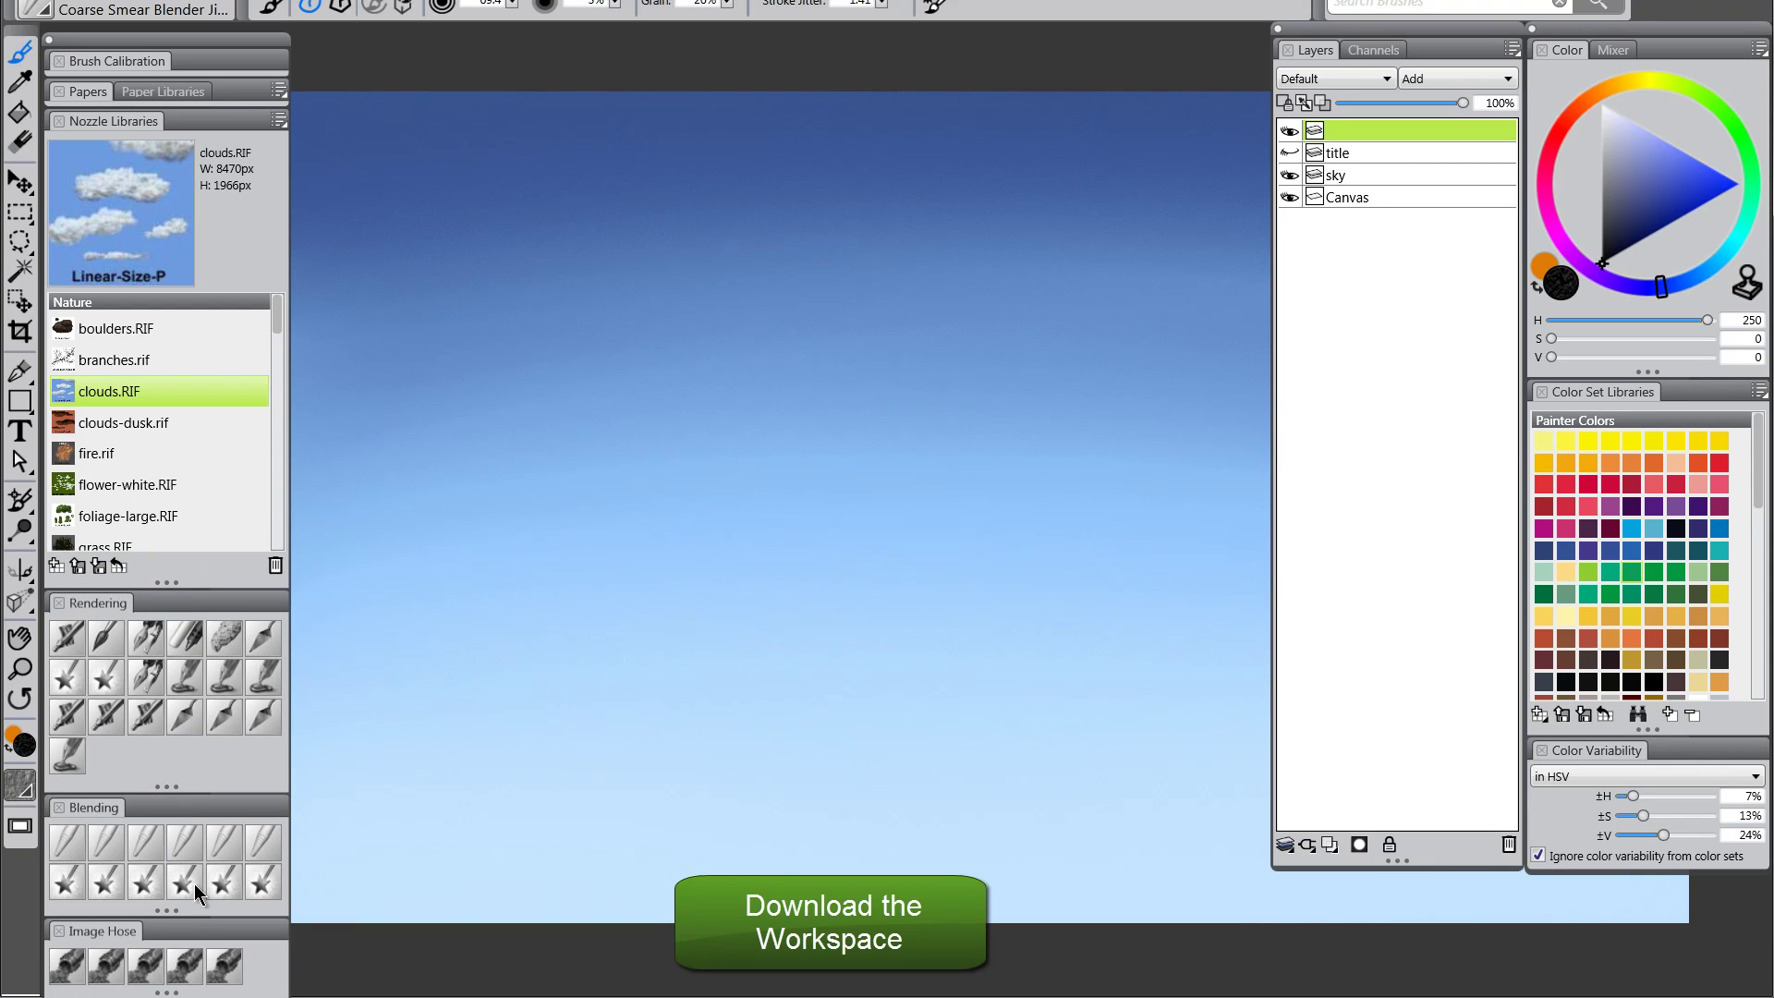
click(76, 968)
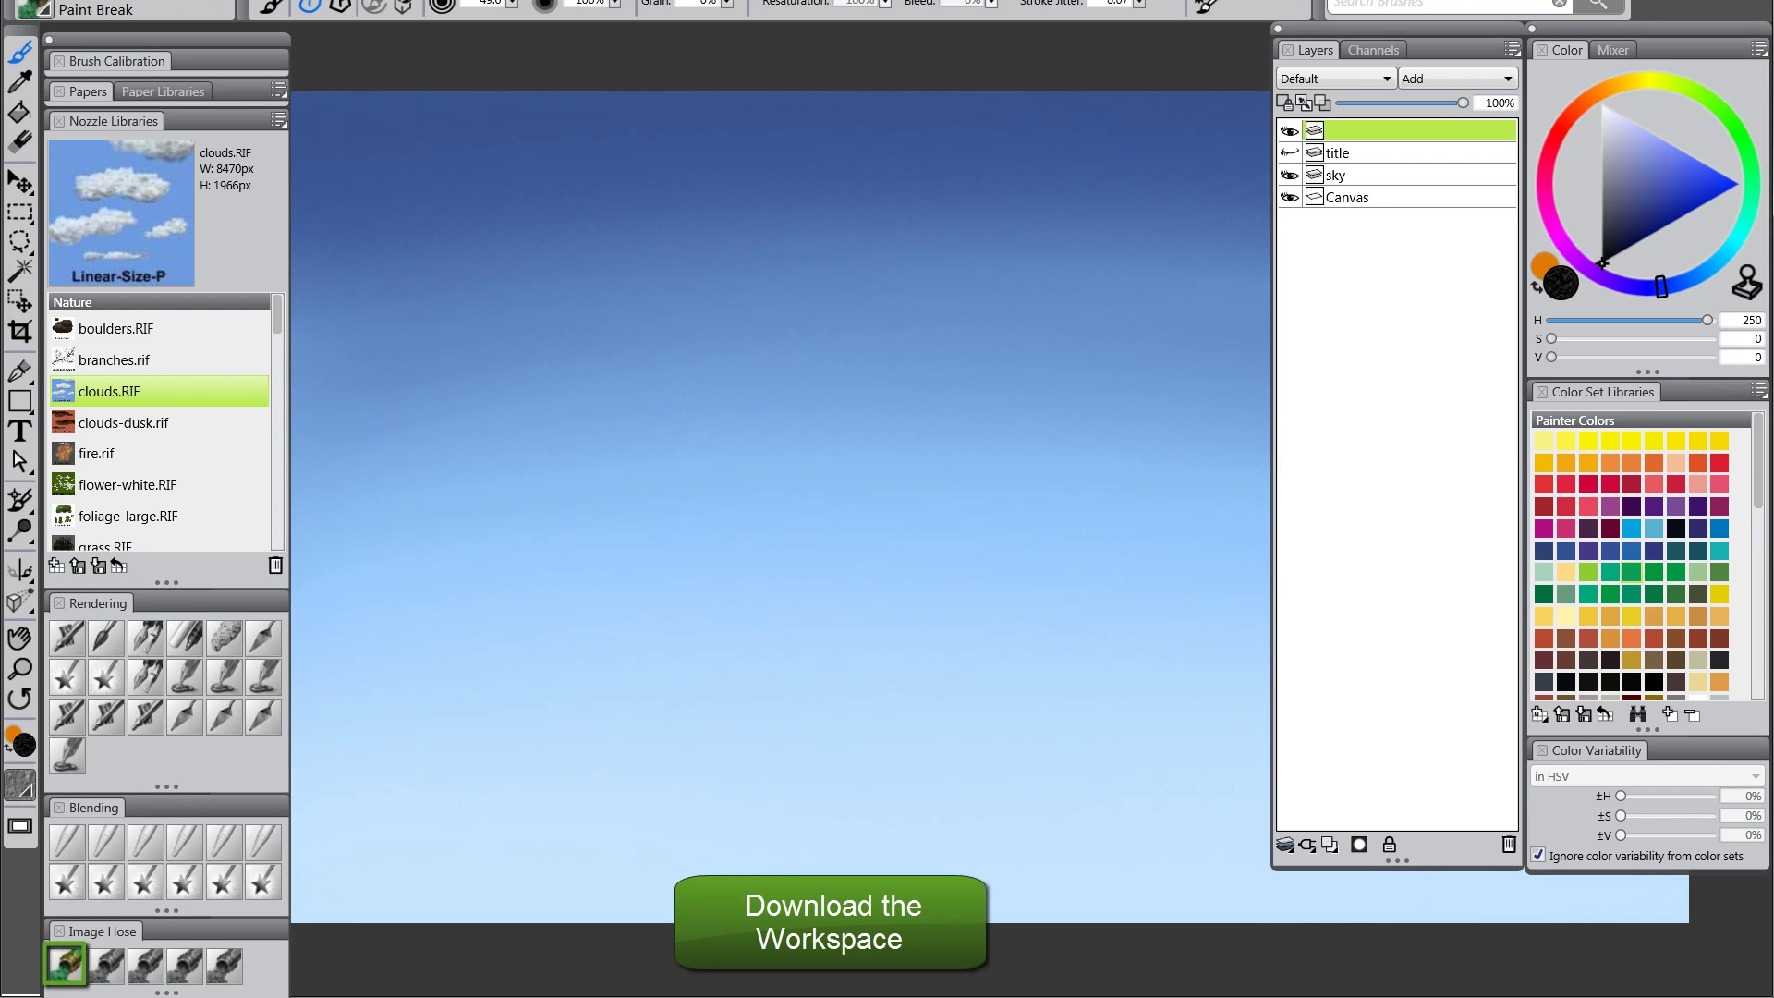
mouse_move(924, 305)
mouse_down()
mouse_move(769, 331)
mouse_move(855, 331)
mouse_move(815, 348)
mouse_move(898, 374)
mouse_move(1000, 371)
mouse_move(996, 336)
mouse_move(1118, 264)
mouse_move(1099, 287)
mouse_move(1162, 326)
mouse_move(1160, 358)
mouse_move(1045, 478)
mouse_up()
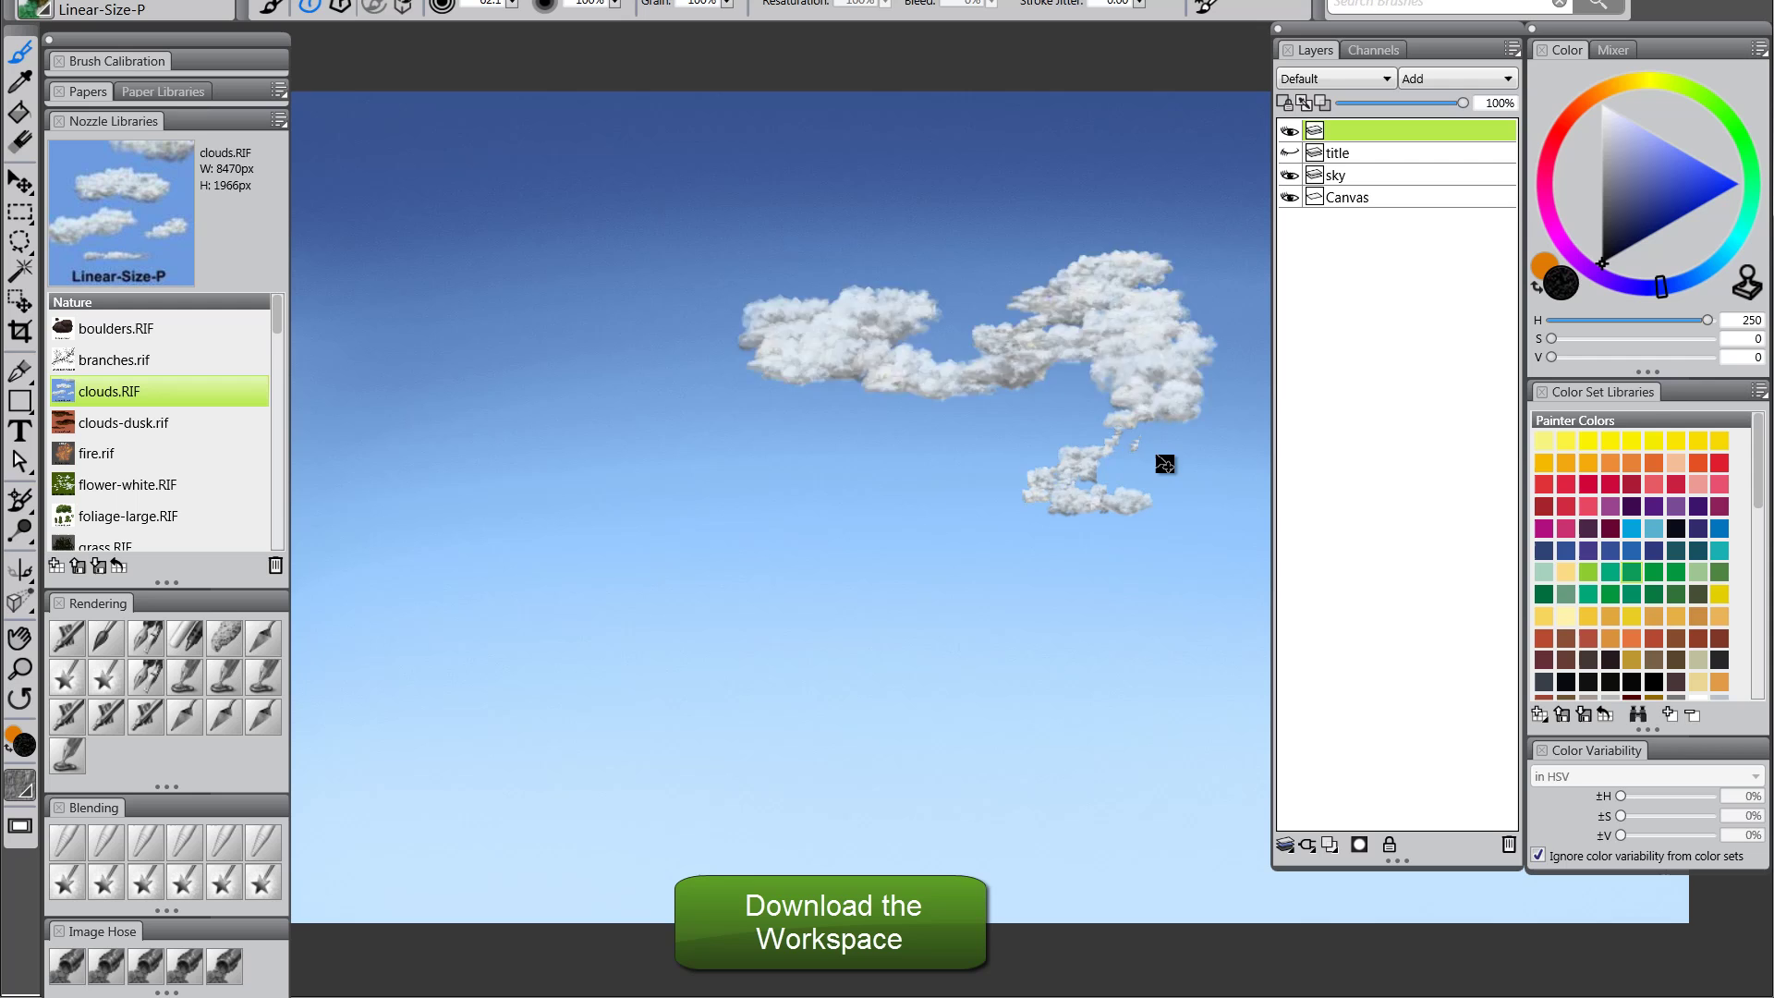
- Try several more cloud bands, undoing each until only the blue gradient remains
key(ctrl+z)
mouse_move(1128, 377)
mouse_down()
mouse_move(798, 399)
mouse_move(1065, 398)
mouse_move(766, 459)
mouse_move(1164, 398)
mouse_move(952, 380)
mouse_up()
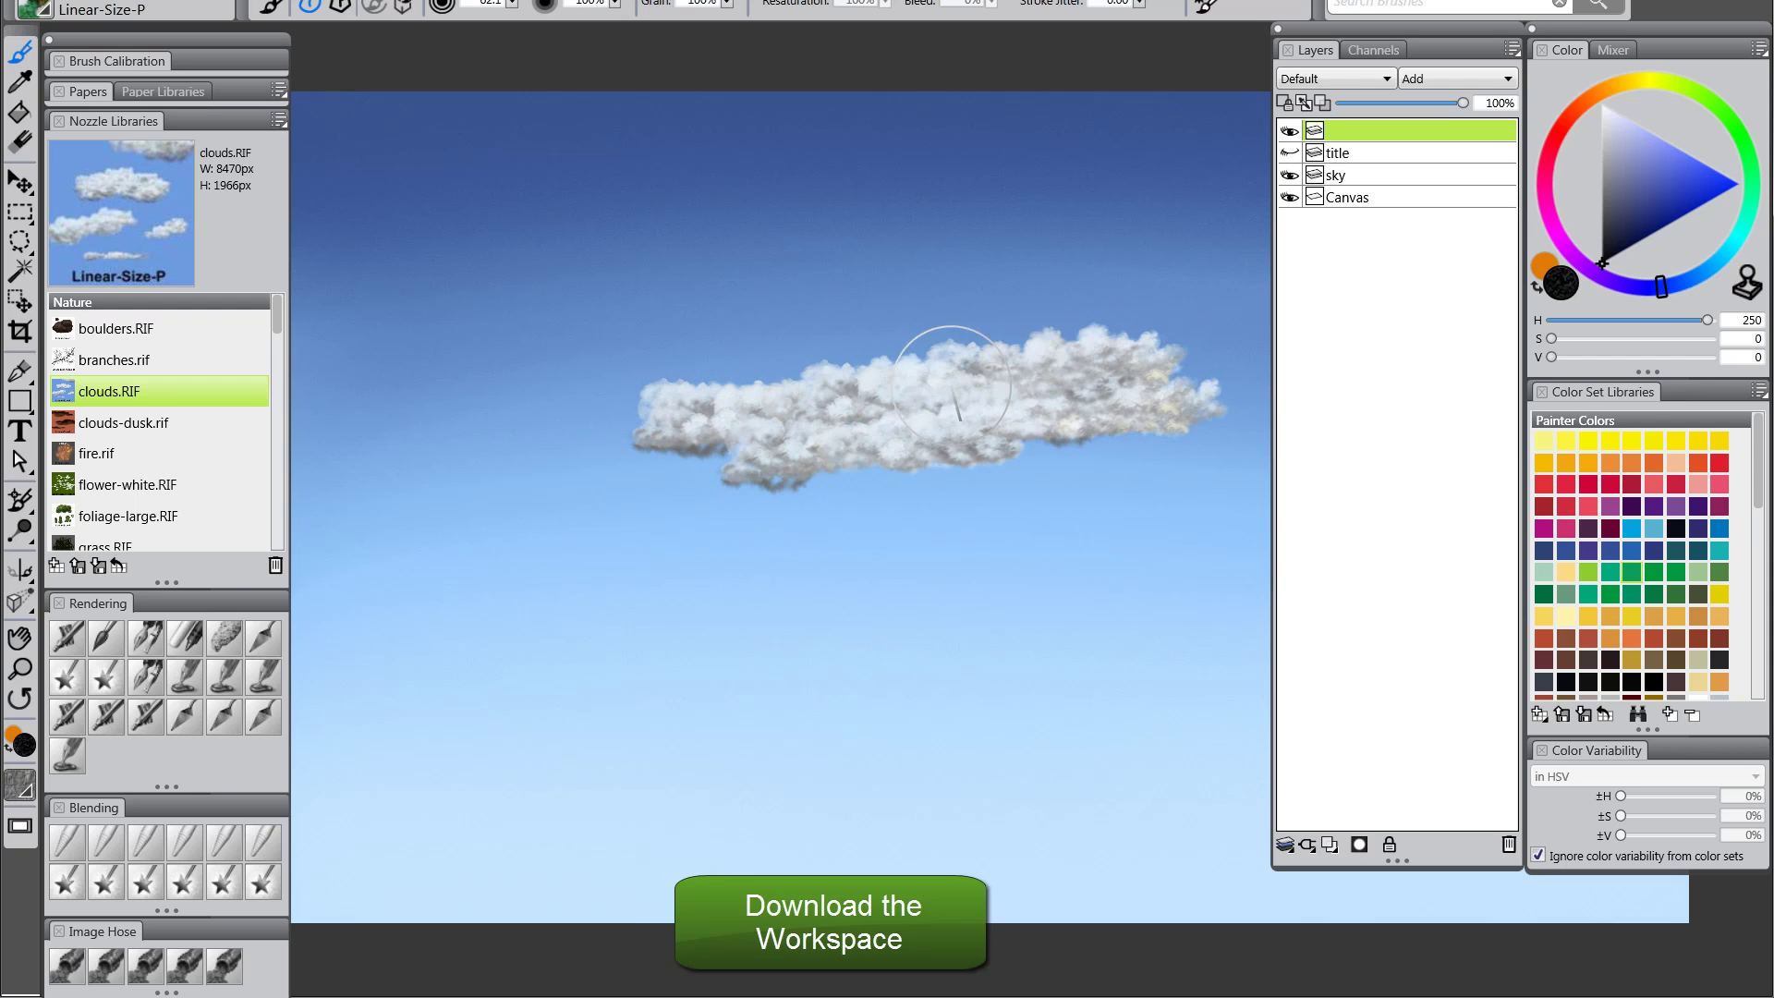
key(ctrl+z)
mouse_move(683, 277)
mouse_down()
mouse_move(613, 297)
mouse_move(812, 297)
mouse_move(901, 243)
mouse_move(1169, 351)
mouse_move(1192, 338)
mouse_up()
mouse_move(619, 458)
mouse_down()
mouse_move(478, 506)
mouse_move(711, 536)
mouse_move(970, 499)
mouse_move(1090, 578)
mouse_up()
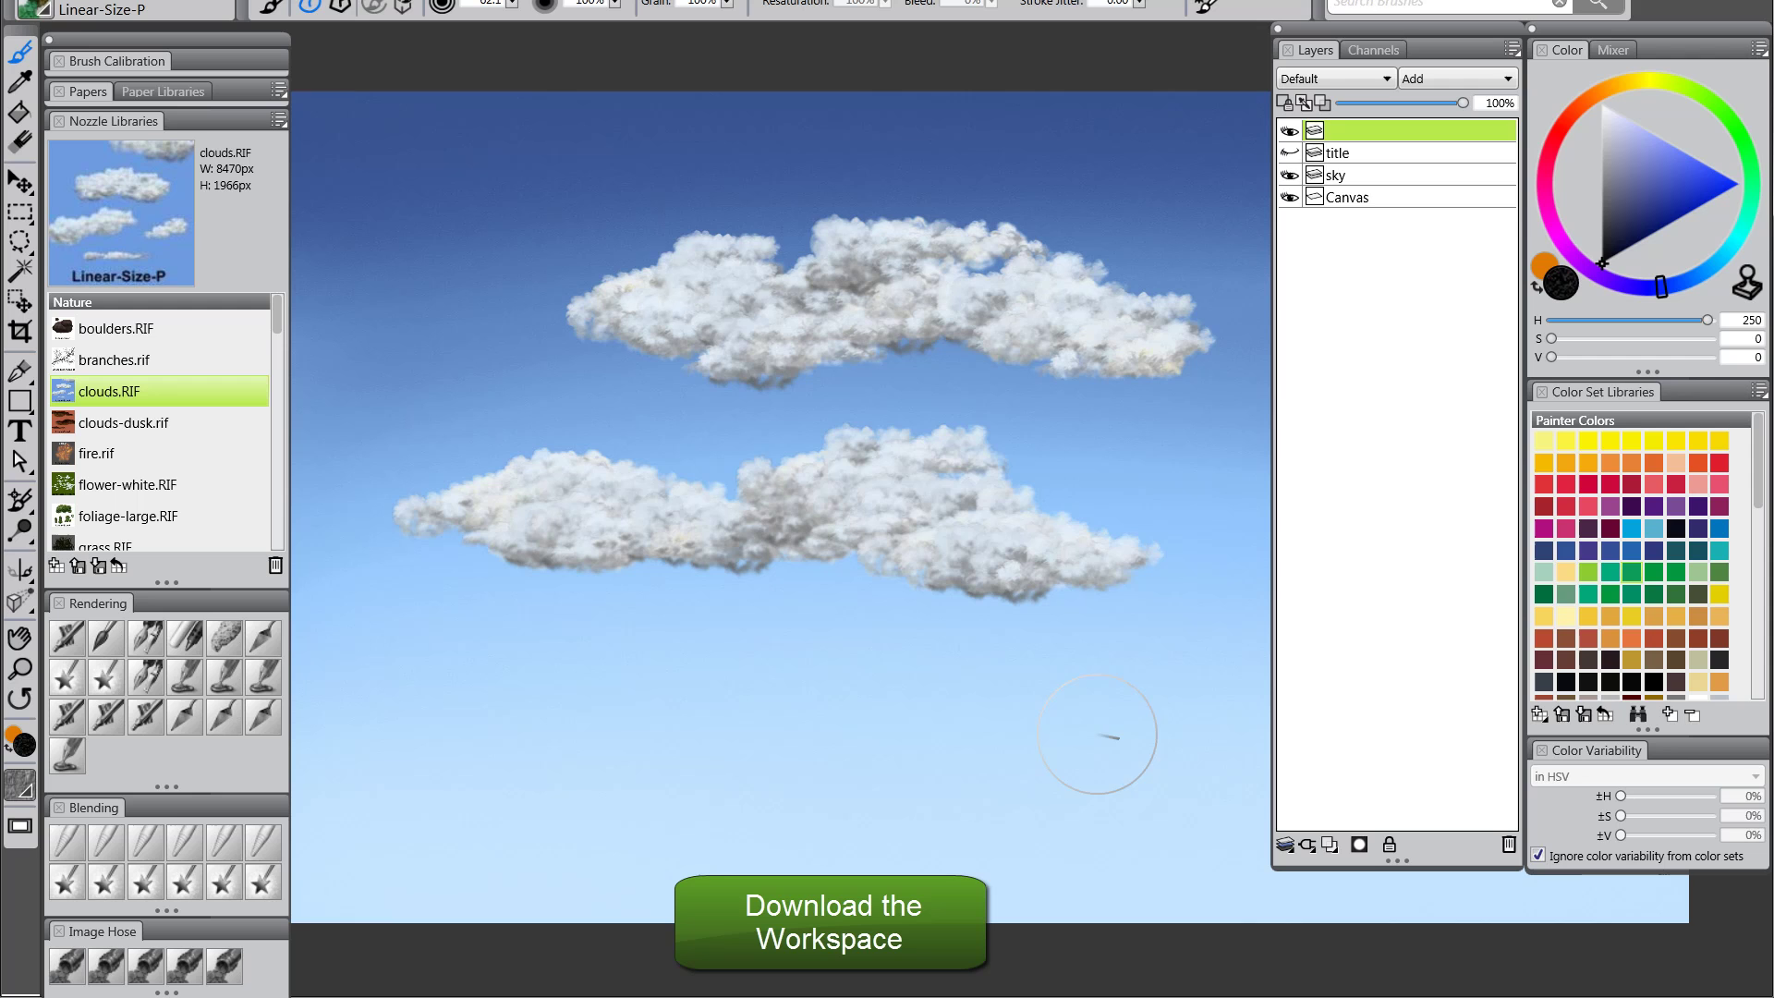
key(ctrl+z)
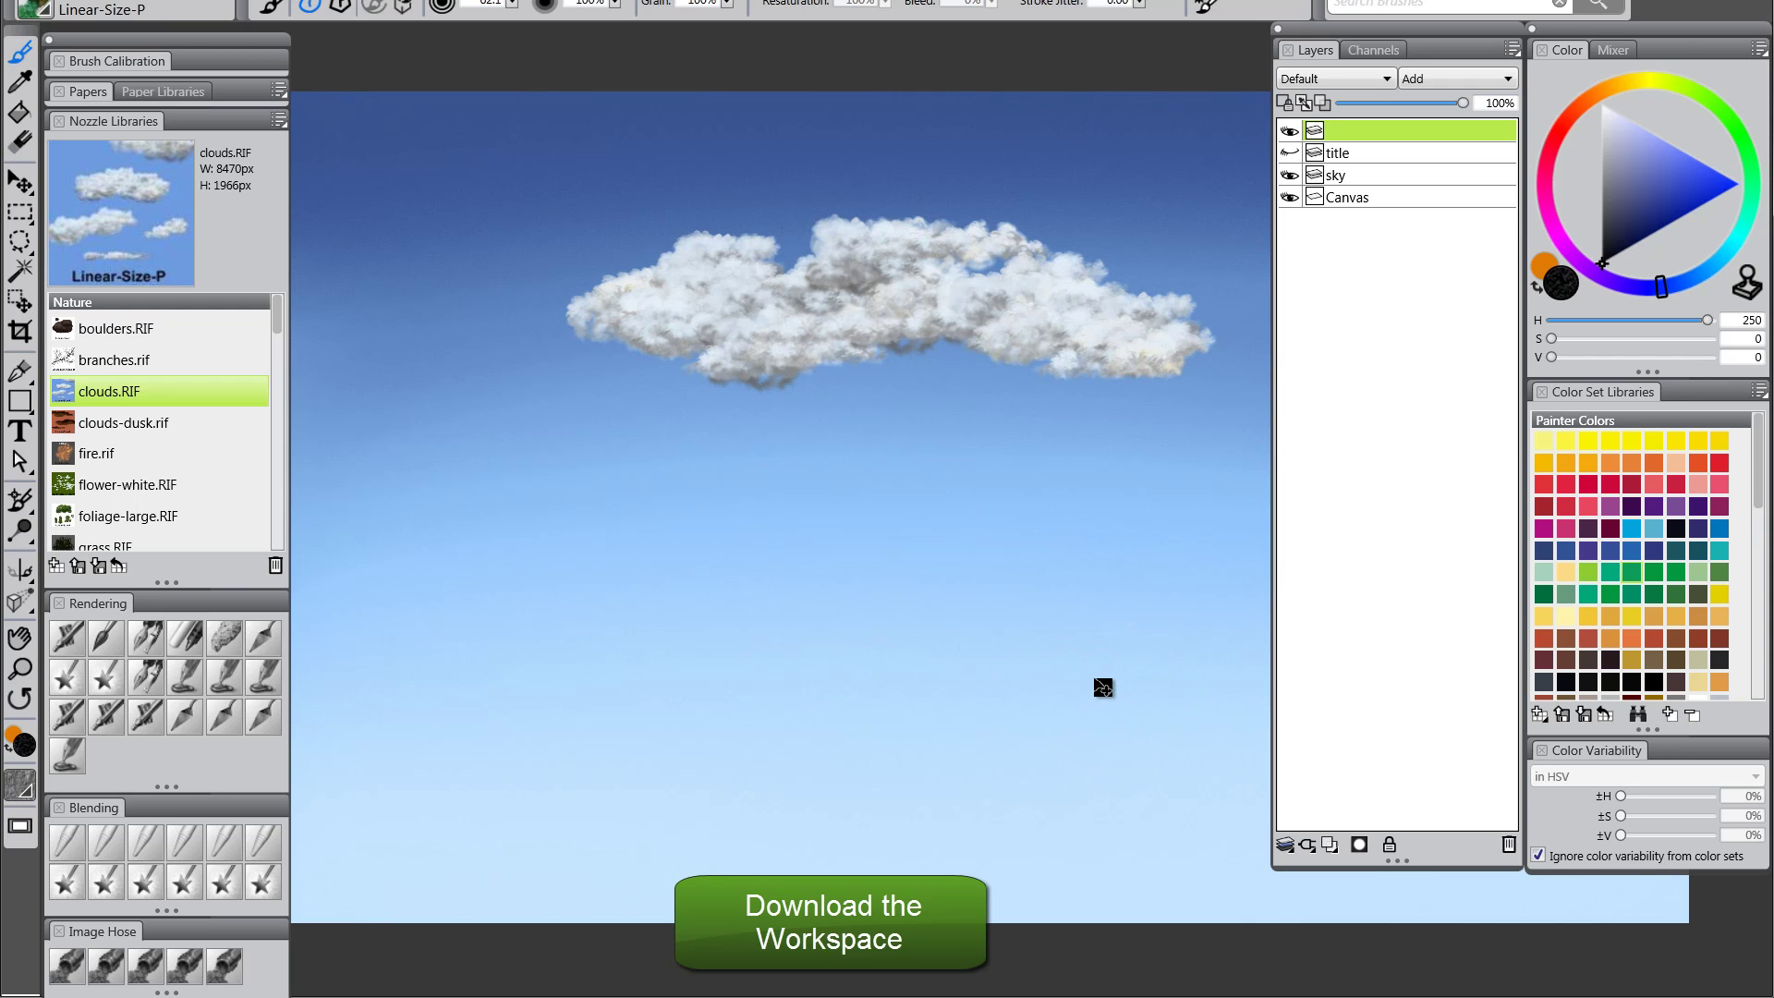
key(ctrl+z)
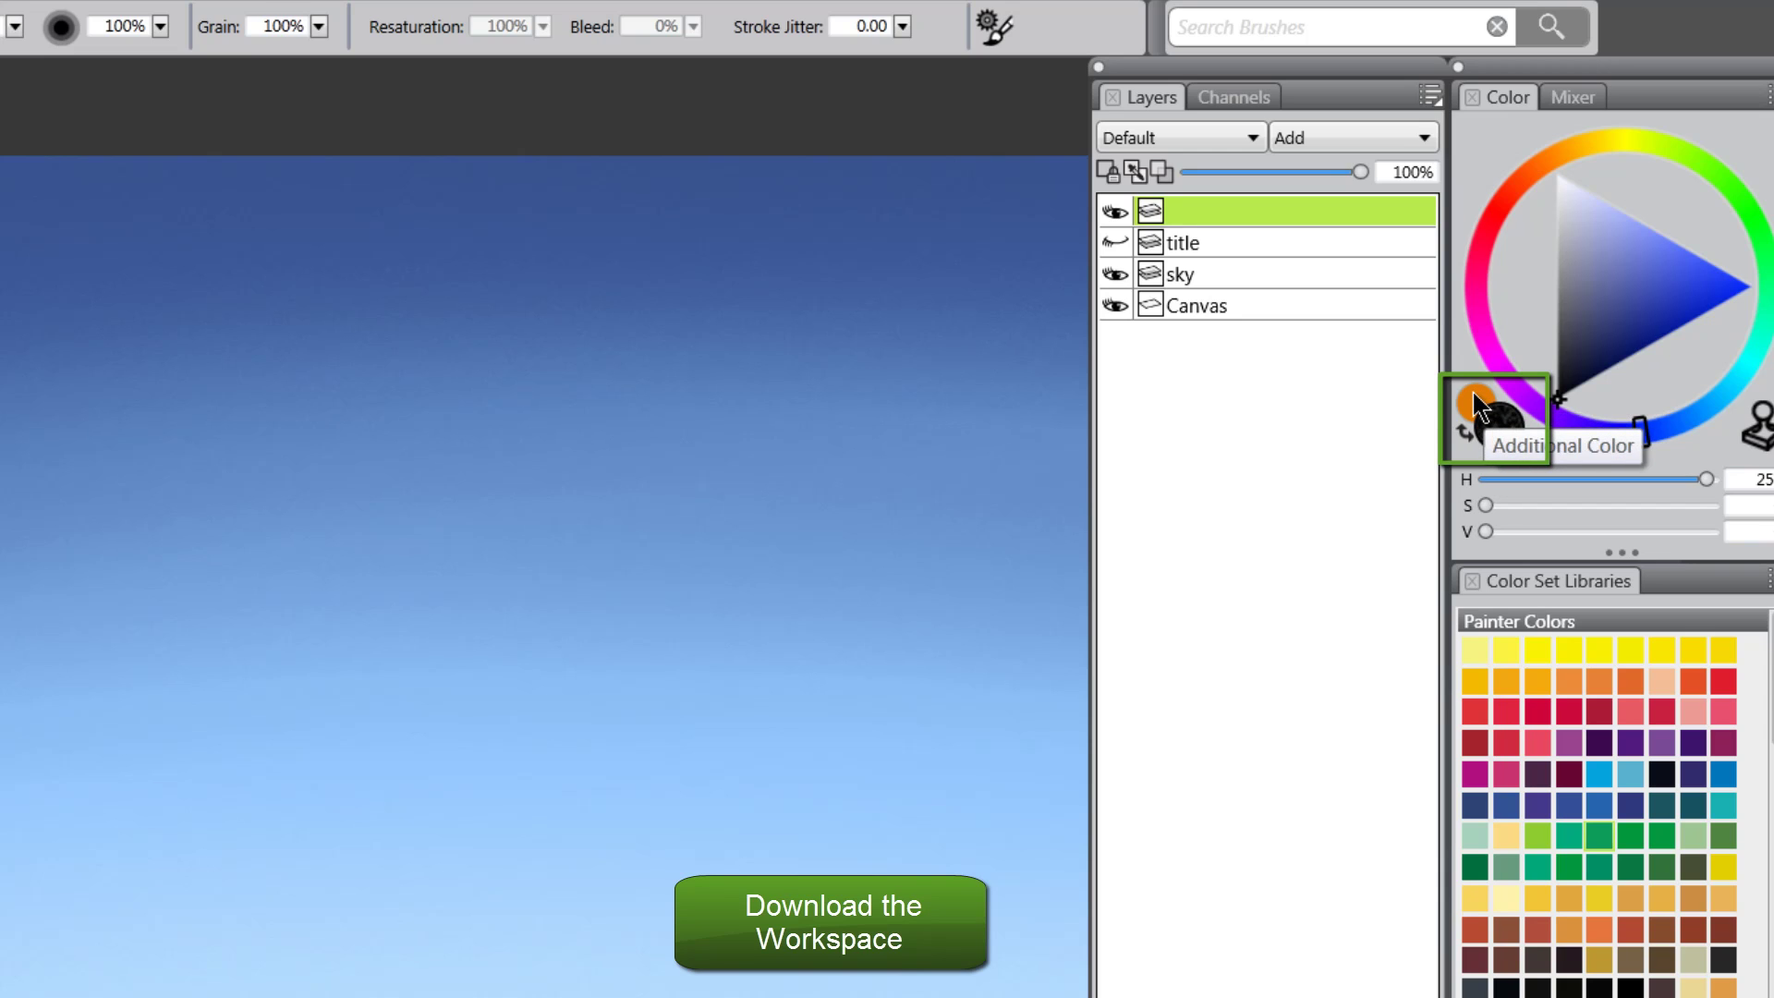
- Paint a test orange cloud at 20% Grain, undo it, and restore Grain to 100%
click(1475, 397)
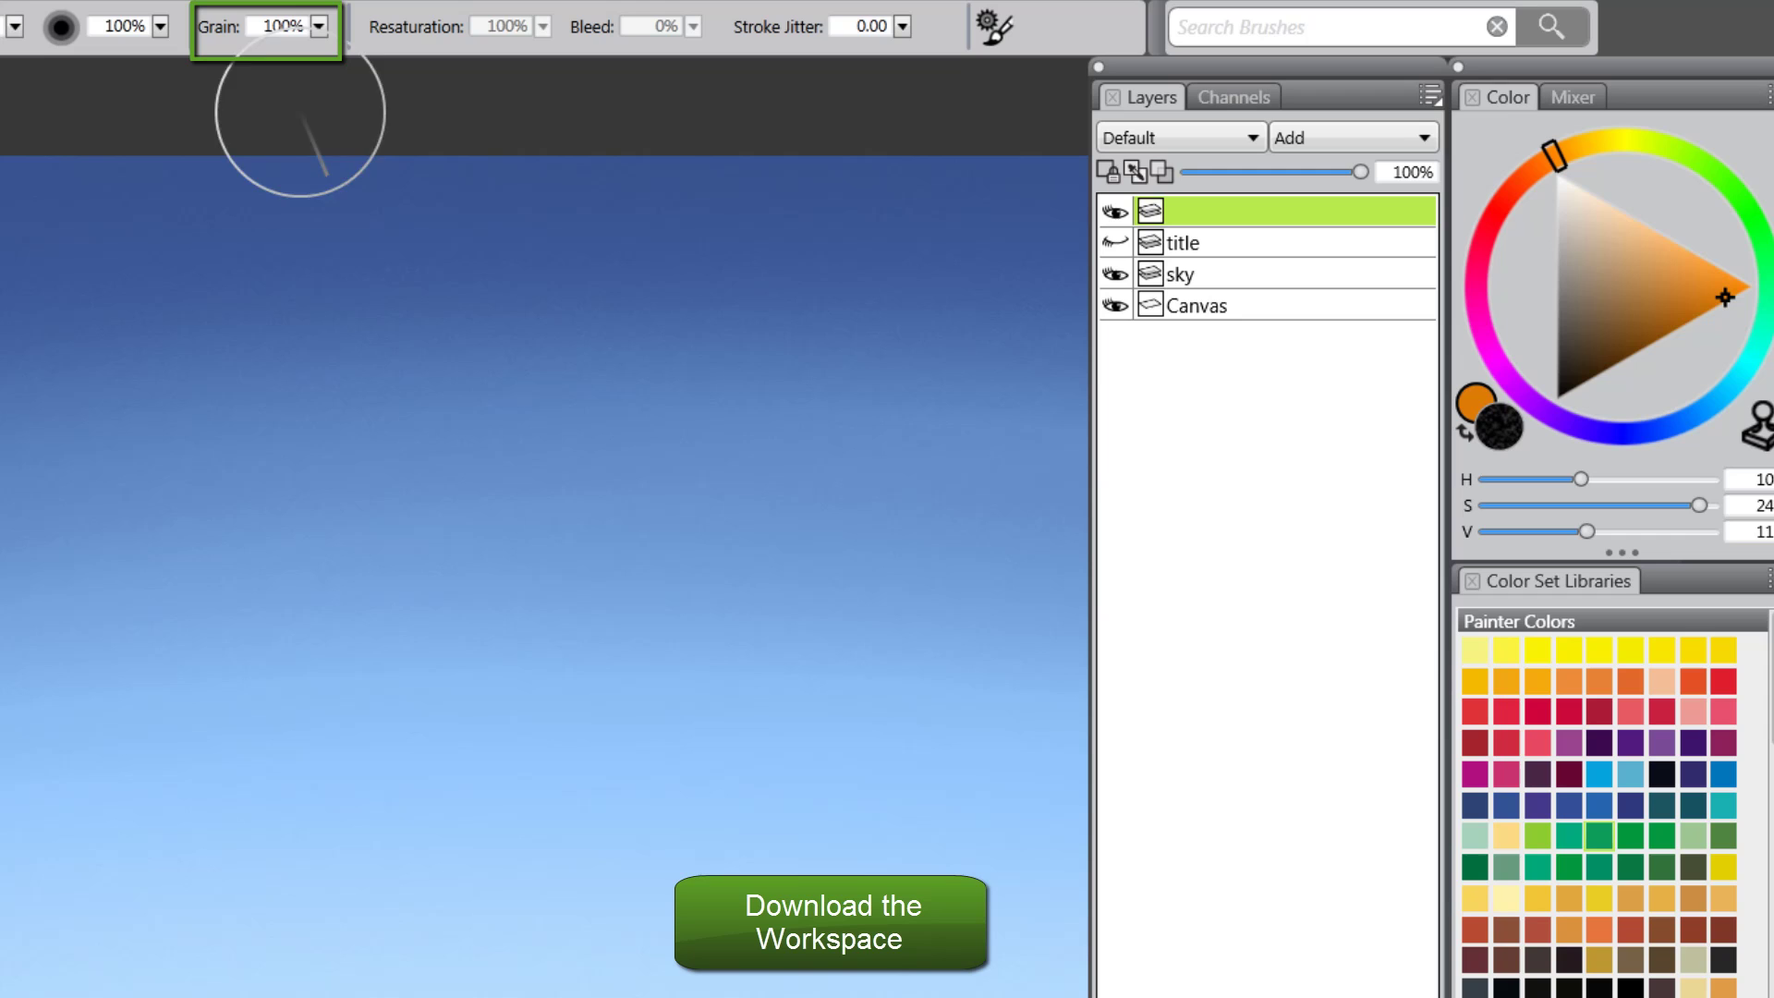
drag(318, 26, 271, 56)
mouse_move(278, 467)
mouse_down()
mouse_move(329, 467)
mouse_move(336, 574)
mouse_move(637, 439)
mouse_move(871, 586)
mouse_move(209, 712)
mouse_move(253, 400)
mouse_up()
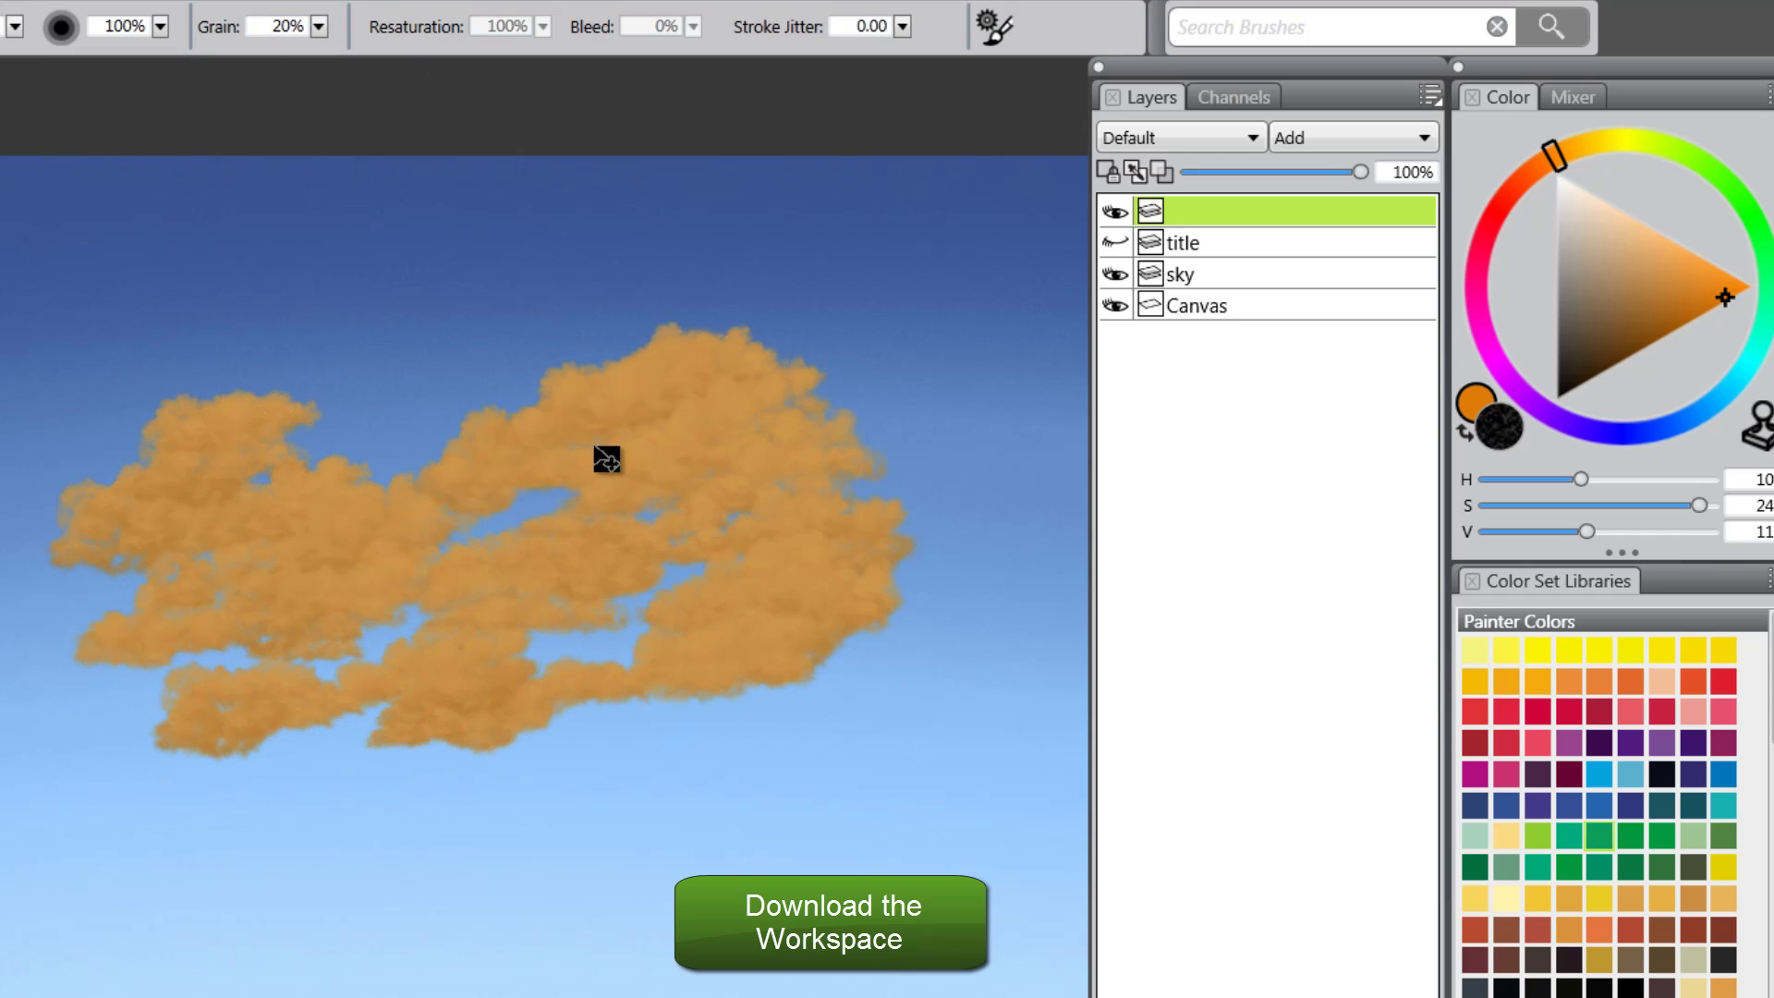
key(ctrl+z)
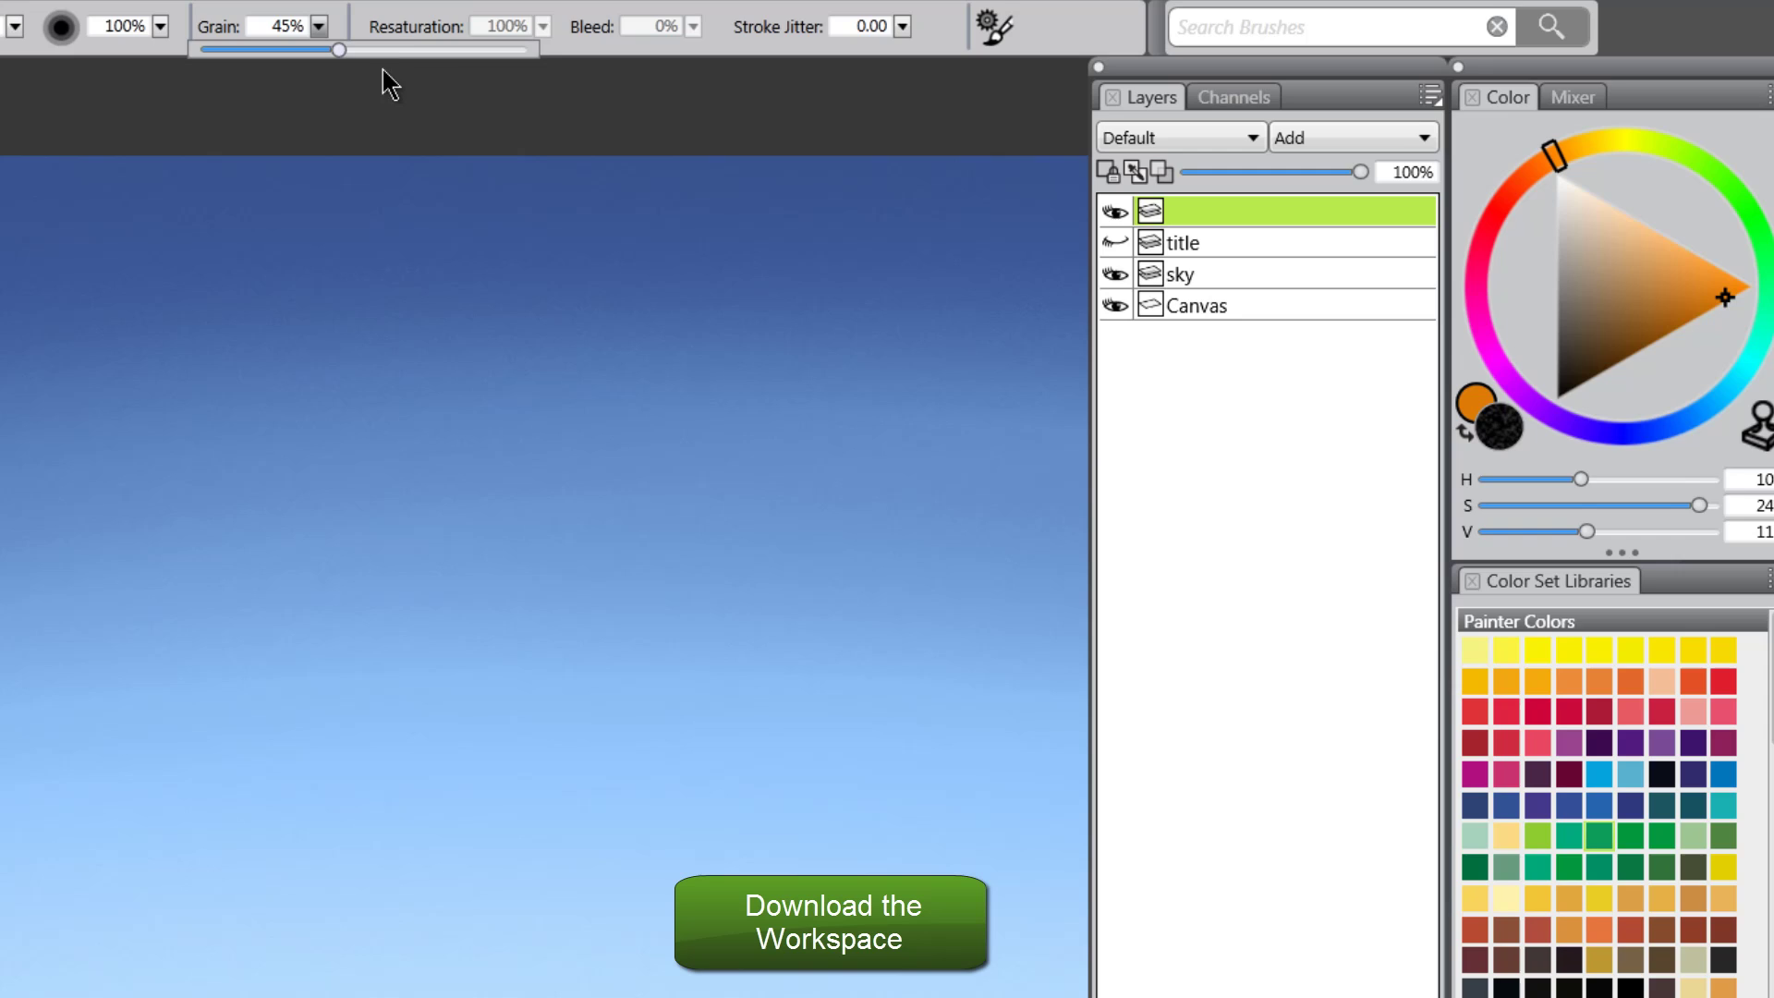
drag(382, 69, 566, 68)
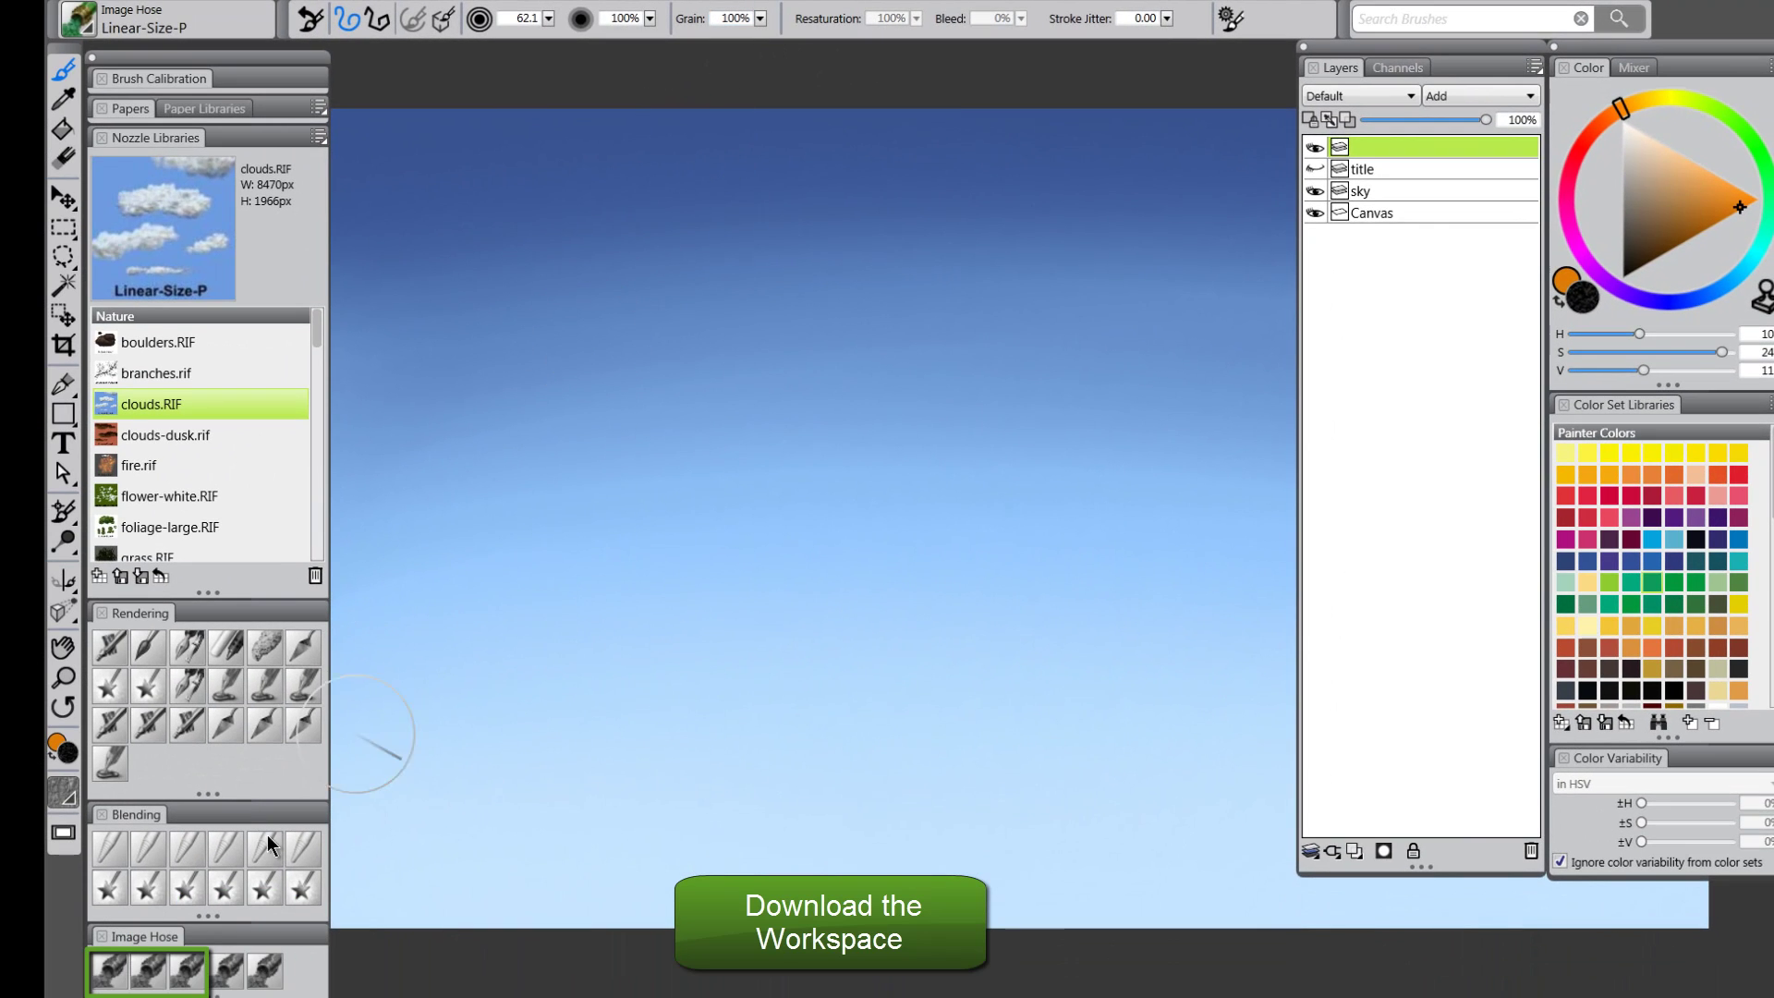
- Test the Linear-Size-P Angle-D variant with angled clouds, then undo them
click(231, 979)
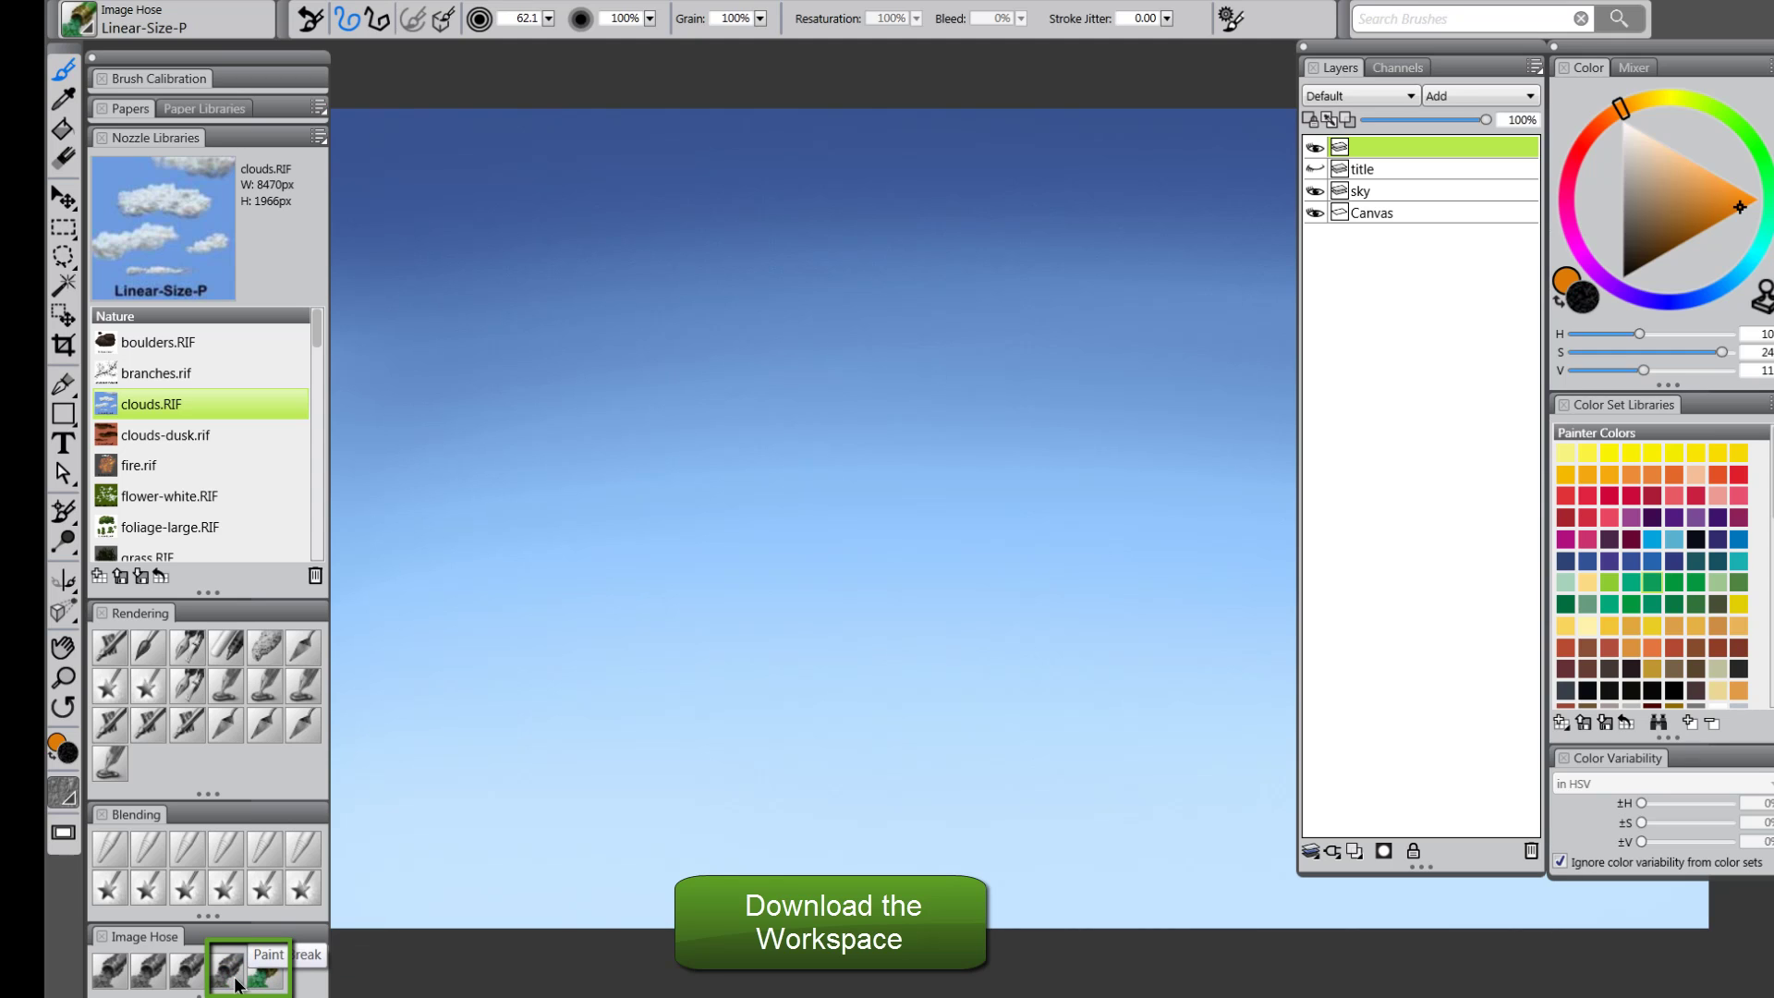
click(225, 981)
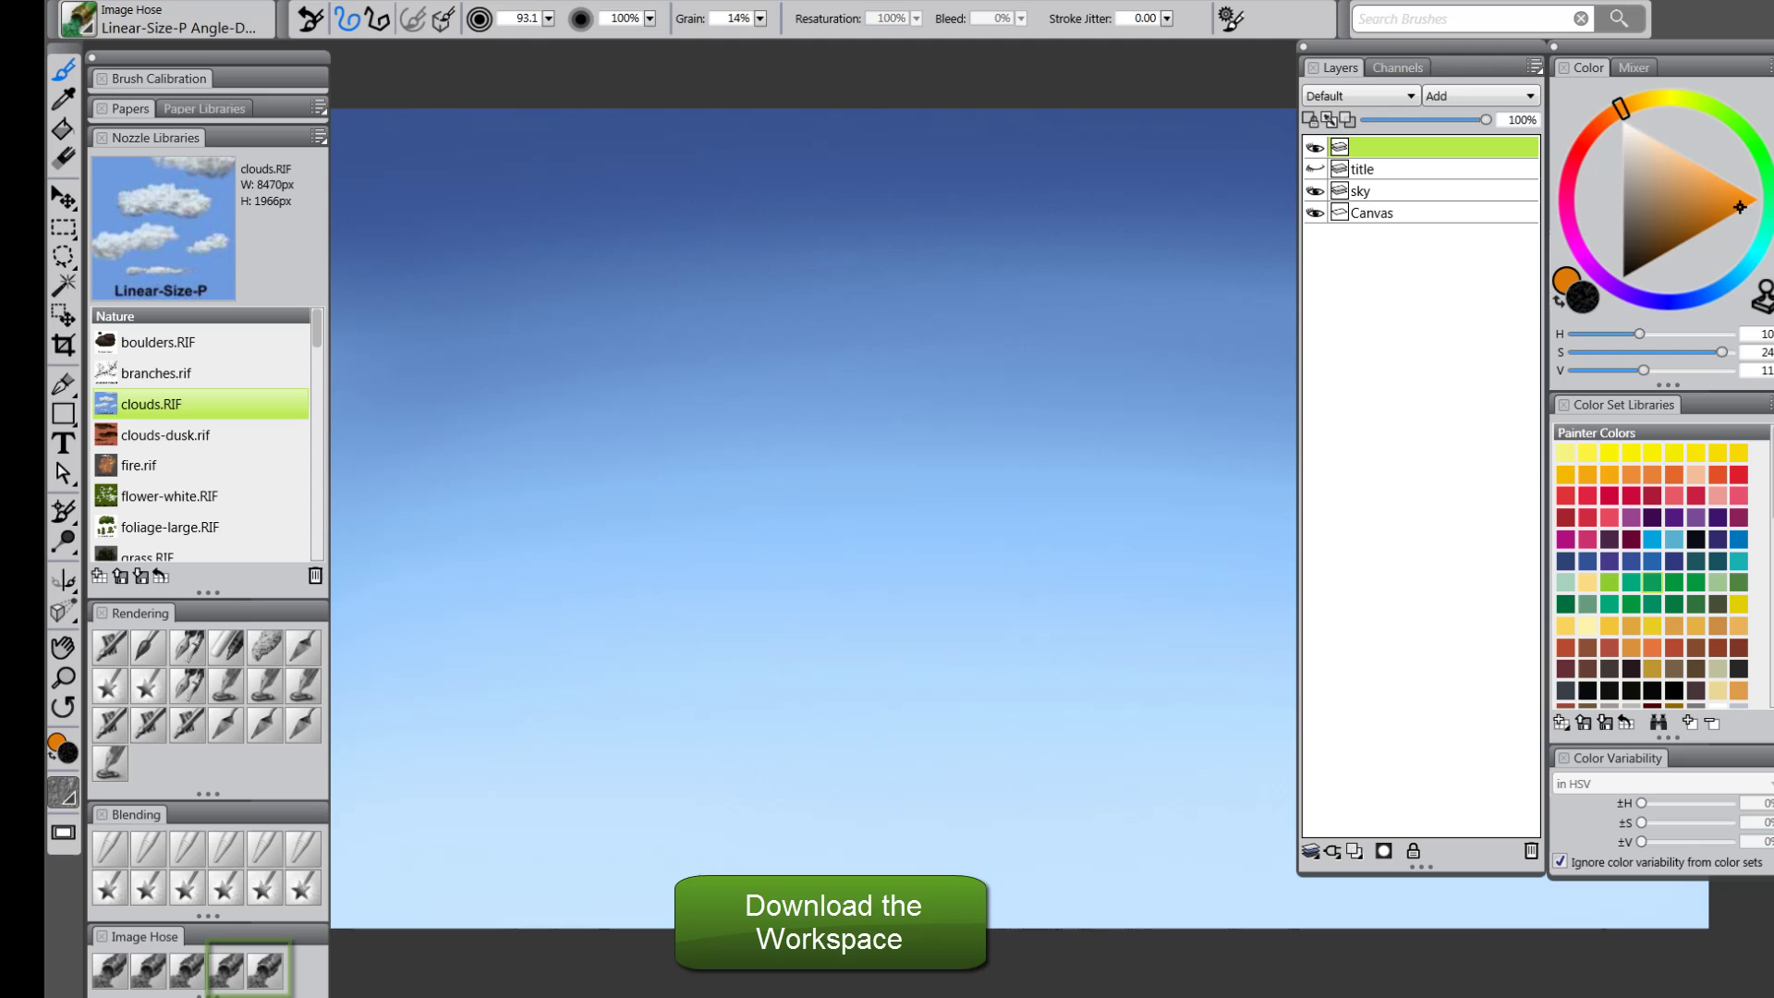
mouse_move(907, 349)
mouse_down()
mouse_move(879, 448)
mouse_move(844, 309)
mouse_move(812, 467)
mouse_move(1053, 436)
mouse_move(724, 289)
mouse_move(1017, 518)
mouse_up()
key(ctrl+z)
key(ctrl+z)
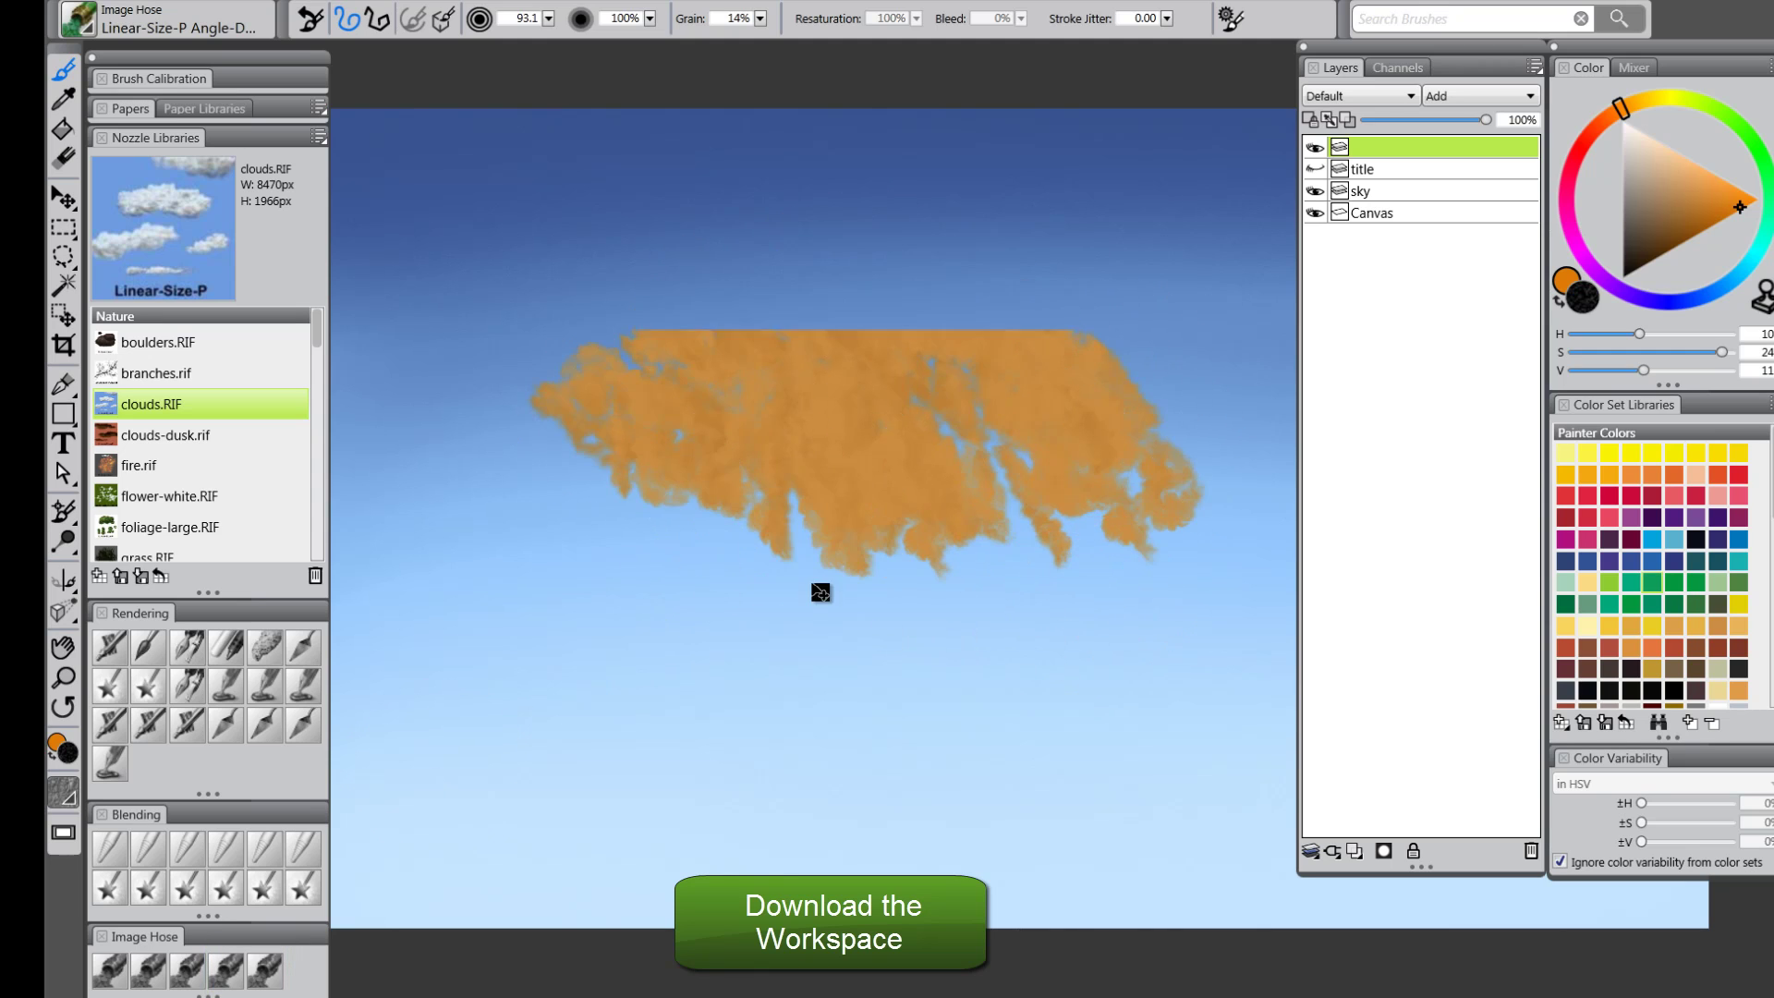
- Switch back to Linear-Size-P, paint a large white cloud, and undo it
click(109, 973)
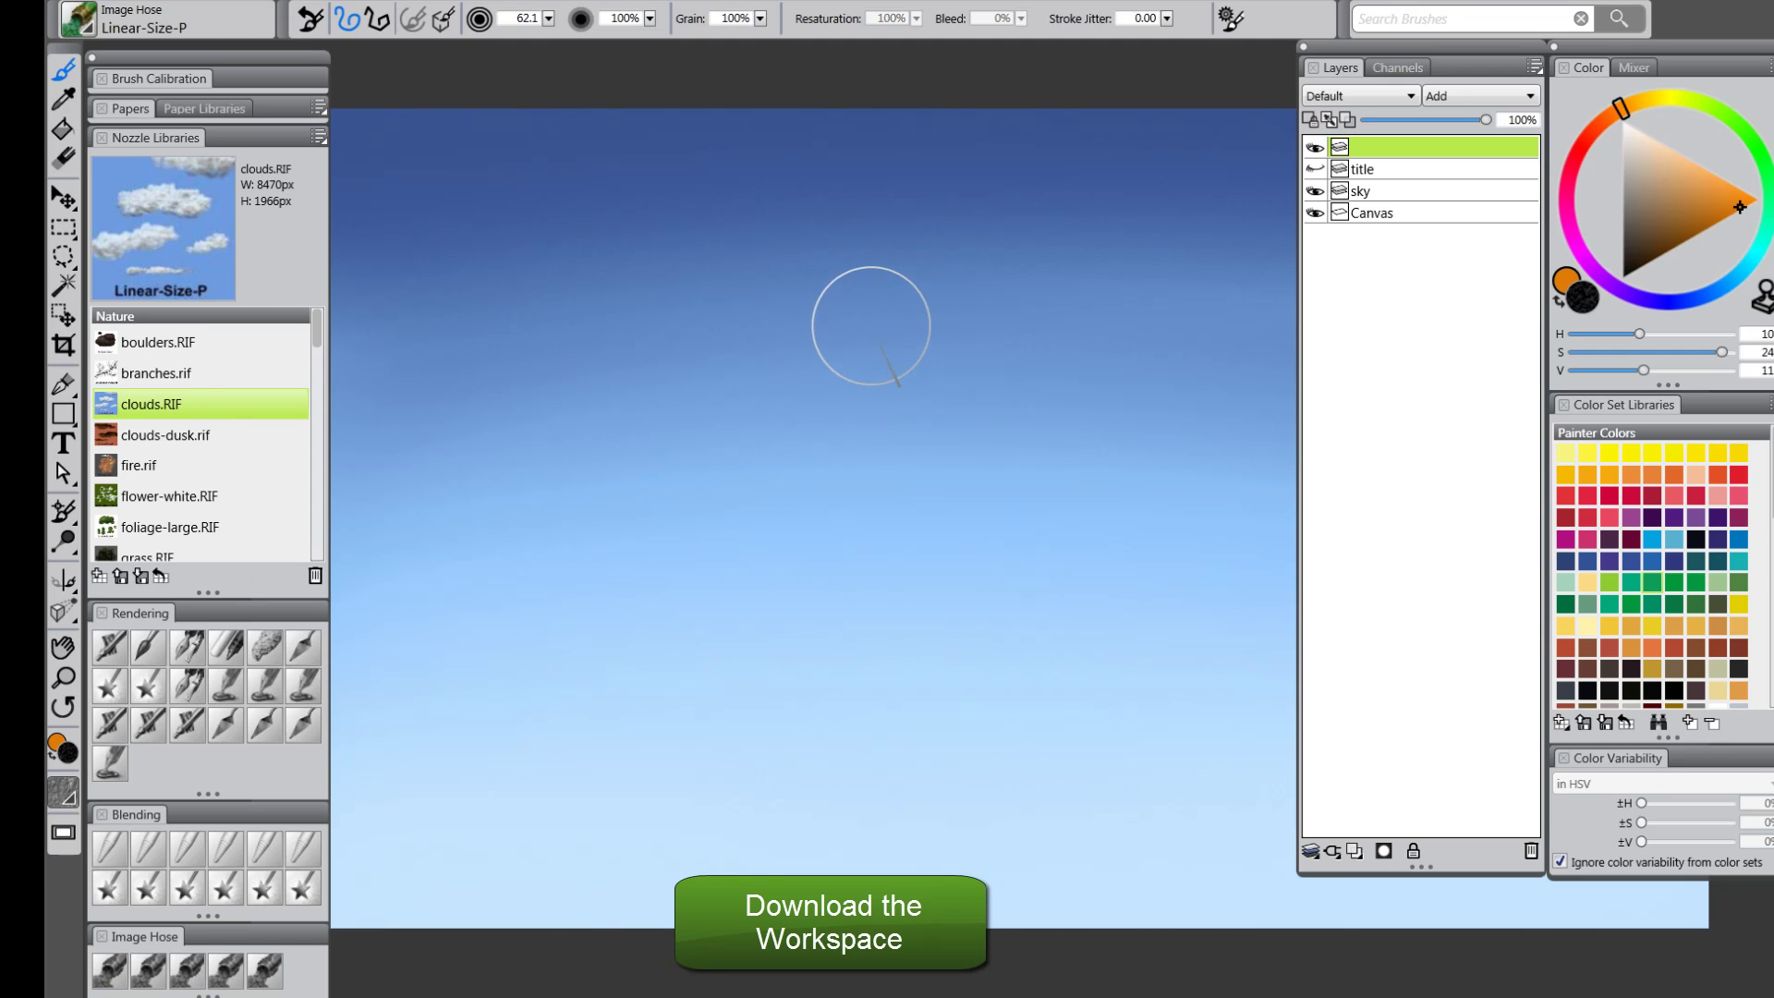
mouse_move(872, 324)
mouse_down()
mouse_move(780, 357)
mouse_move(961, 416)
mouse_move(1165, 315)
mouse_move(988, 286)
mouse_up()
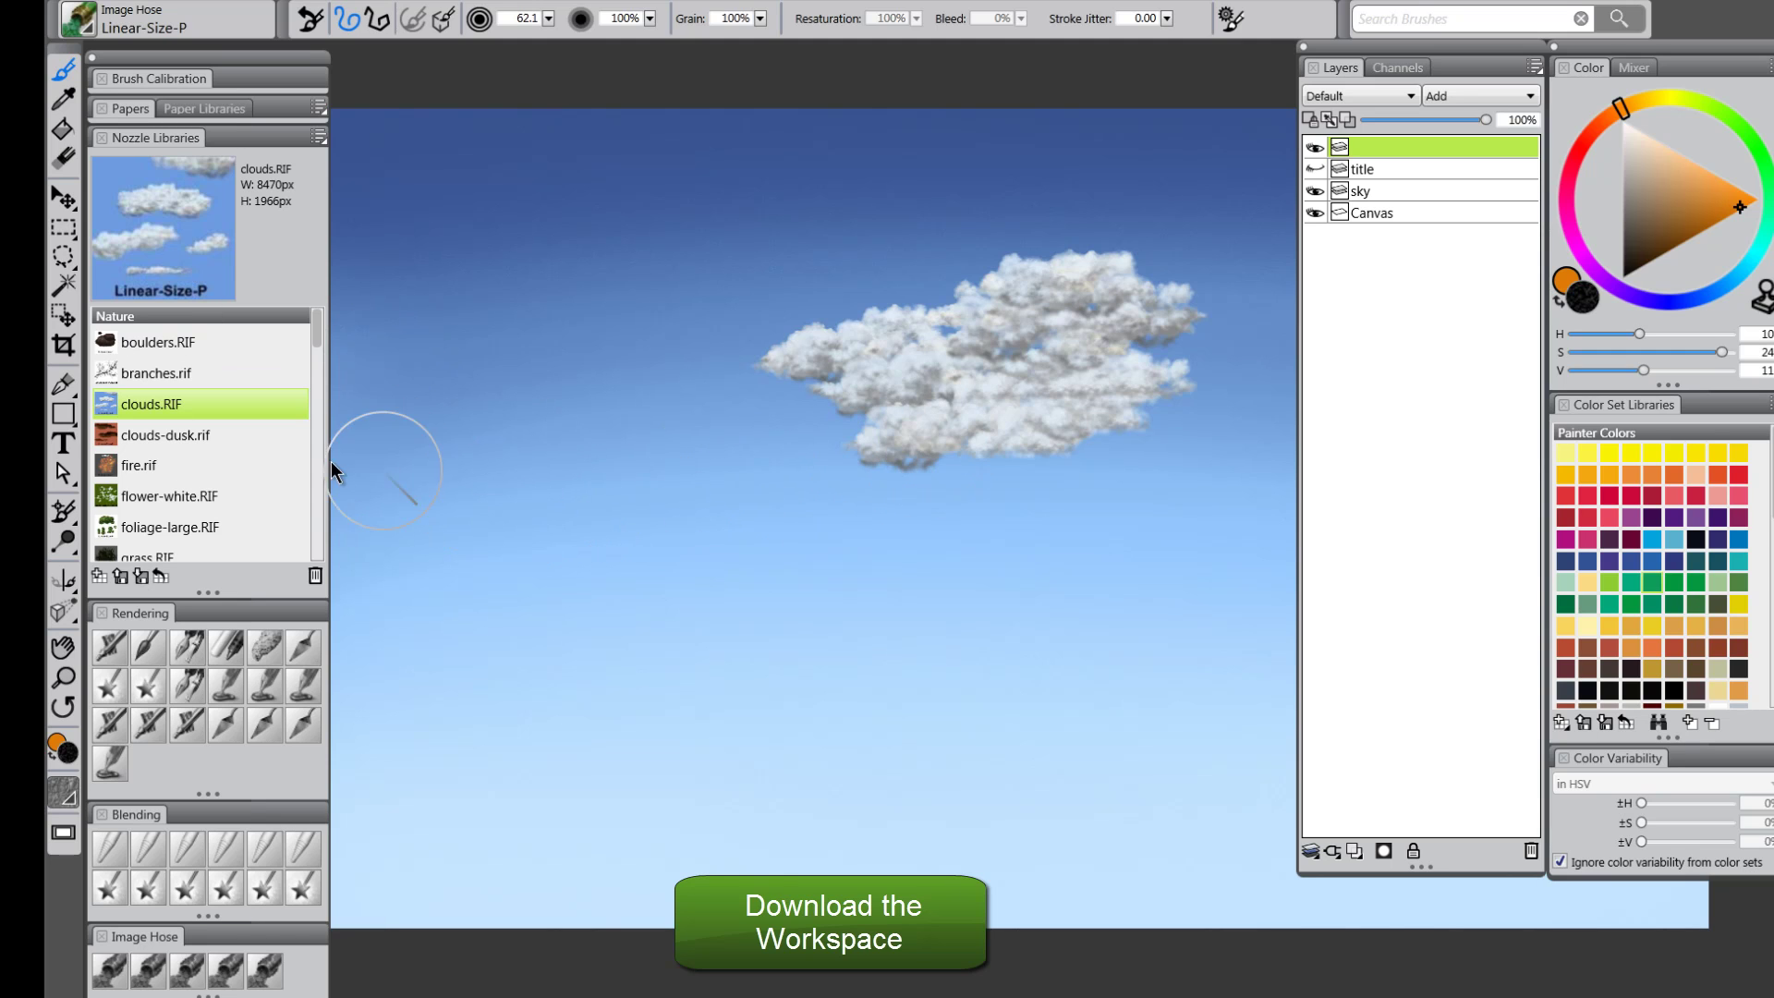
key(ctrl+z)
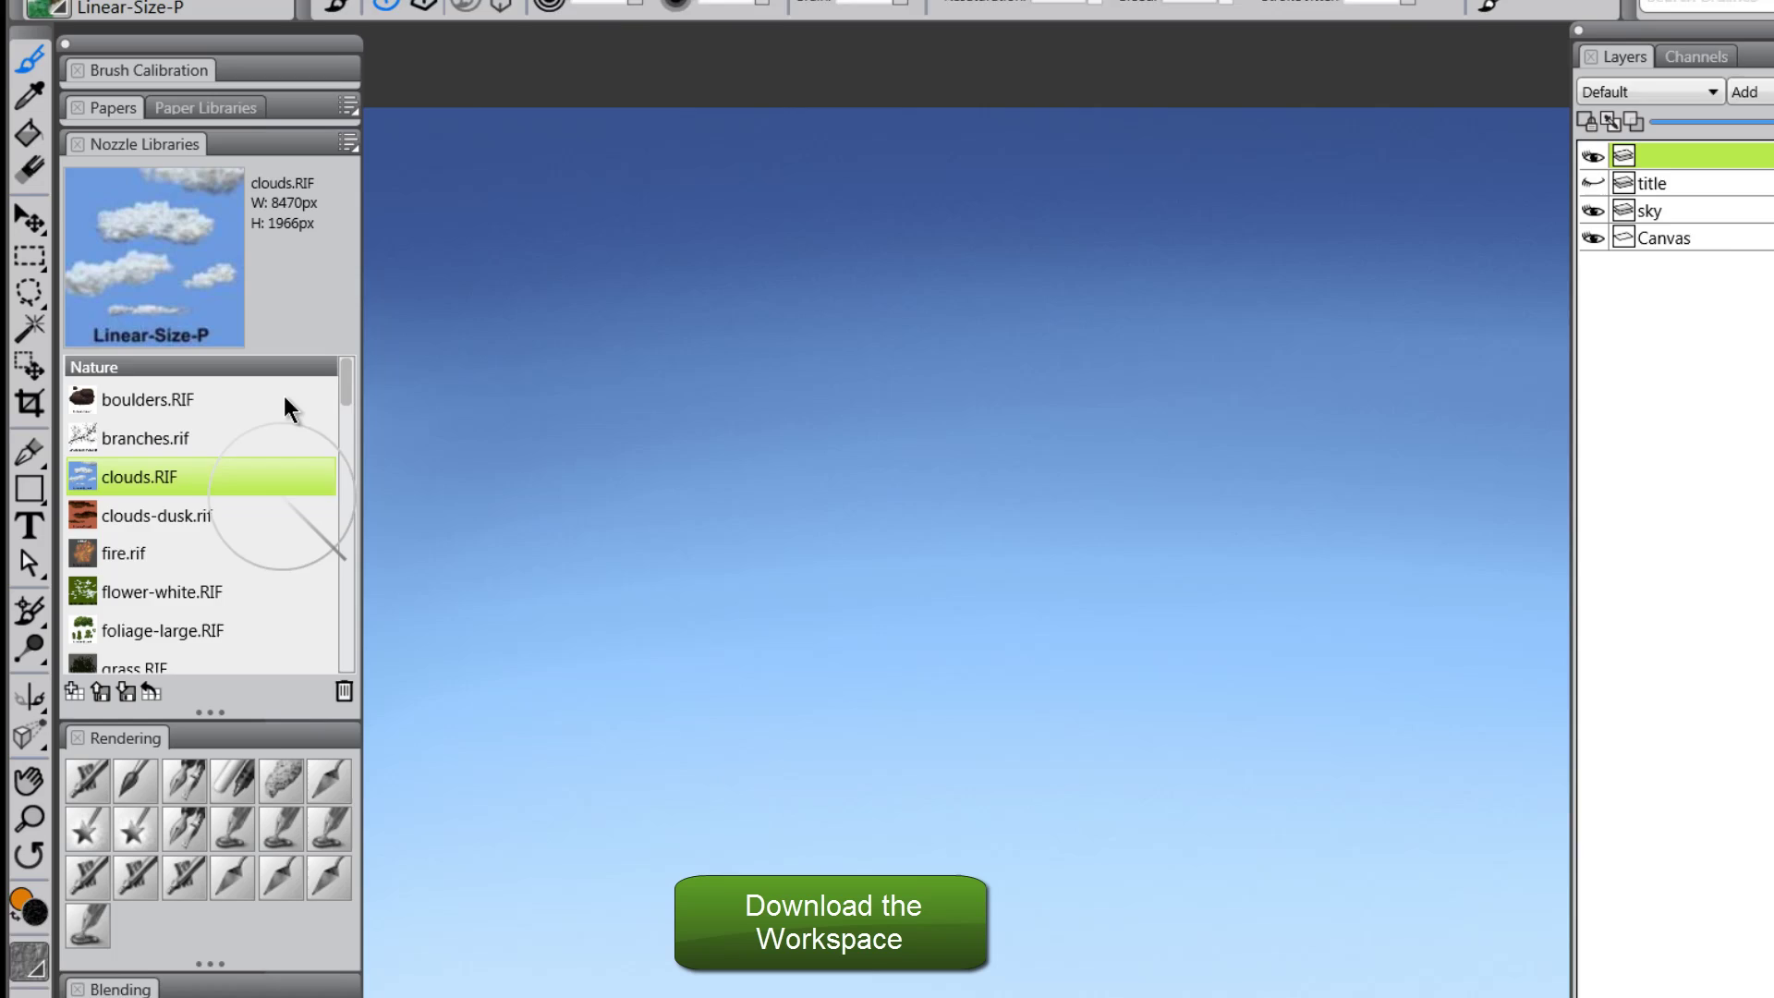
- Load boulders.RIF and spray a test boulder cluster, then undo it
click(148, 397)
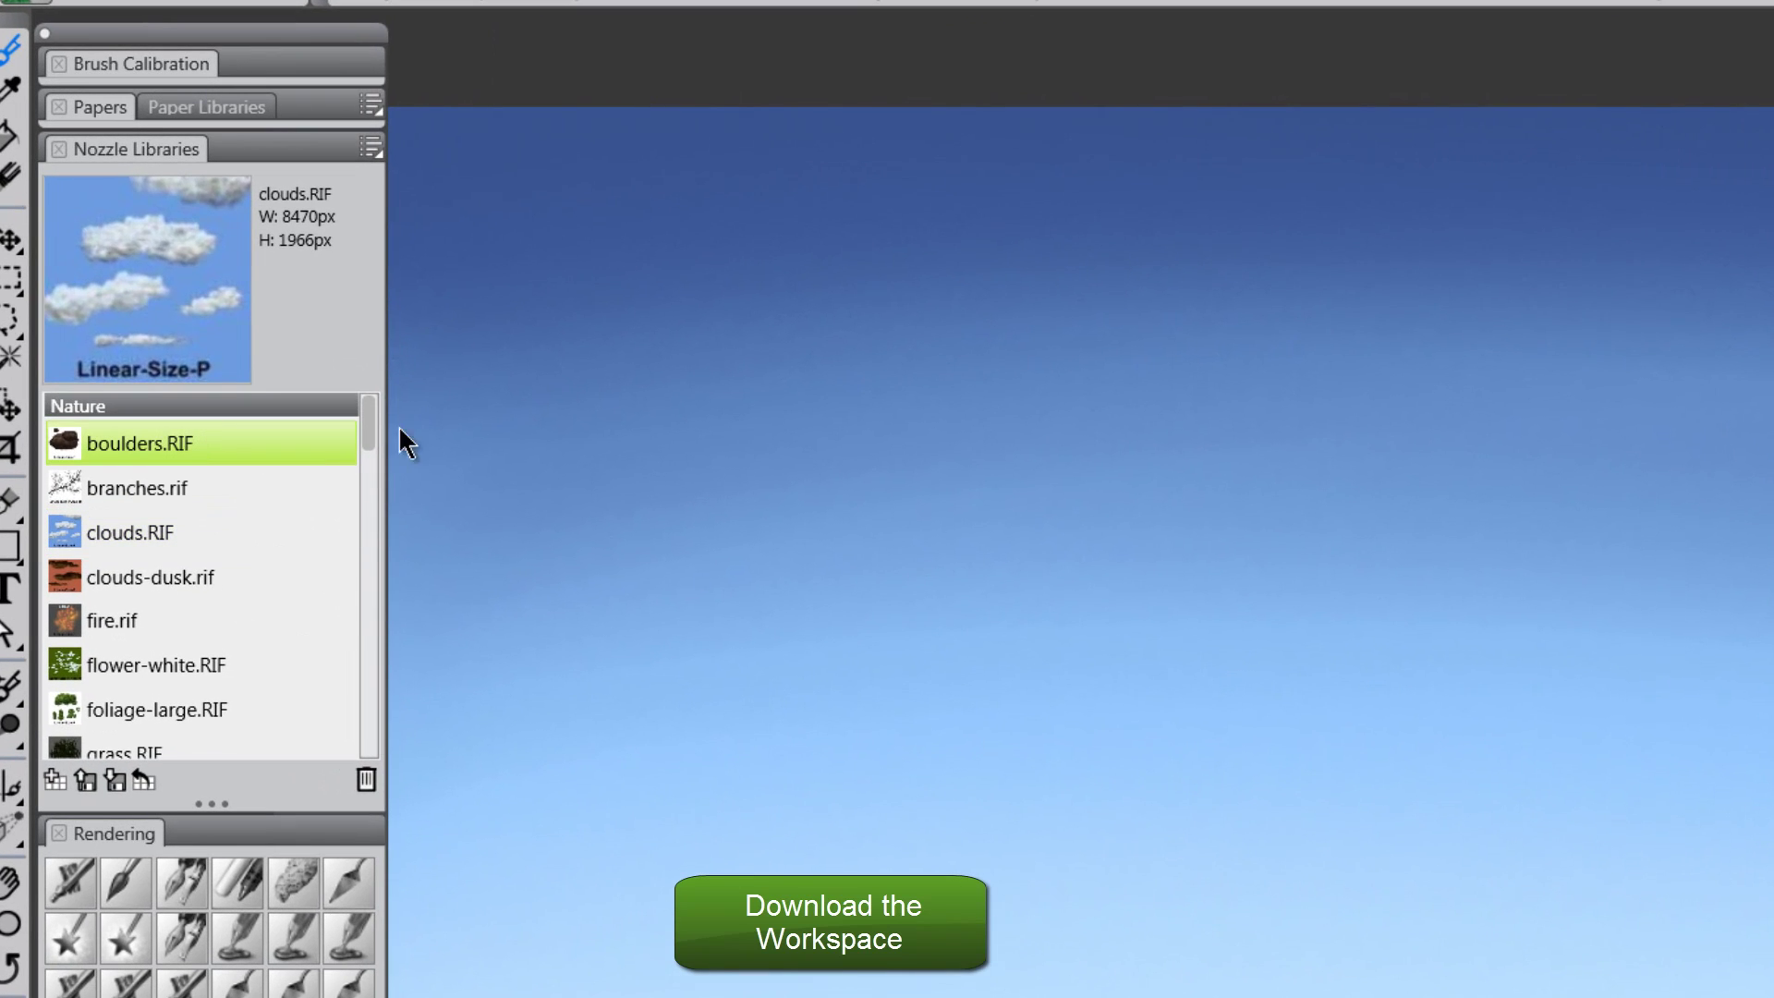
click(974, 606)
mouse_move(1100, 682)
mouse_down()
mouse_move(1189, 721)
mouse_move(1275, 626)
mouse_move(1473, 840)
mouse_move(1200, 843)
mouse_move(918, 804)
mouse_move(1018, 906)
mouse_move(1394, 902)
mouse_move(1453, 819)
mouse_move(1414, 795)
mouse_up()
key(ctrl+z)
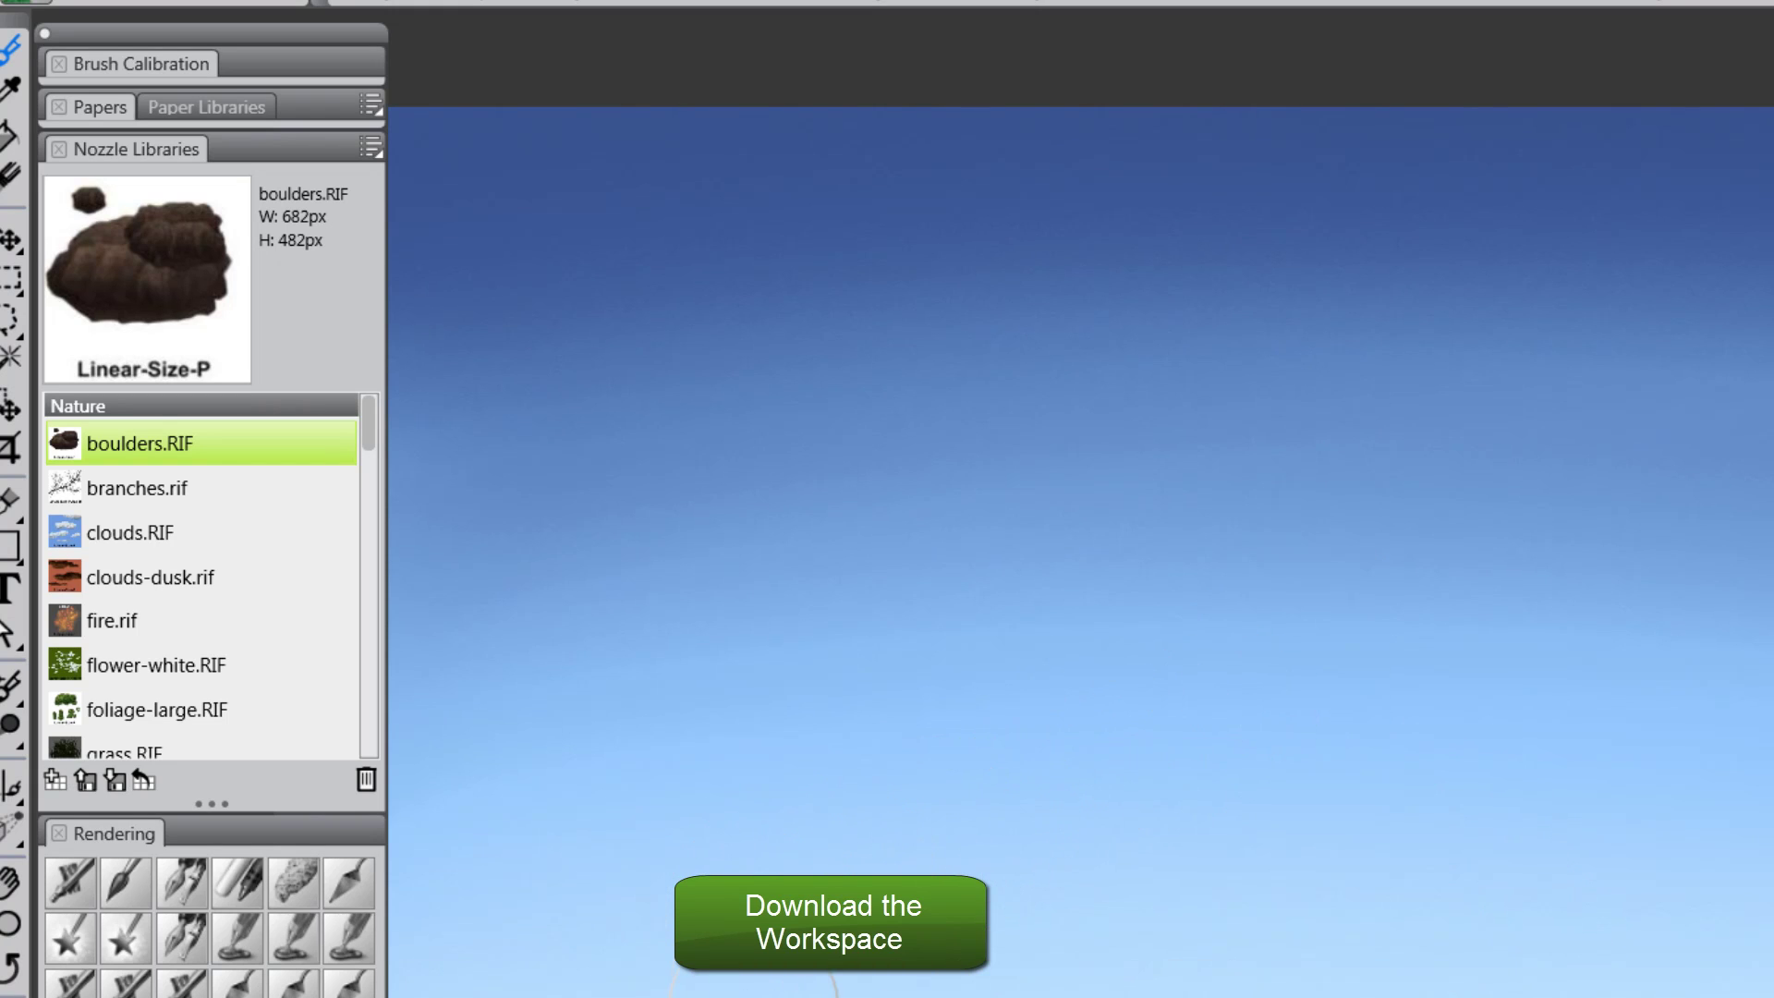
- Paint four tall boulder columns up from the bottom, then undo them
drag(767, 993, 771, 226)
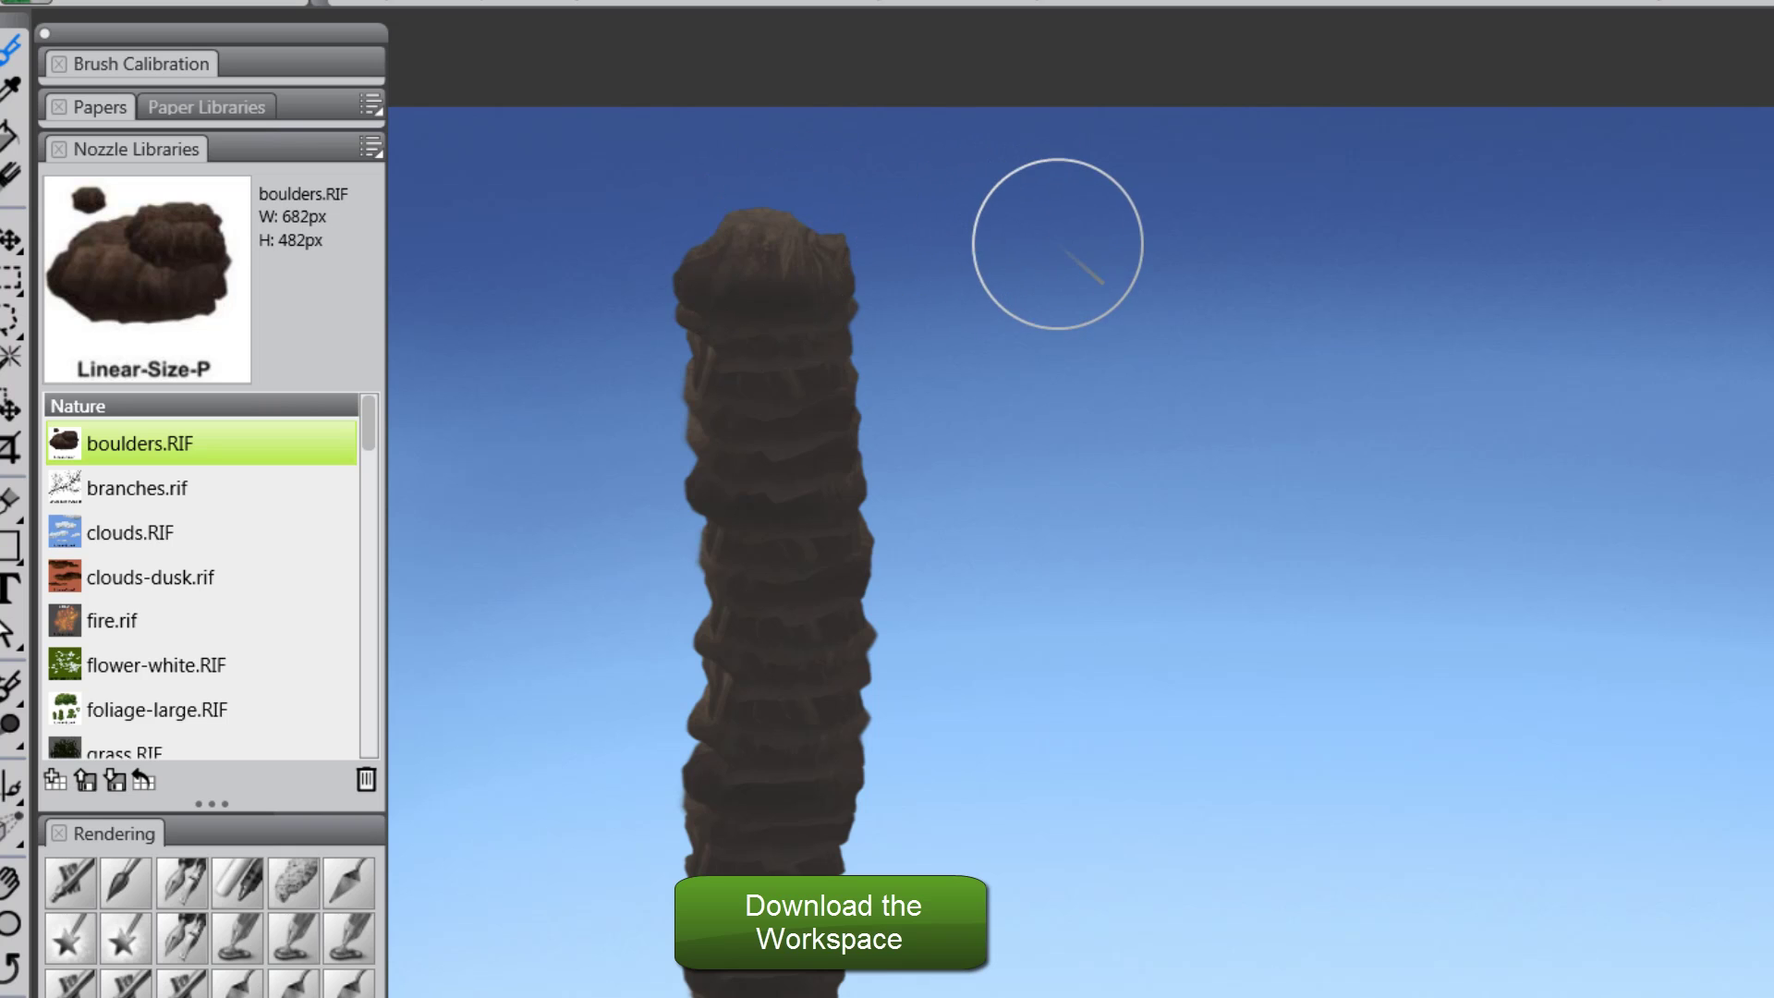
drag(1053, 242, 1062, 993)
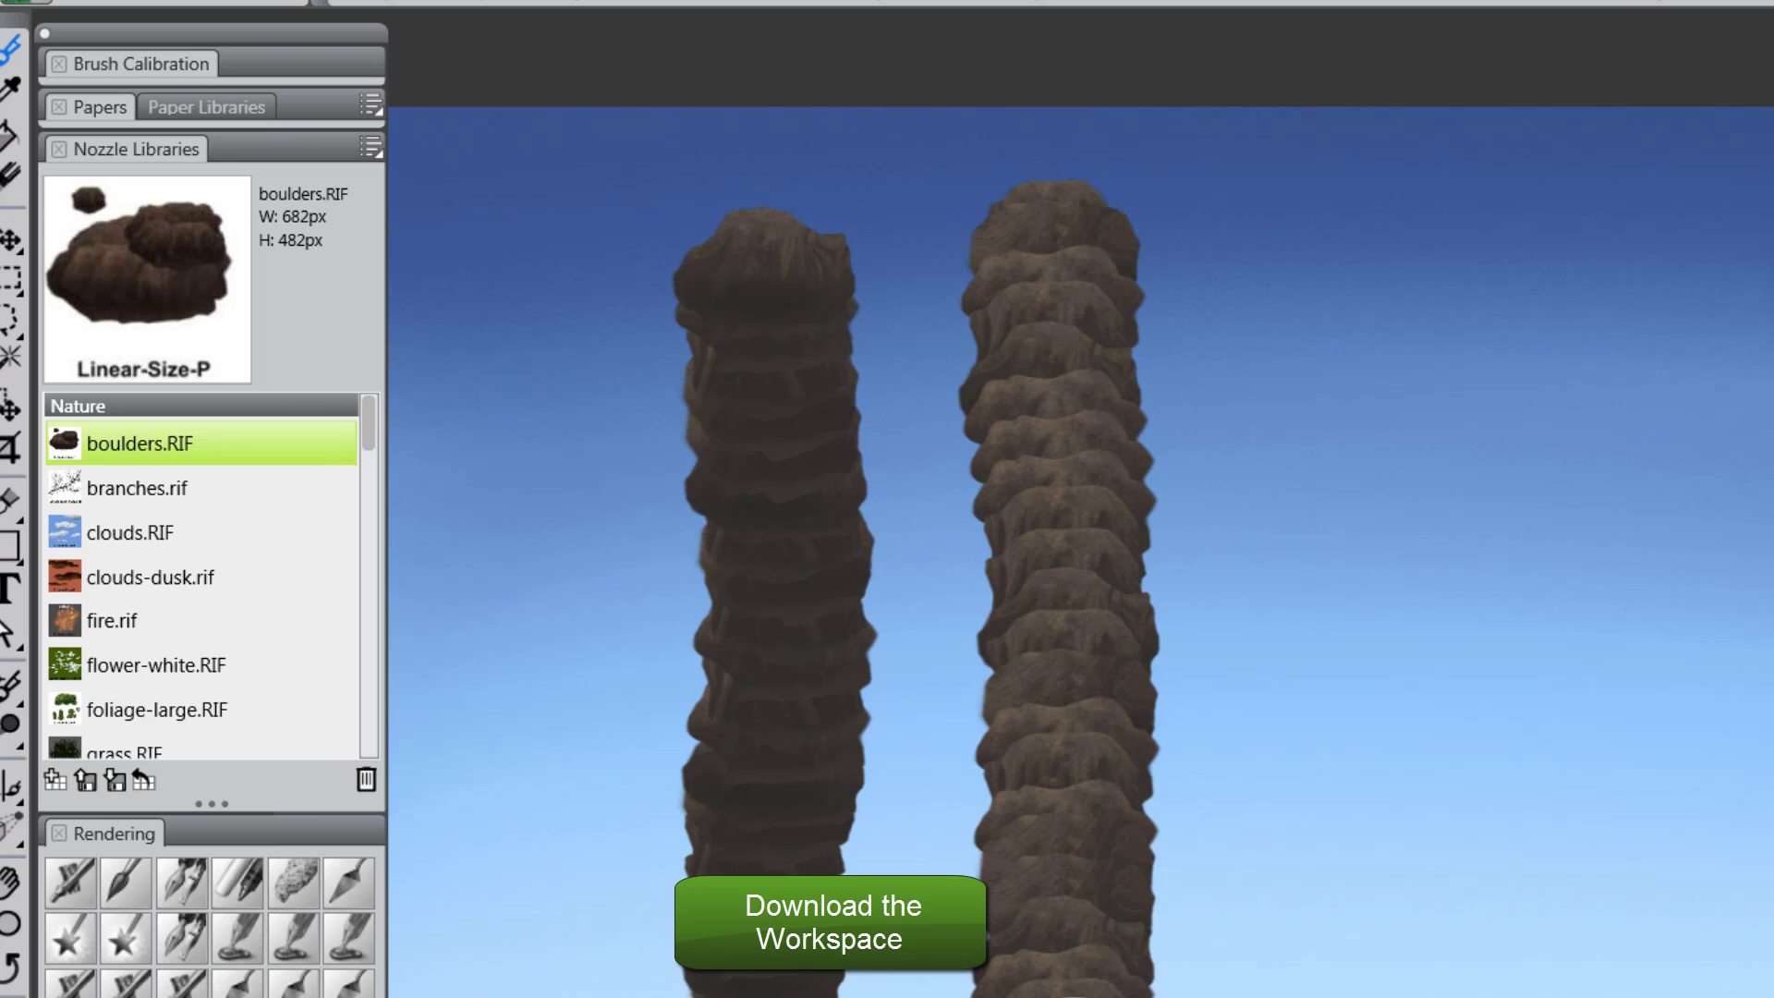
mouse_move(1293, 993)
mouse_down()
mouse_move(1334, 368)
mouse_move(1505, 982)
mouse_move(1623, 428)
mouse_move(1737, 994)
mouse_up()
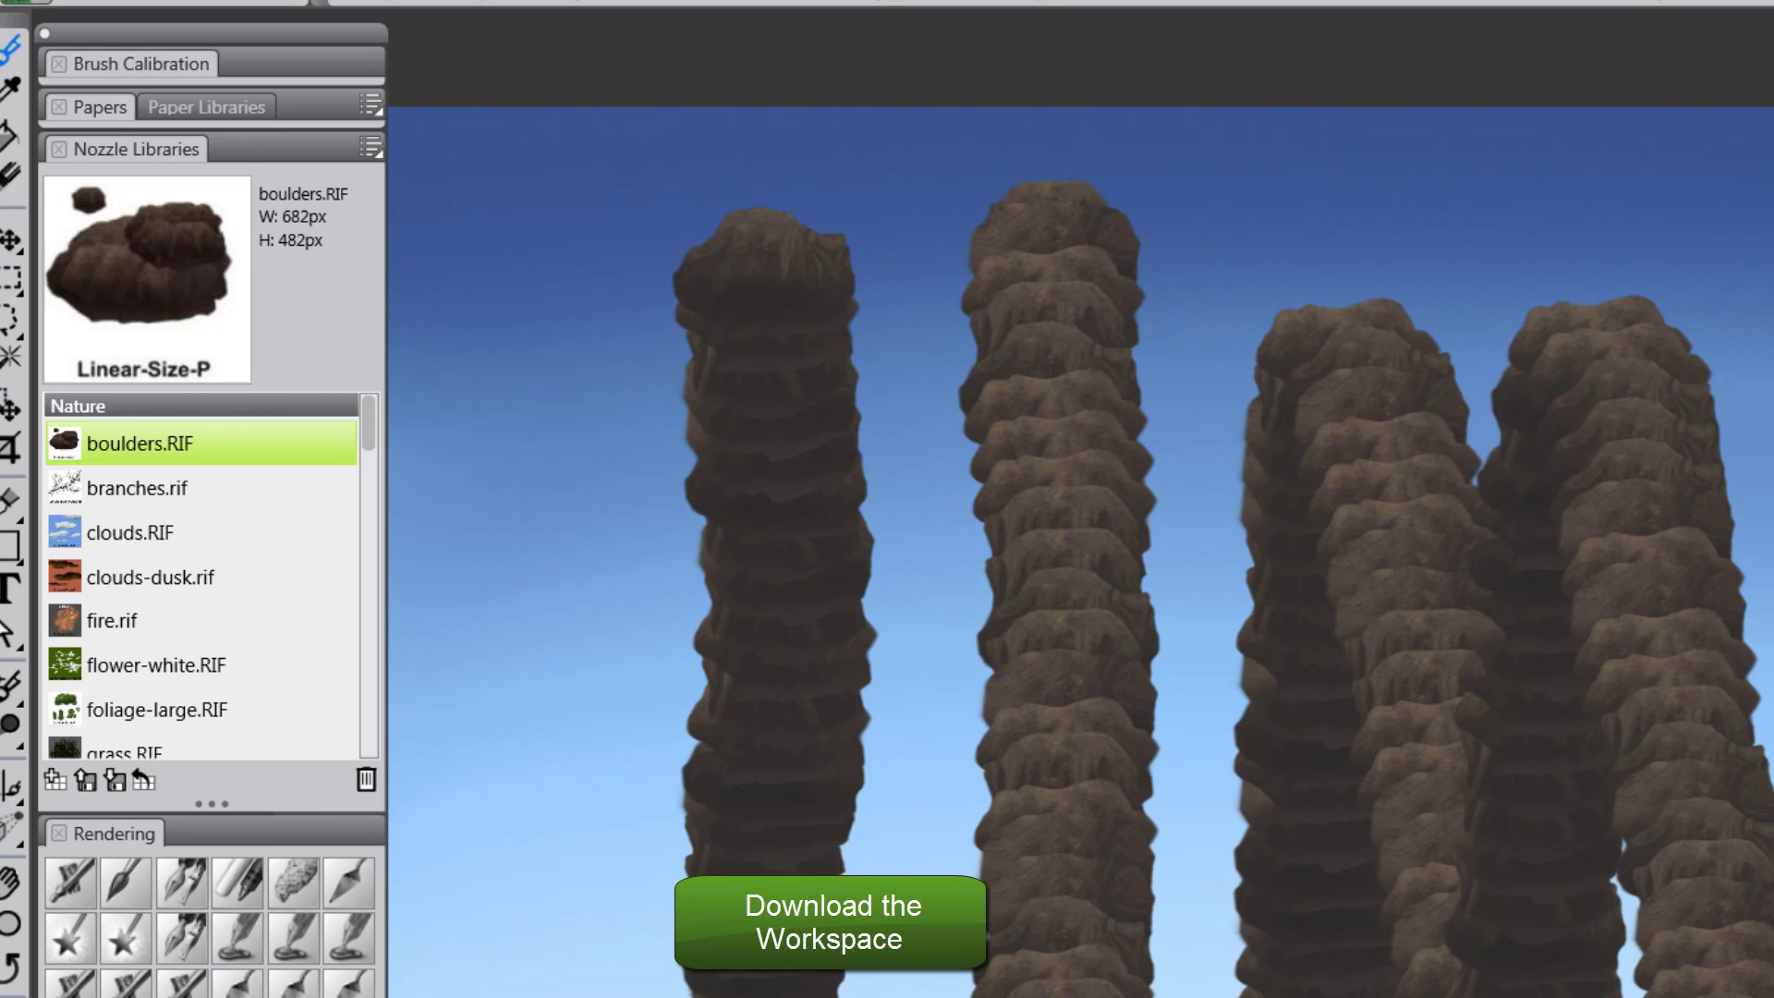
key(ctrl+z)
key(ctrl+z)
key(ctrl+z)
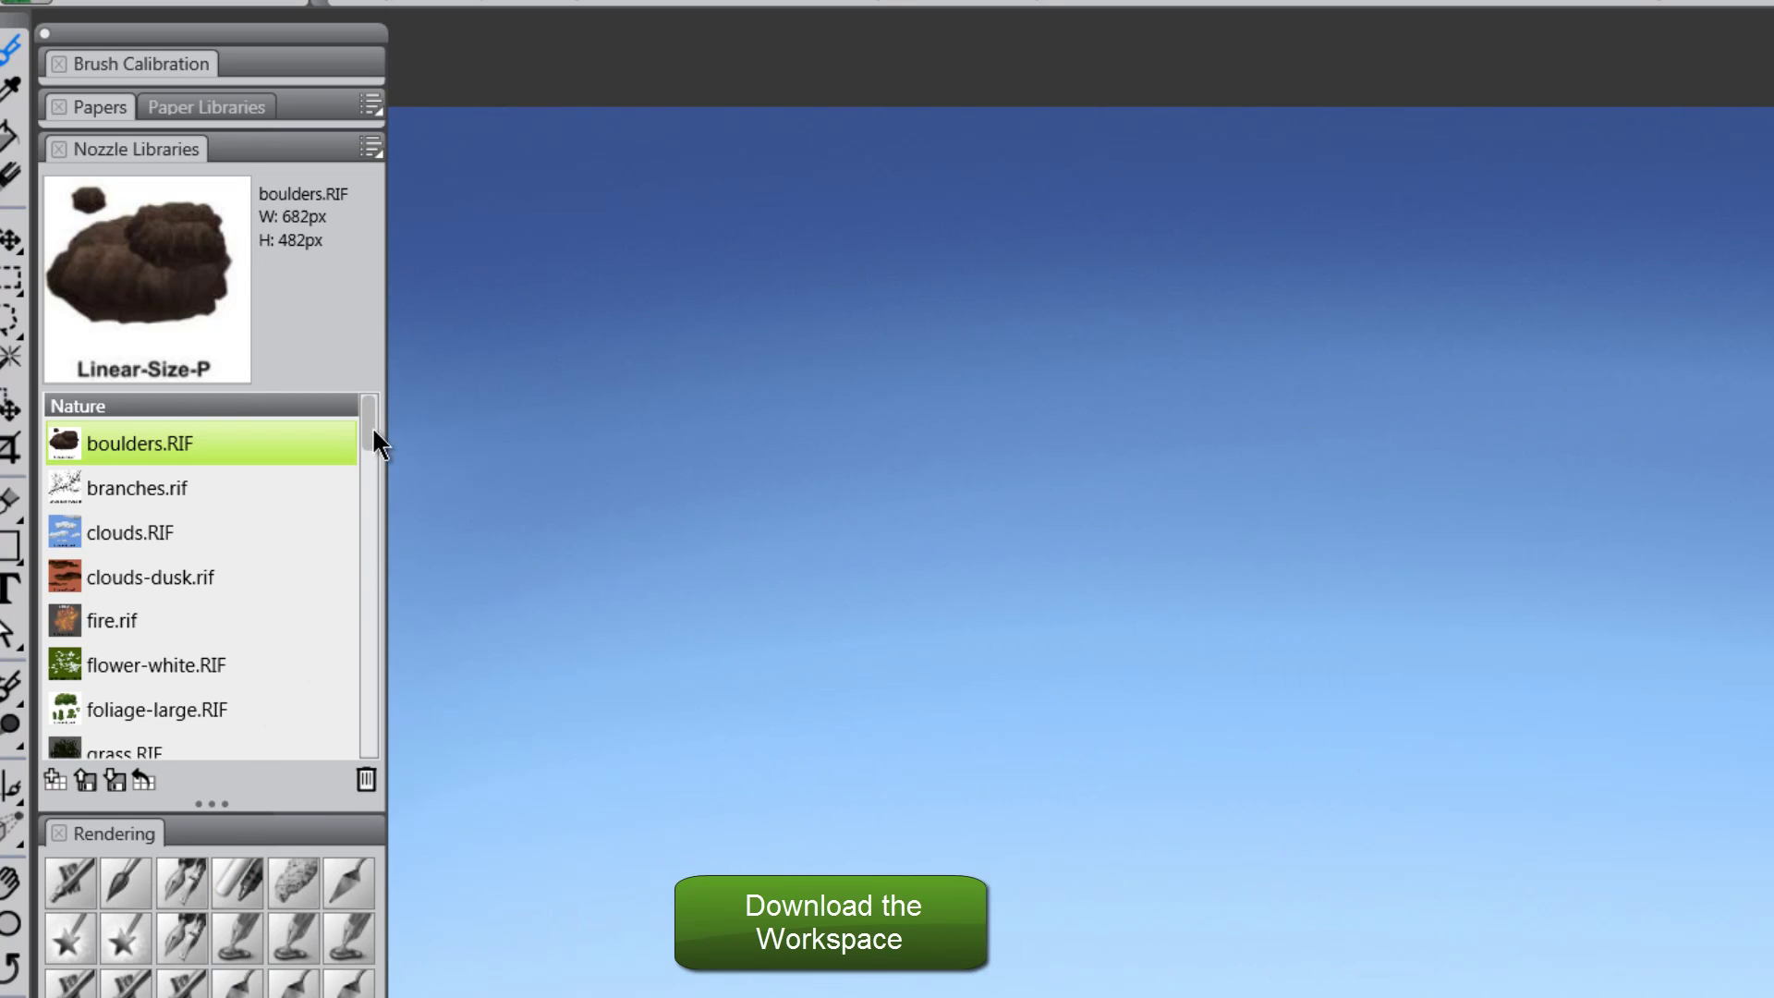
- Load fire.rif, spray fire on a Screen-mode layer, and add Layer 1 beneath it
click(175, 621)
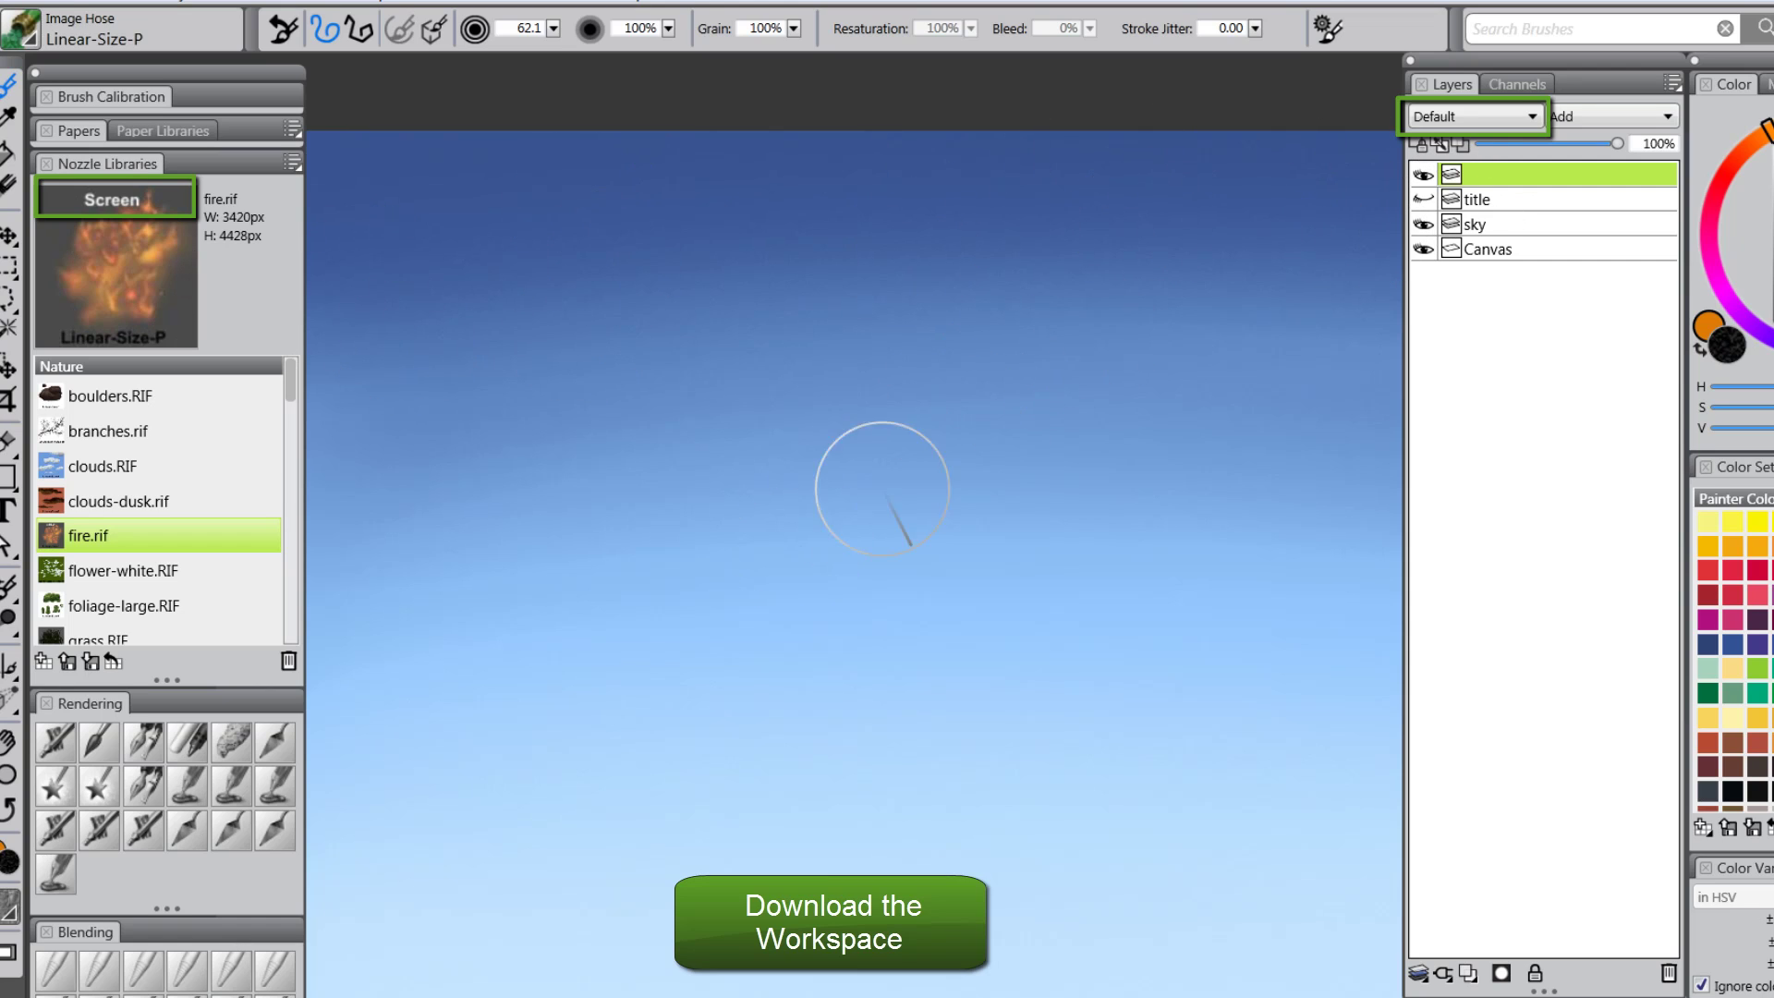
click(1458, 125)
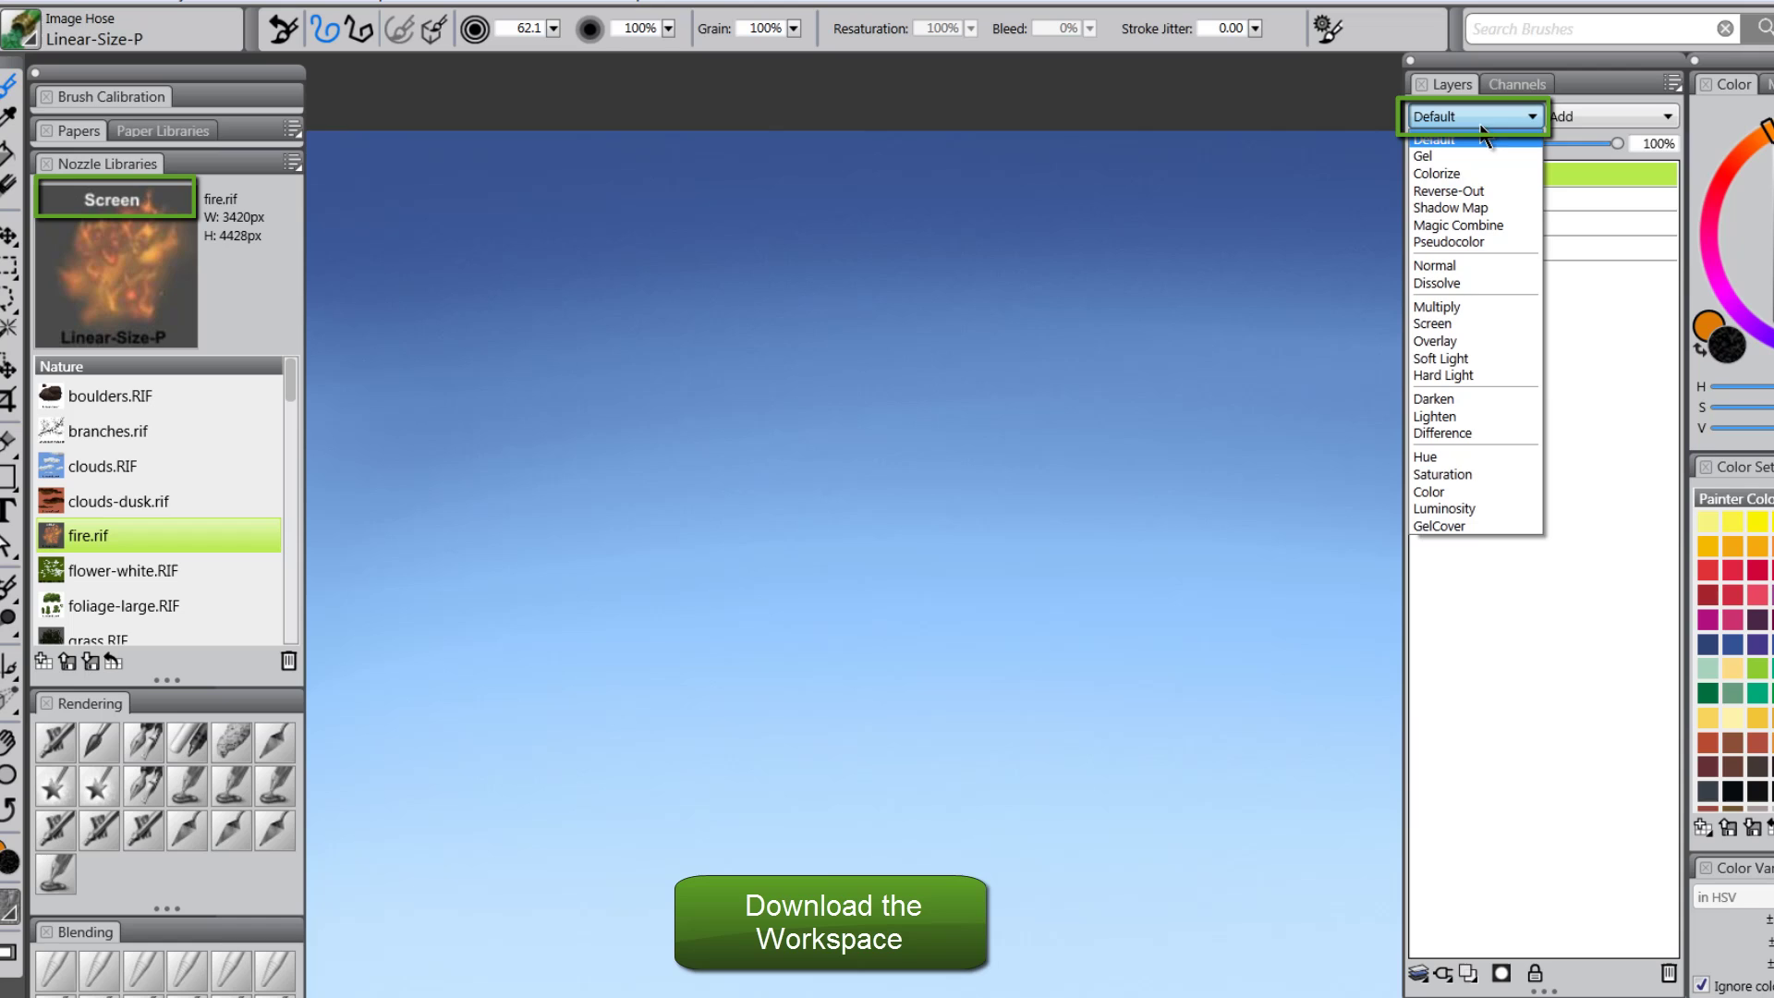
click(1455, 321)
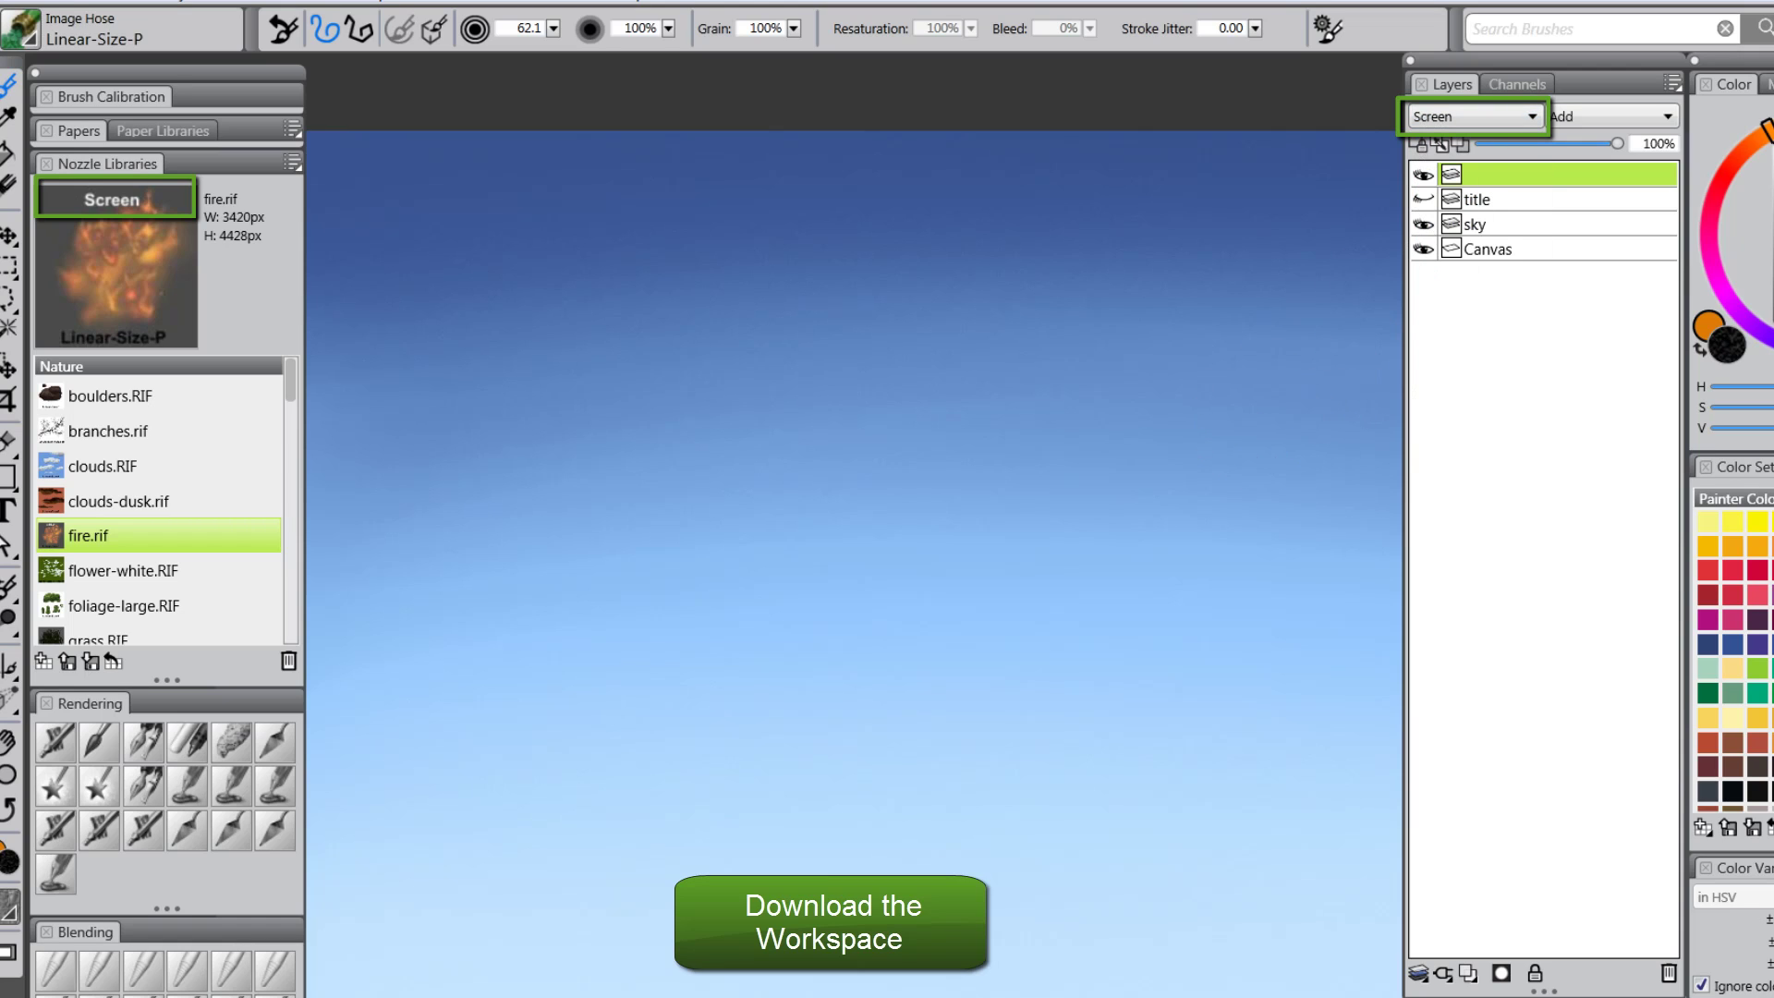
mouse_move(807, 467)
mouse_down()
mouse_move(896, 384)
mouse_move(886, 482)
mouse_move(961, 295)
mouse_move(898, 469)
mouse_move(934, 501)
mouse_move(1056, 439)
mouse_up()
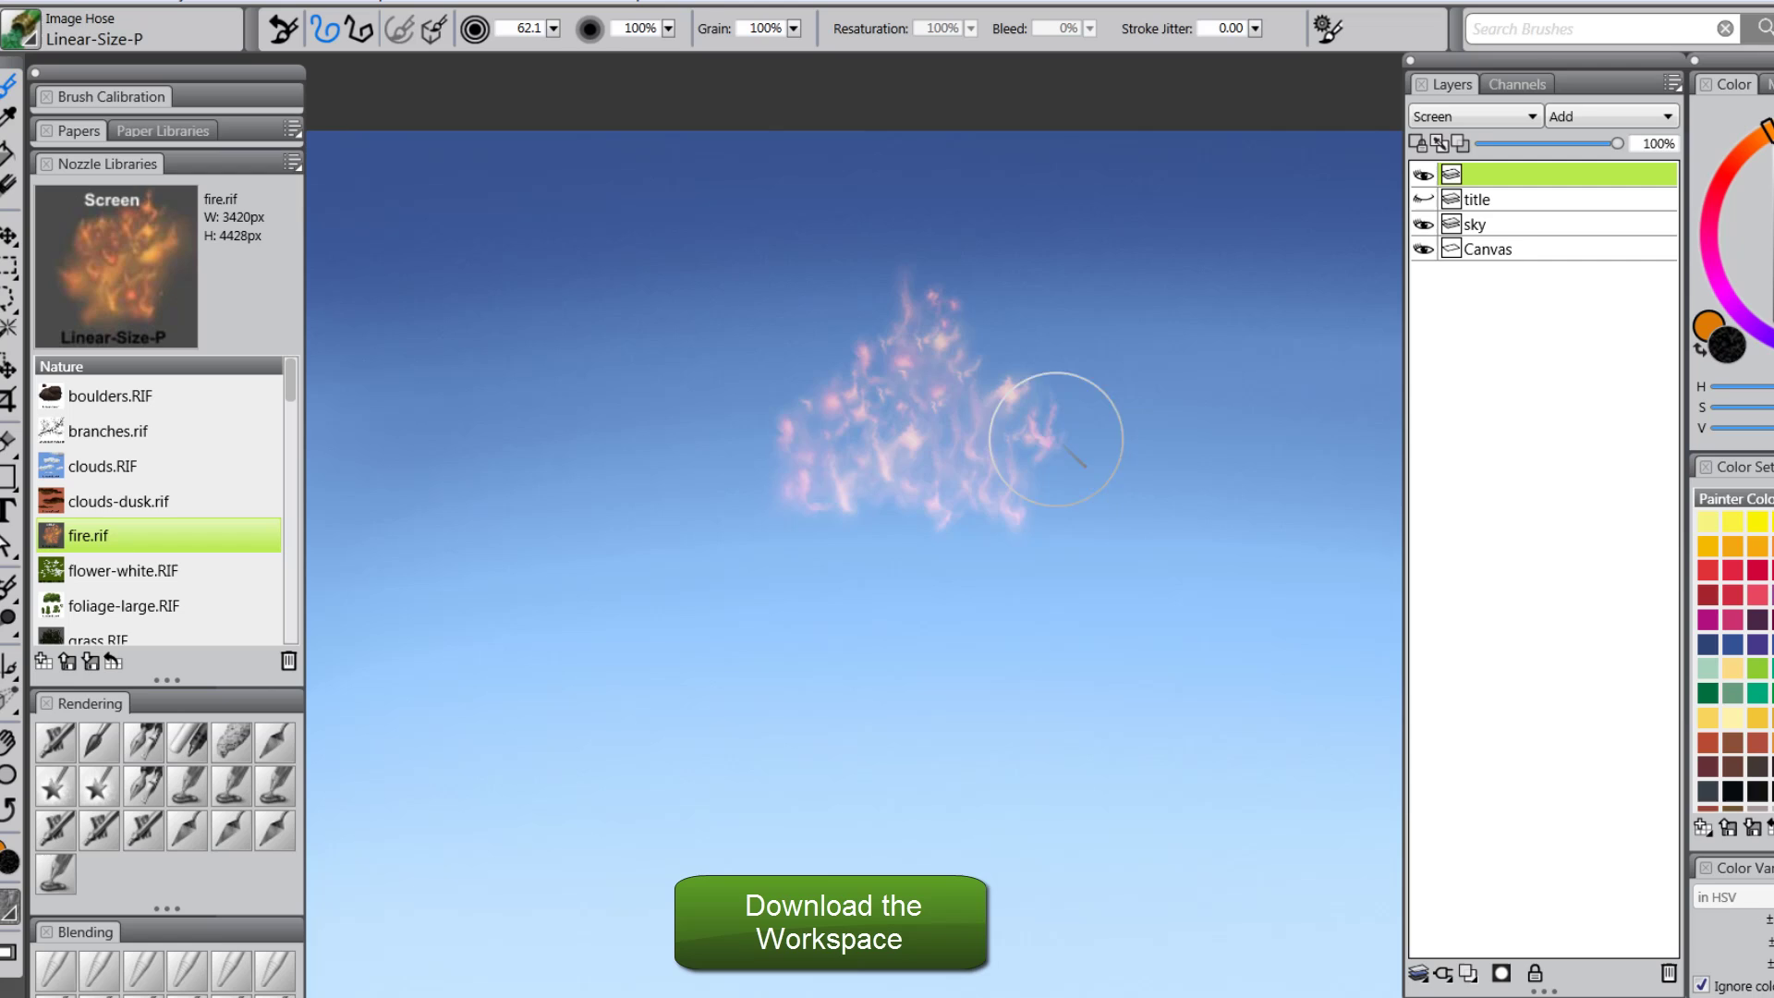
click(1469, 974)
drag(1507, 181, 1508, 222)
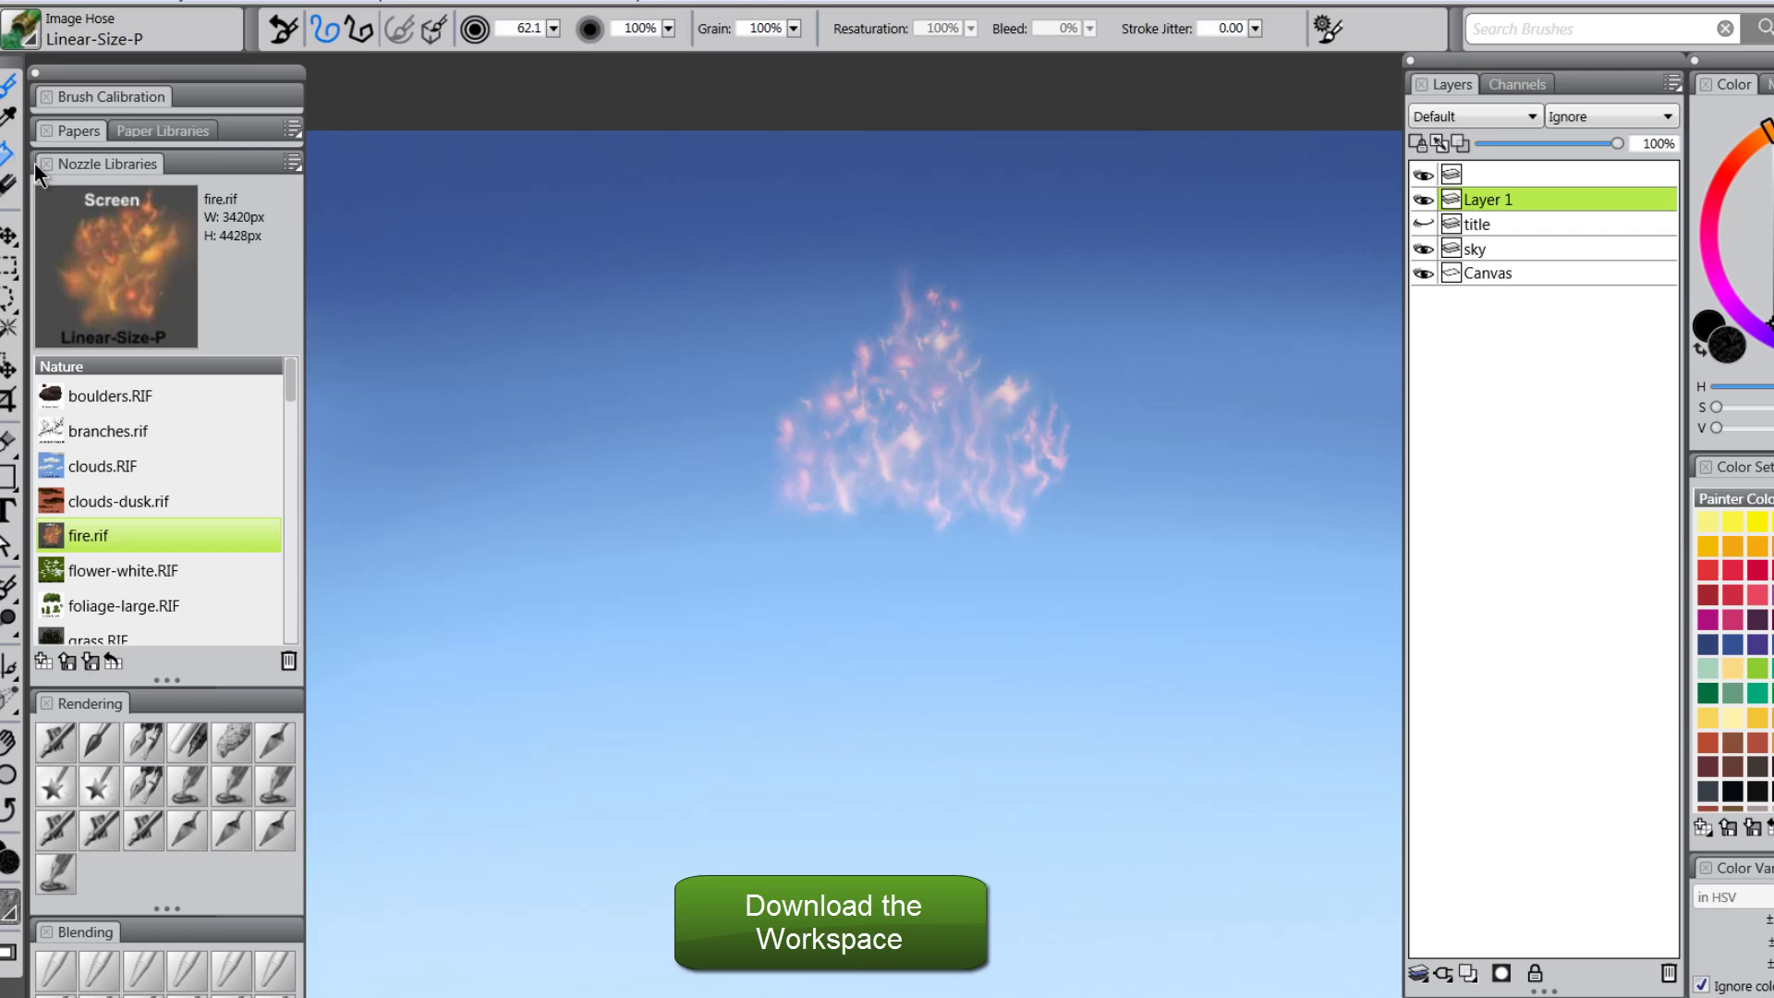
- Fill Layer 1 dark grey, then extend the fire up and right on the fire layer
key(k)
click(912, 632)
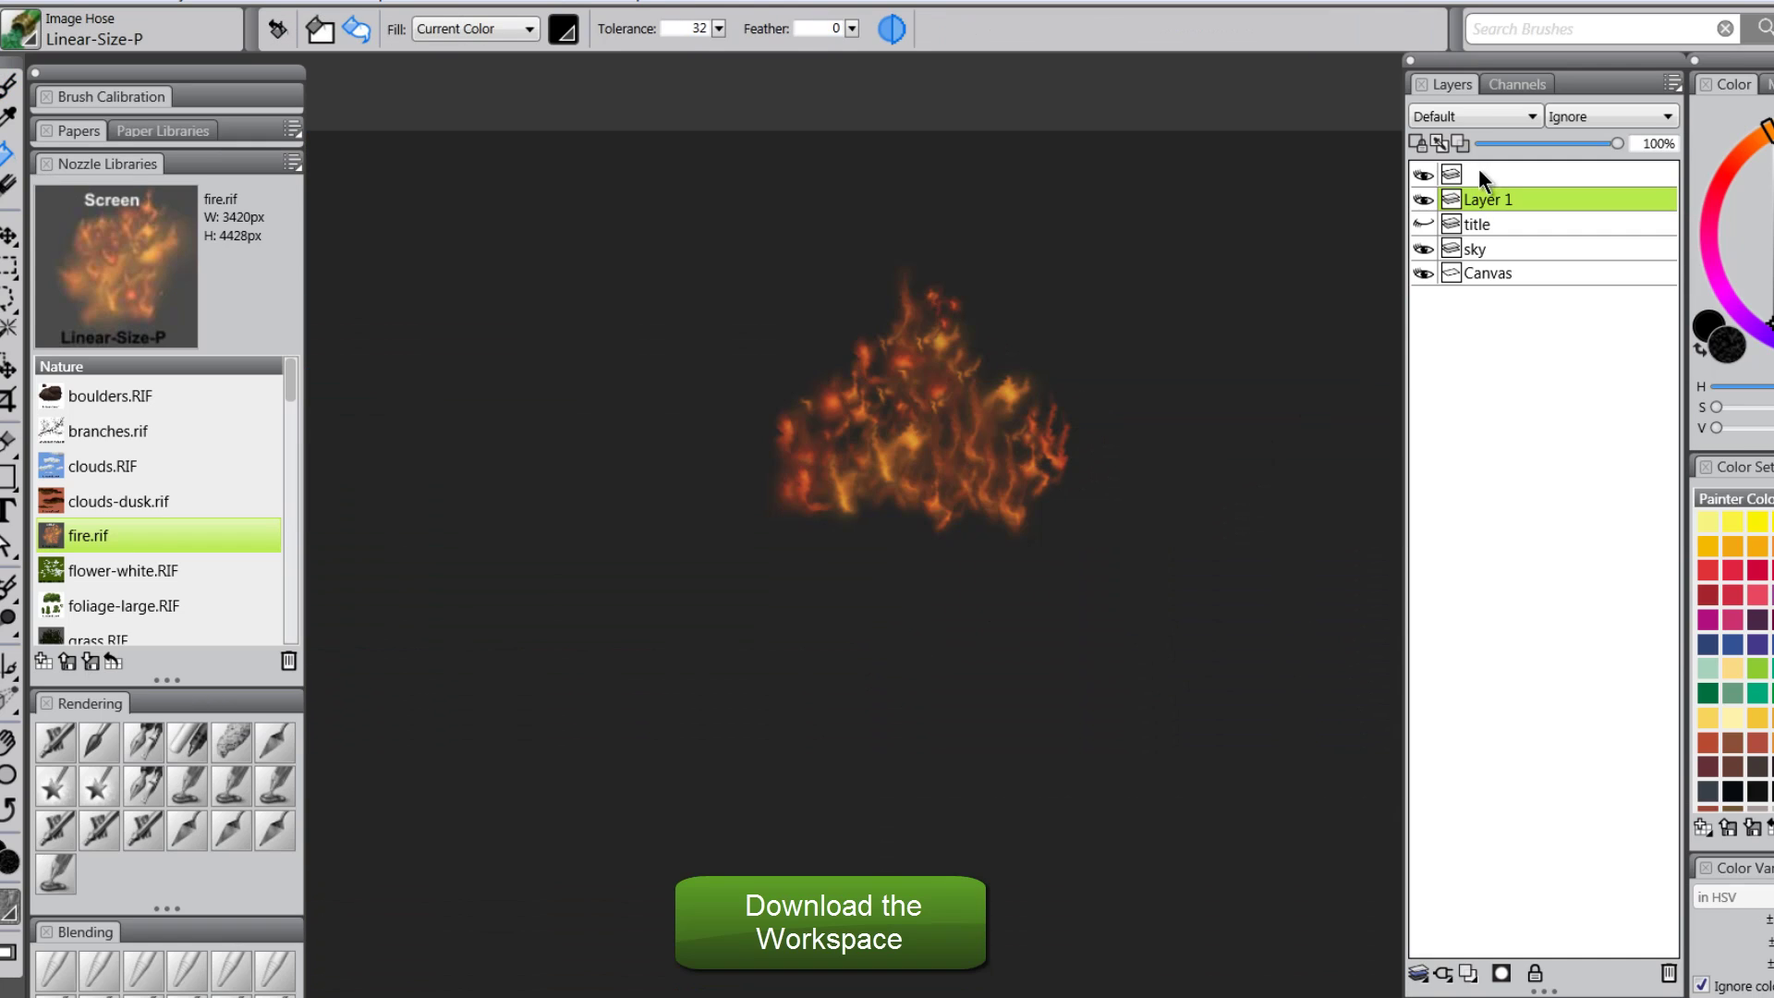
click(1478, 173)
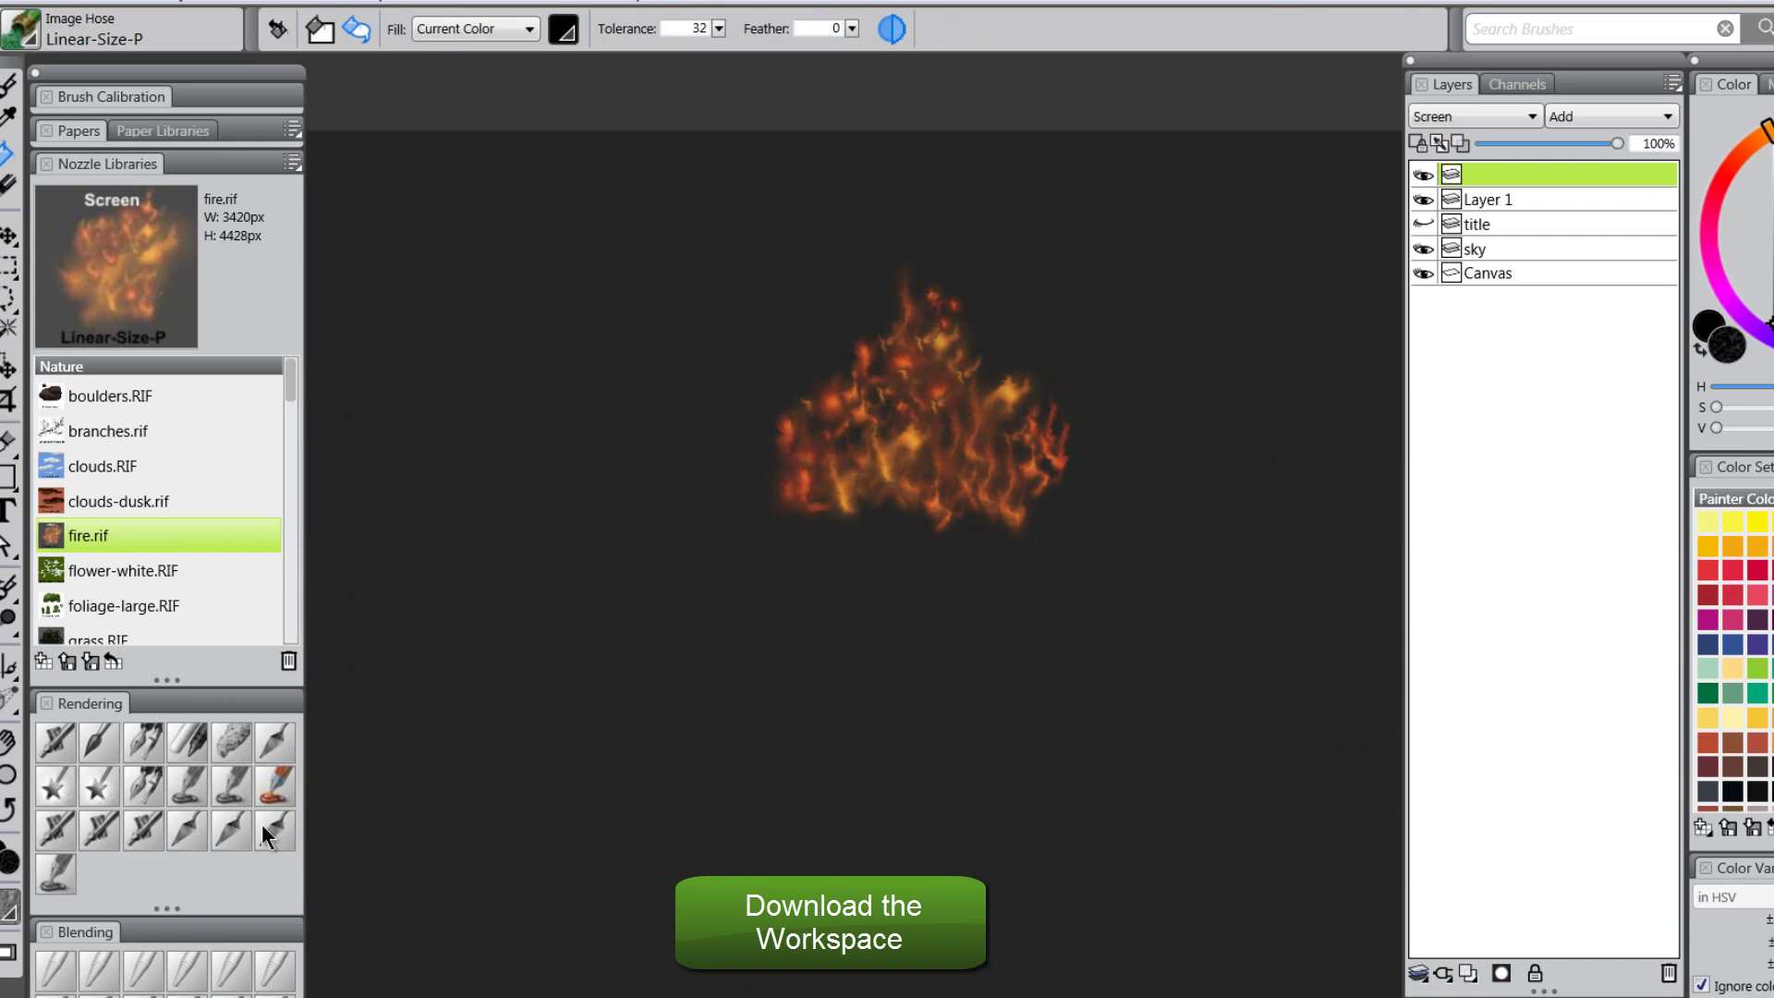
key(b)
mouse_move(1057, 357)
mouse_down()
mouse_move(1026, 402)
mouse_move(1060, 371)
mouse_move(1095, 375)
mouse_move(1142, 271)
mouse_move(1056, 469)
mouse_move(1144, 428)
mouse_move(1148, 443)
mouse_move(1208, 287)
mouse_move(1139, 488)
mouse_move(1189, 514)
mouse_move(1263, 437)
mouse_move(1214, 392)
mouse_move(1218, 511)
mouse_move(1107, 491)
mouse_move(950, 547)
mouse_move(902, 482)
mouse_move(812, 478)
mouse_move(832, 327)
mouse_move(721, 544)
mouse_up()
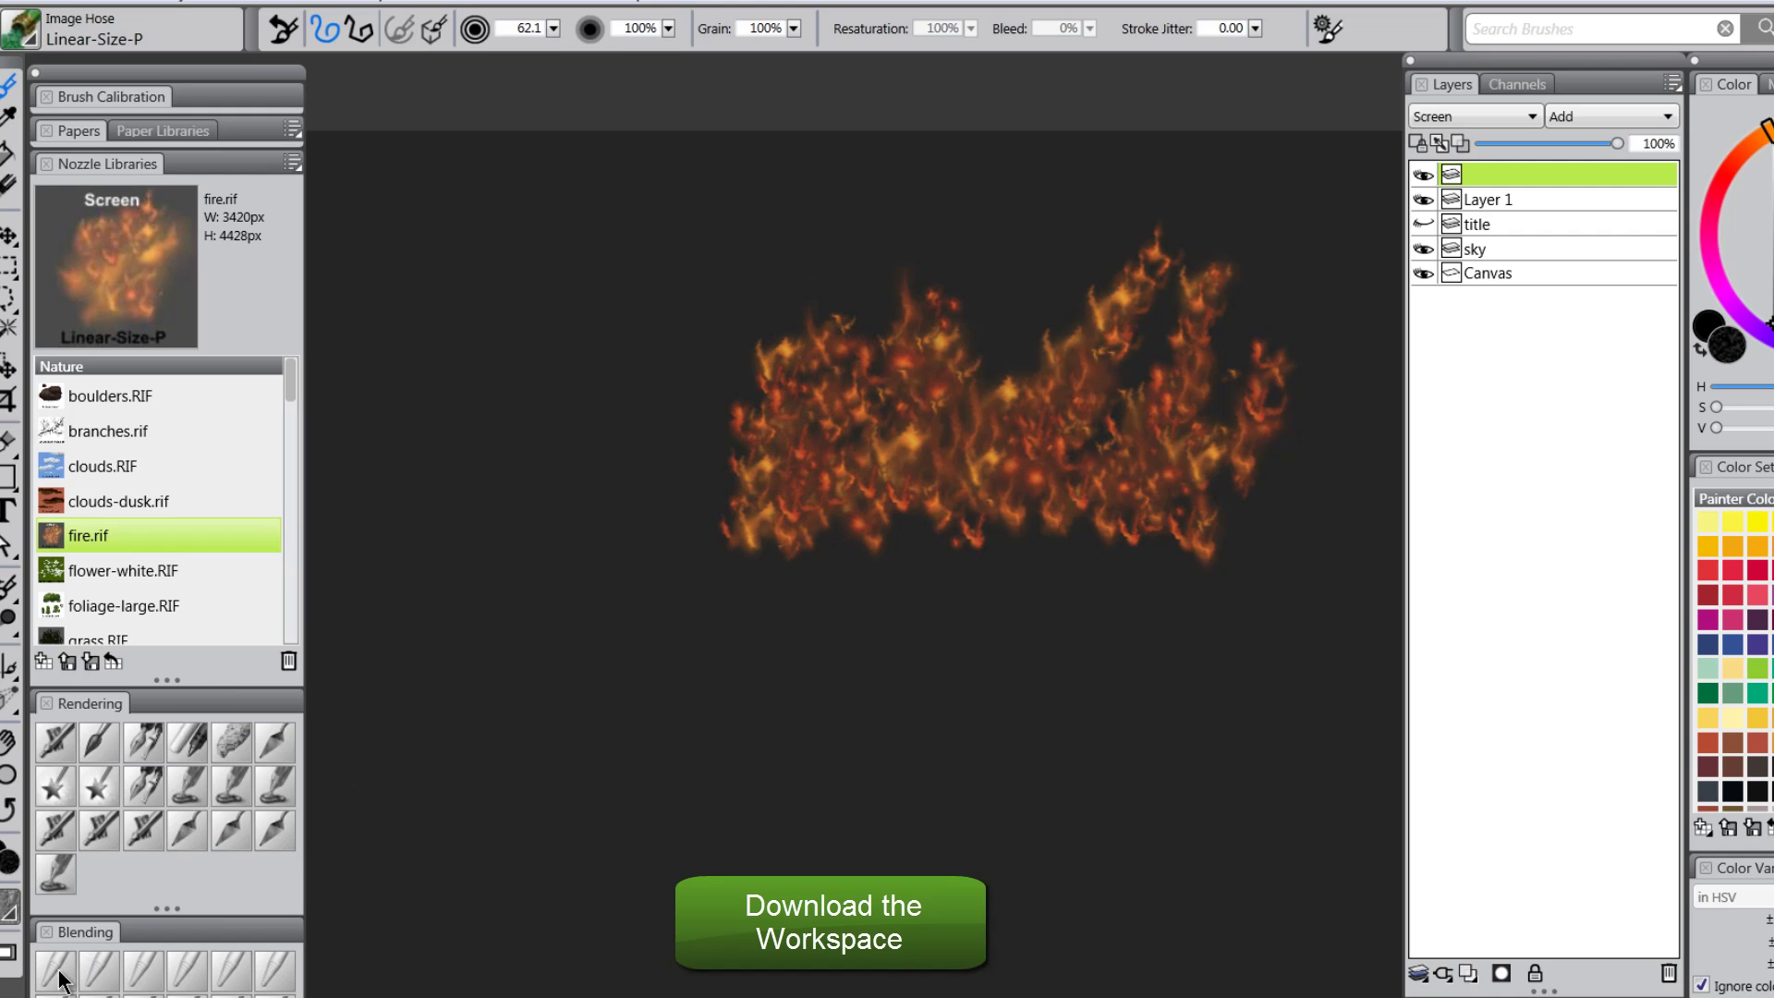
- Choose the Diffuse Blur blender and shrink its size to about 68
click(143, 970)
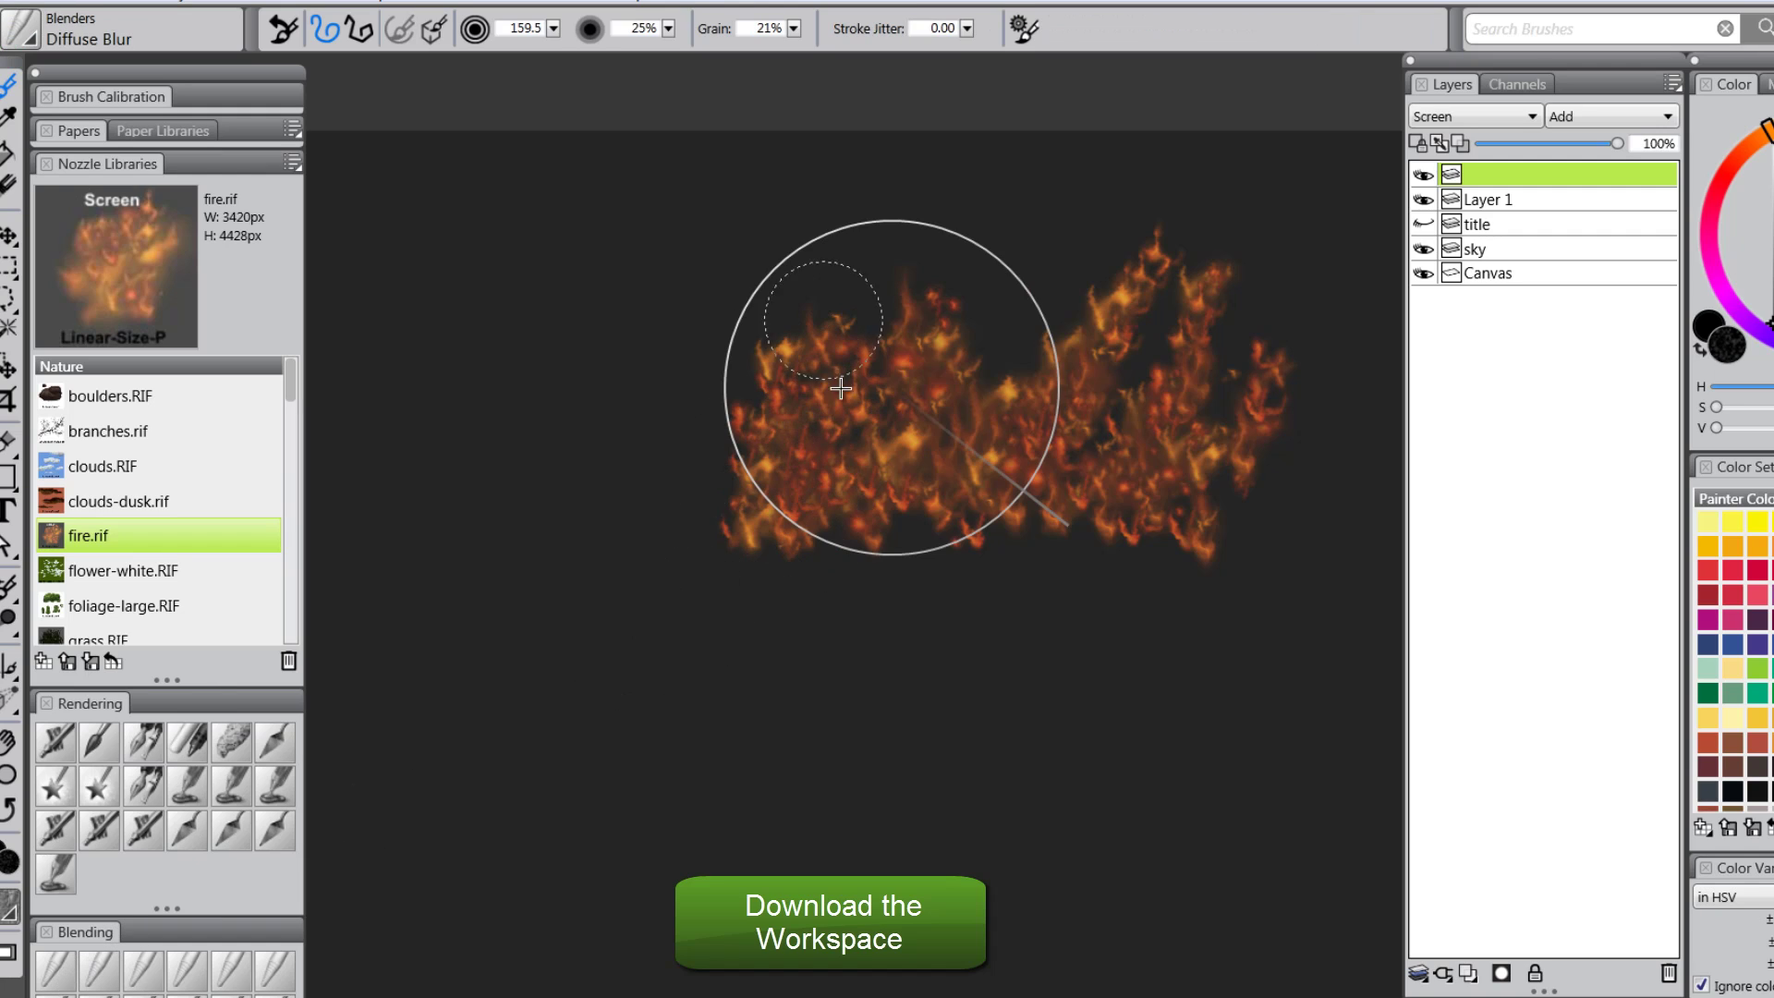
drag(840, 388, 822, 369)
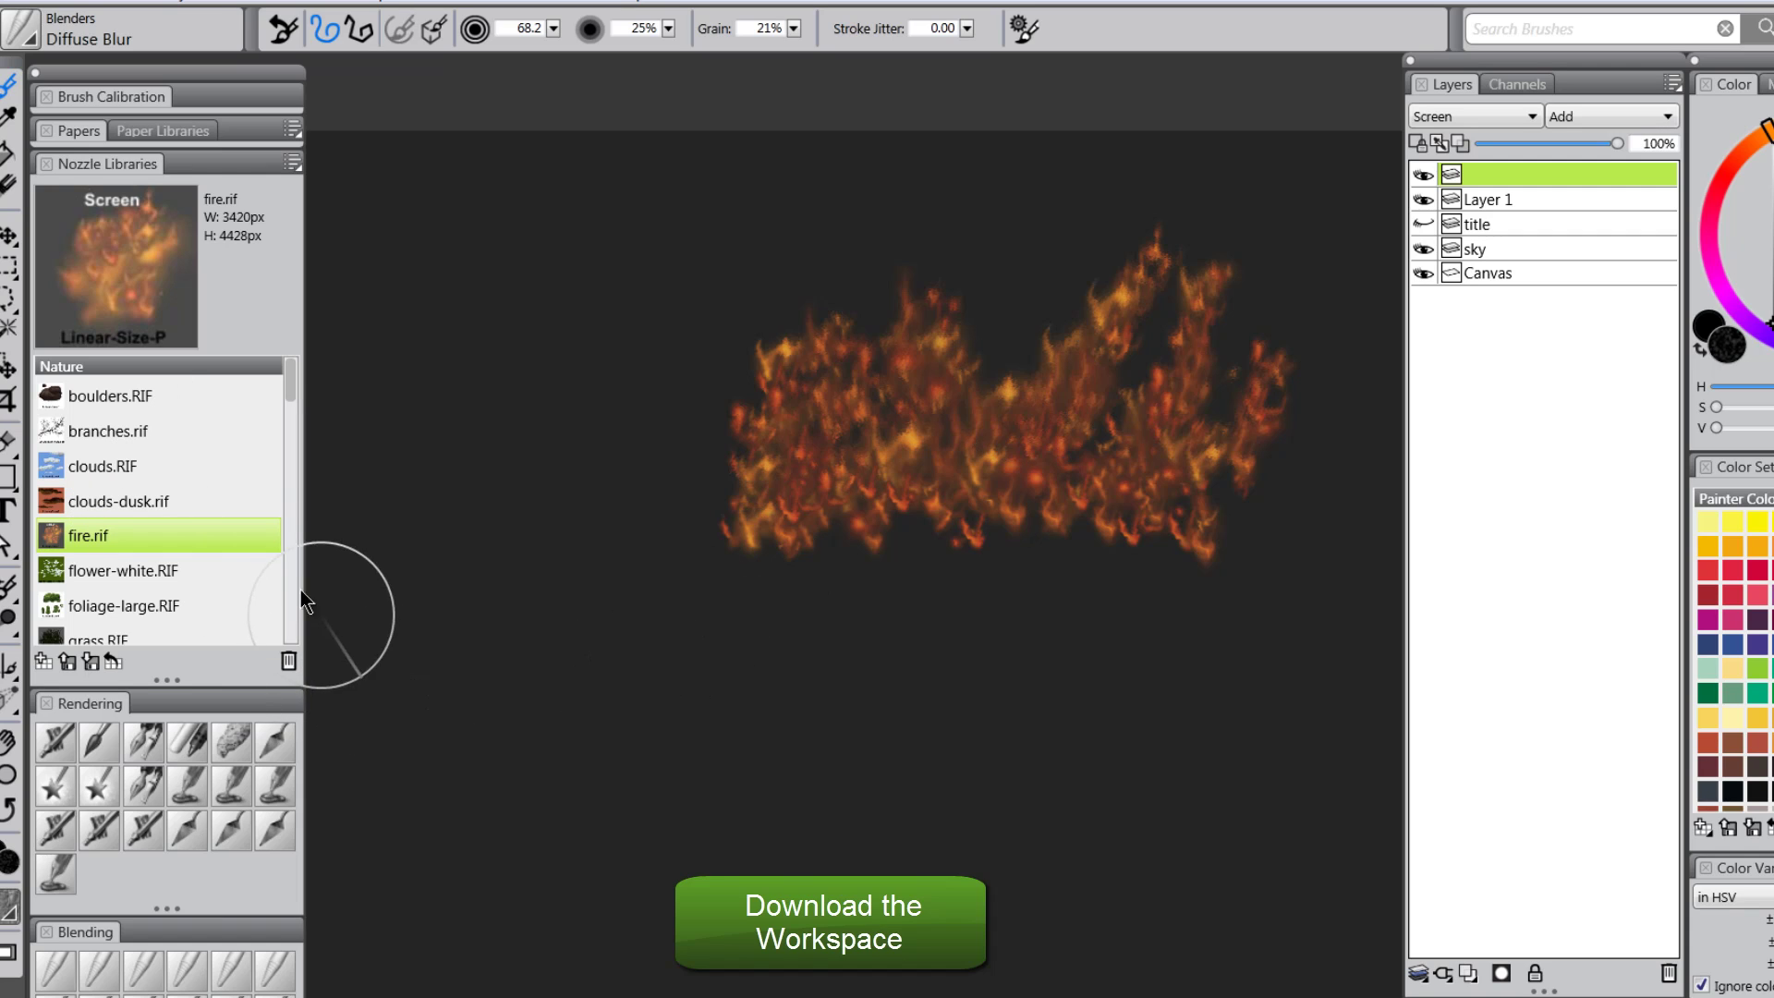
mouse_move(291, 380)
mouse_down()
mouse_move(292, 452)
mouse_move(289, 380)
mouse_up()
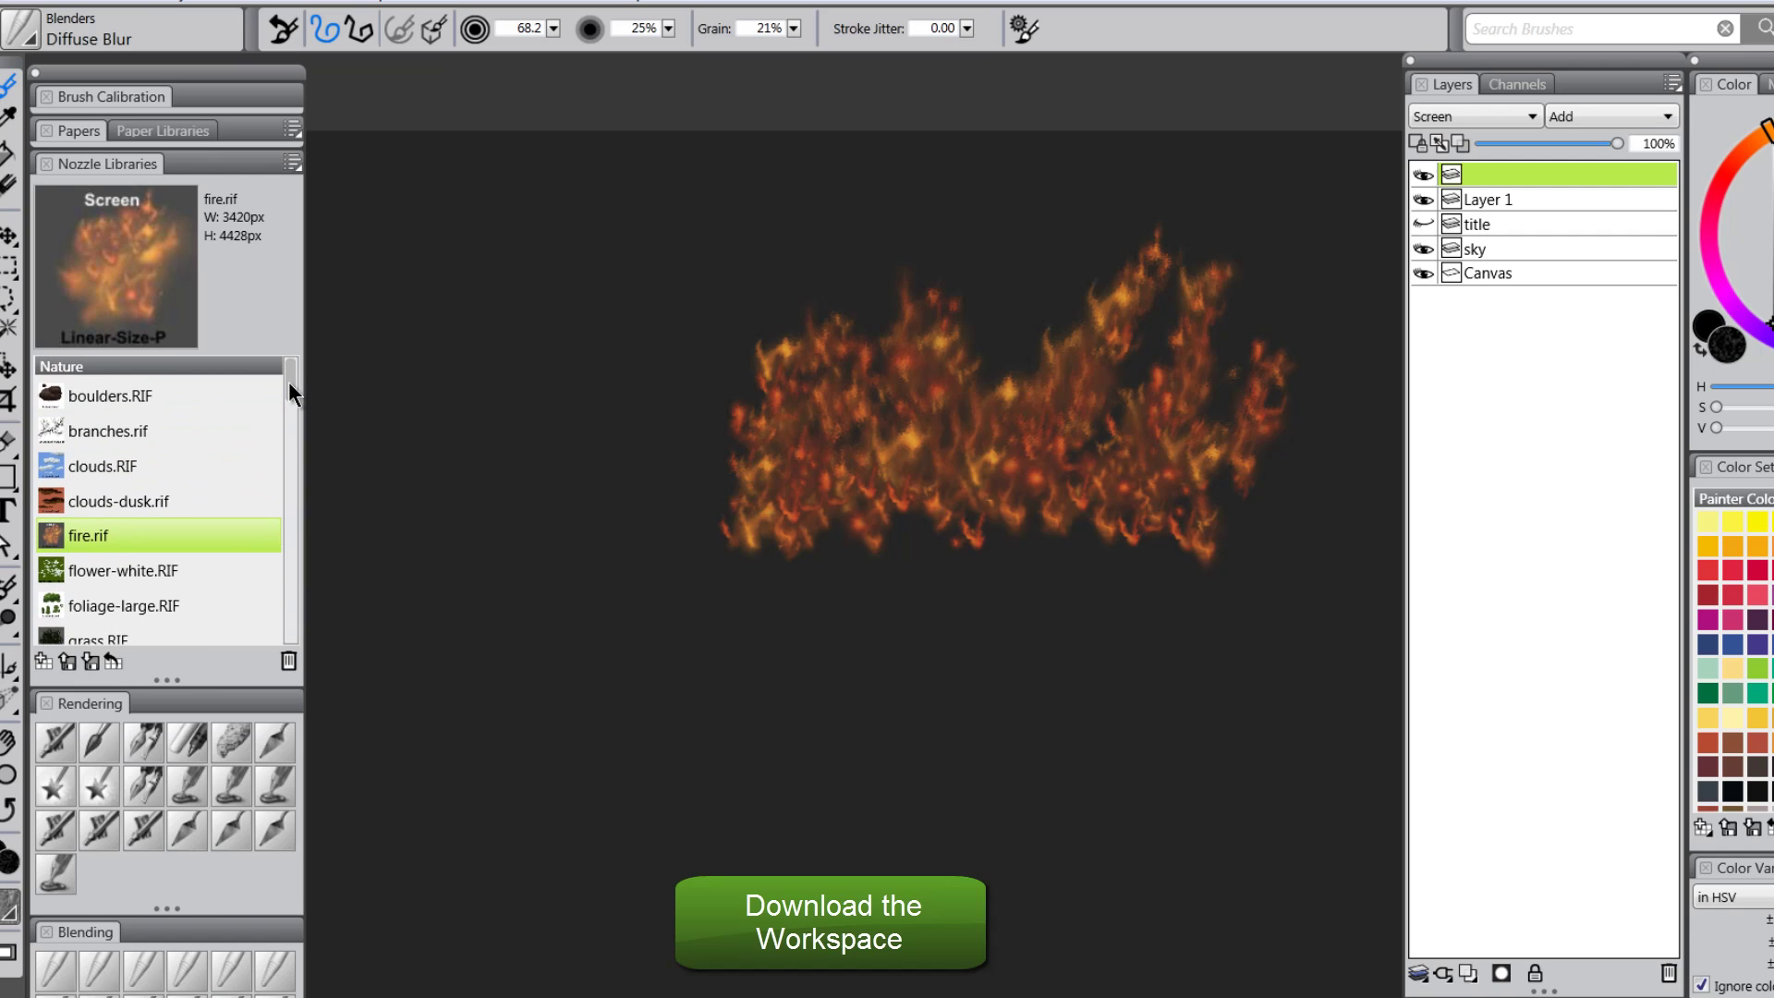
- Load the branches.rif nozzle, adjust the brush size, and paint three branch sprays on the sky
click(129, 441)
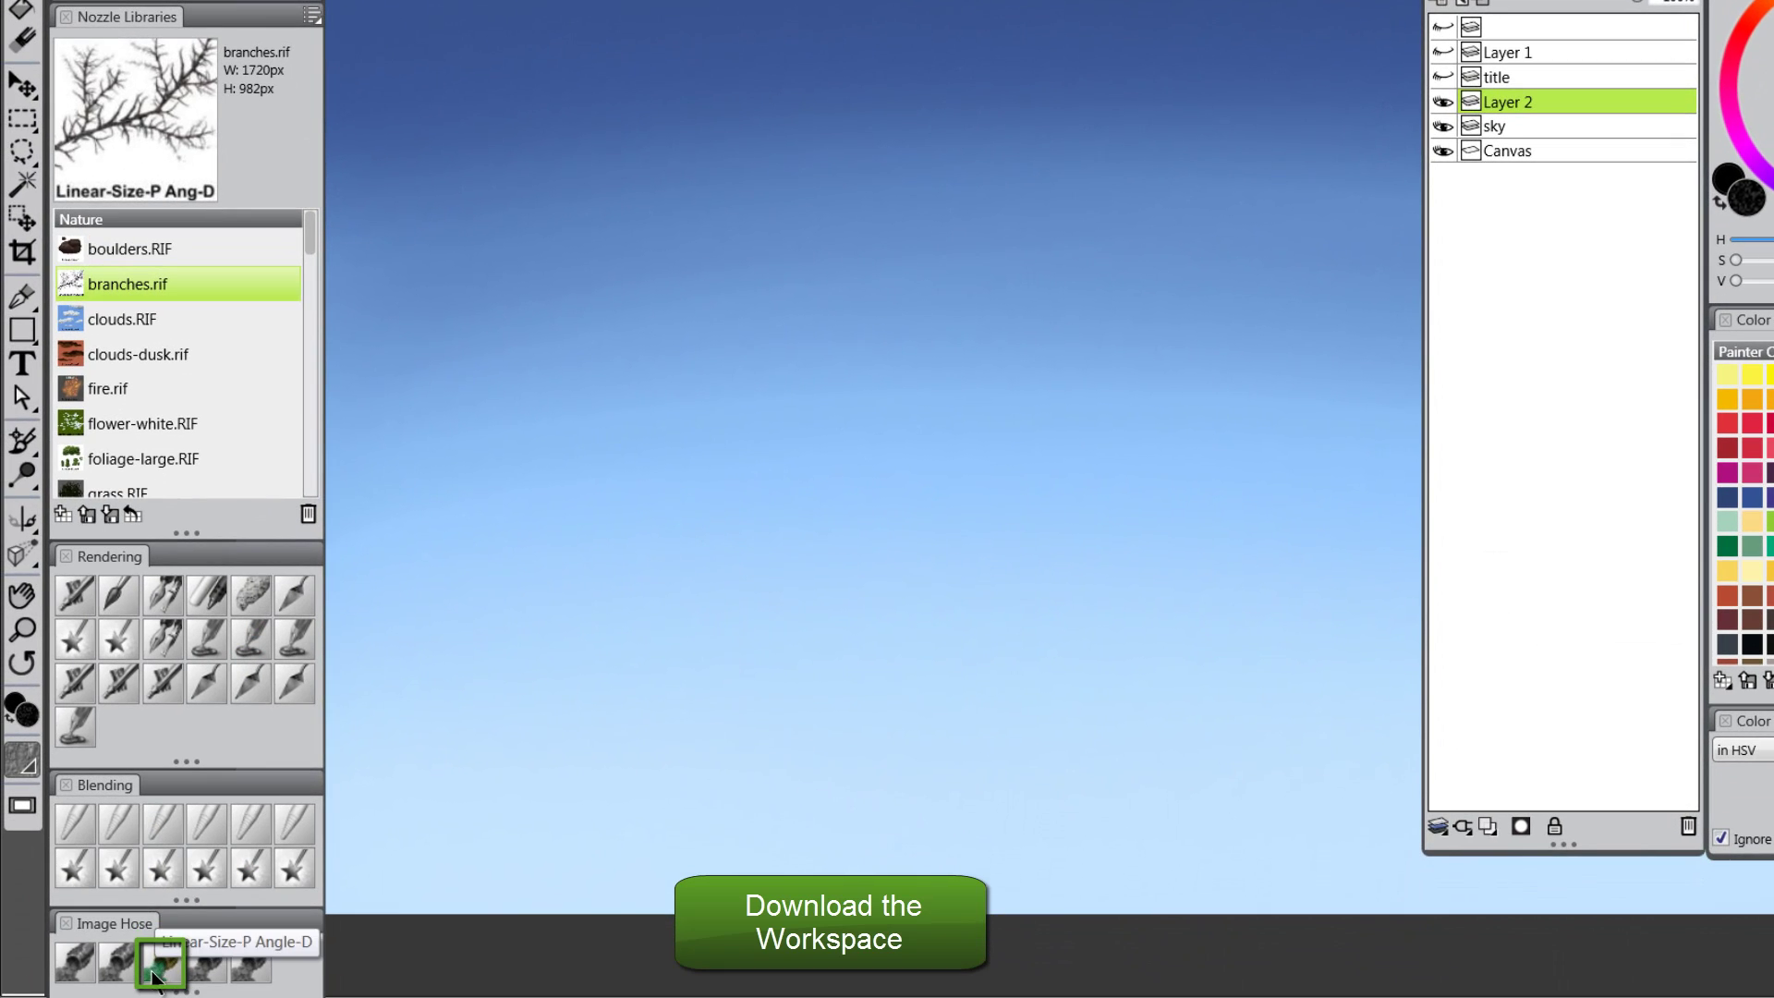
drag(832, 395, 941, 530)
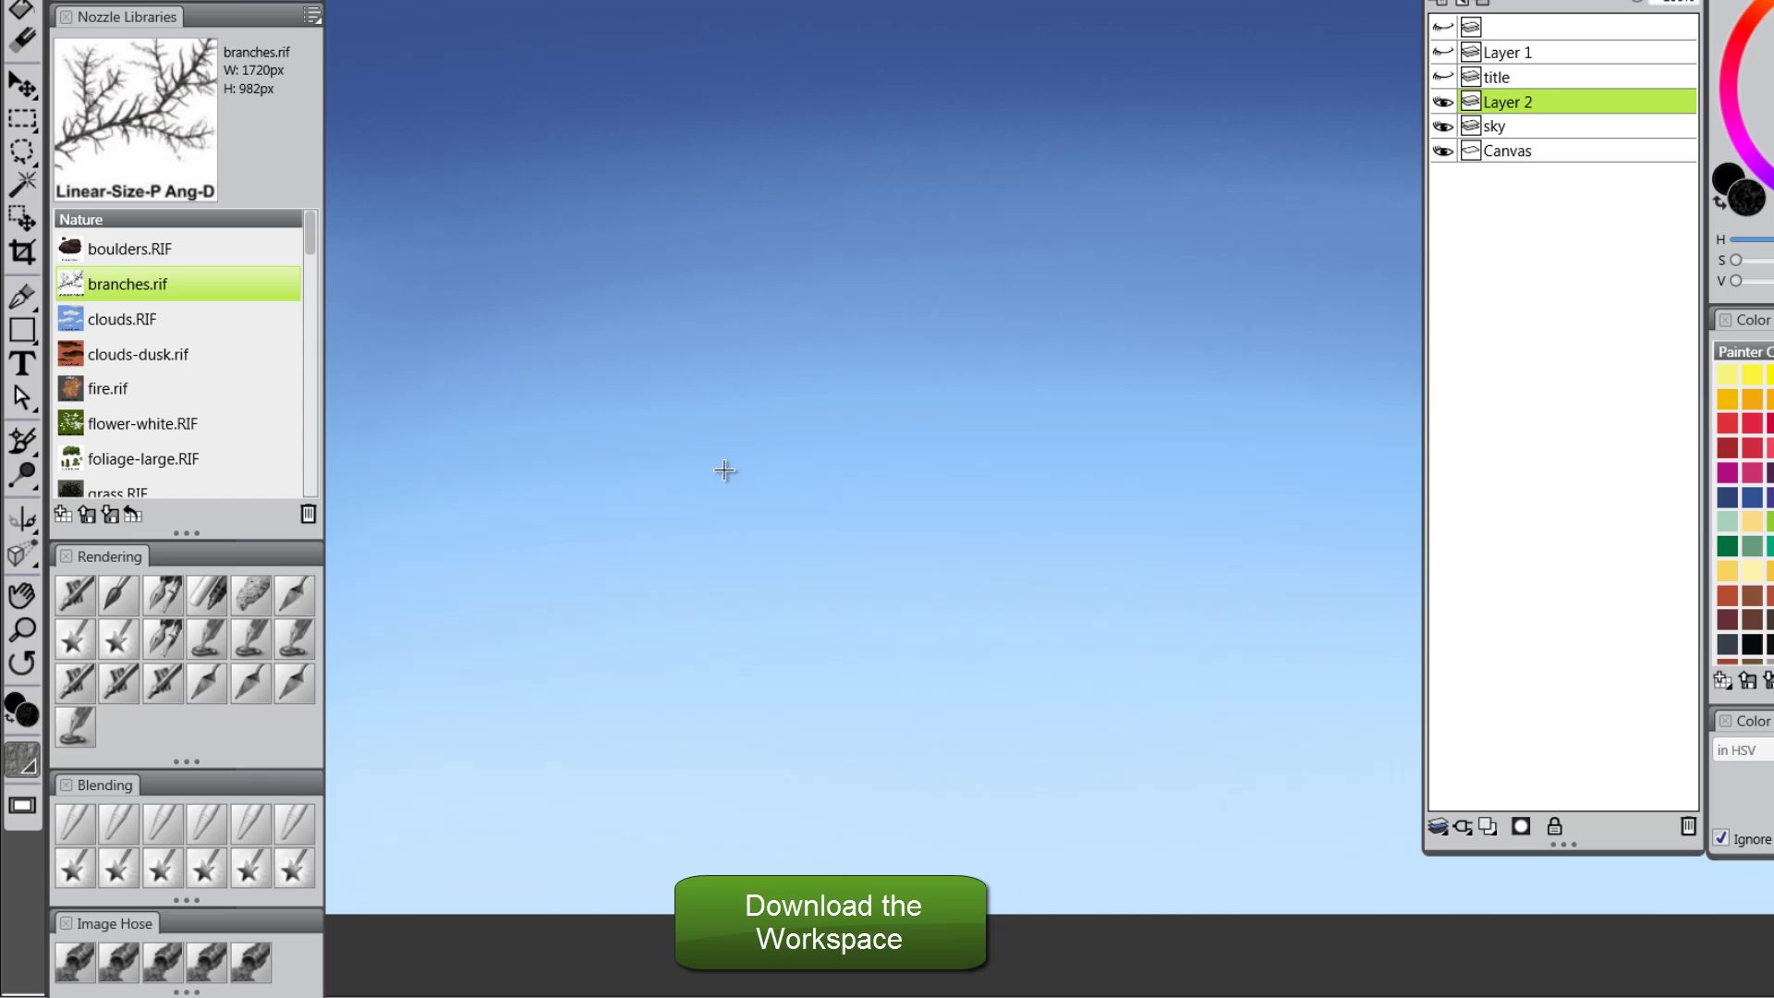
mouse_move(554, 617)
mouse_down()
mouse_move(733, 467)
mouse_move(902, 416)
mouse_move(1042, 229)
mouse_up()
mouse_move(556, 632)
mouse_down()
mouse_move(813, 584)
mouse_move(1102, 421)
mouse_up()
mouse_move(563, 621)
mouse_down()
mouse_move(628, 503)
mouse_move(688, 247)
mouse_up()
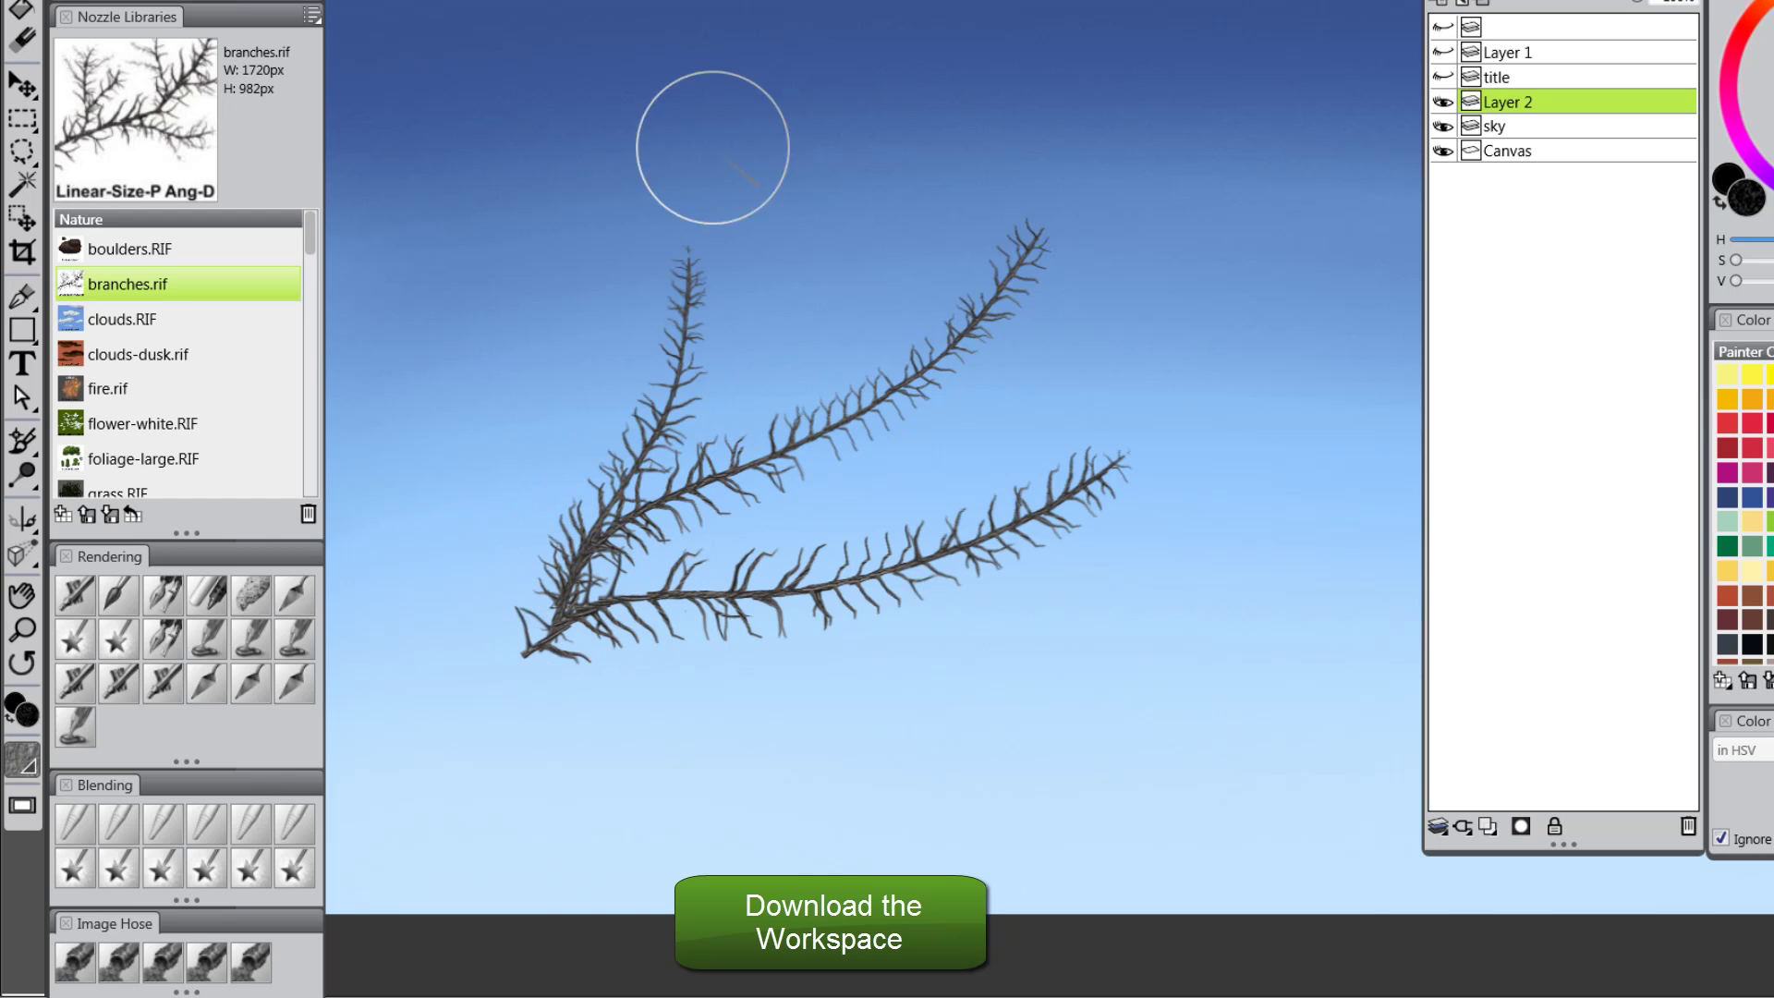
- Add five more branches reaching upward and out to the right
drag(769, 445, 861, 195)
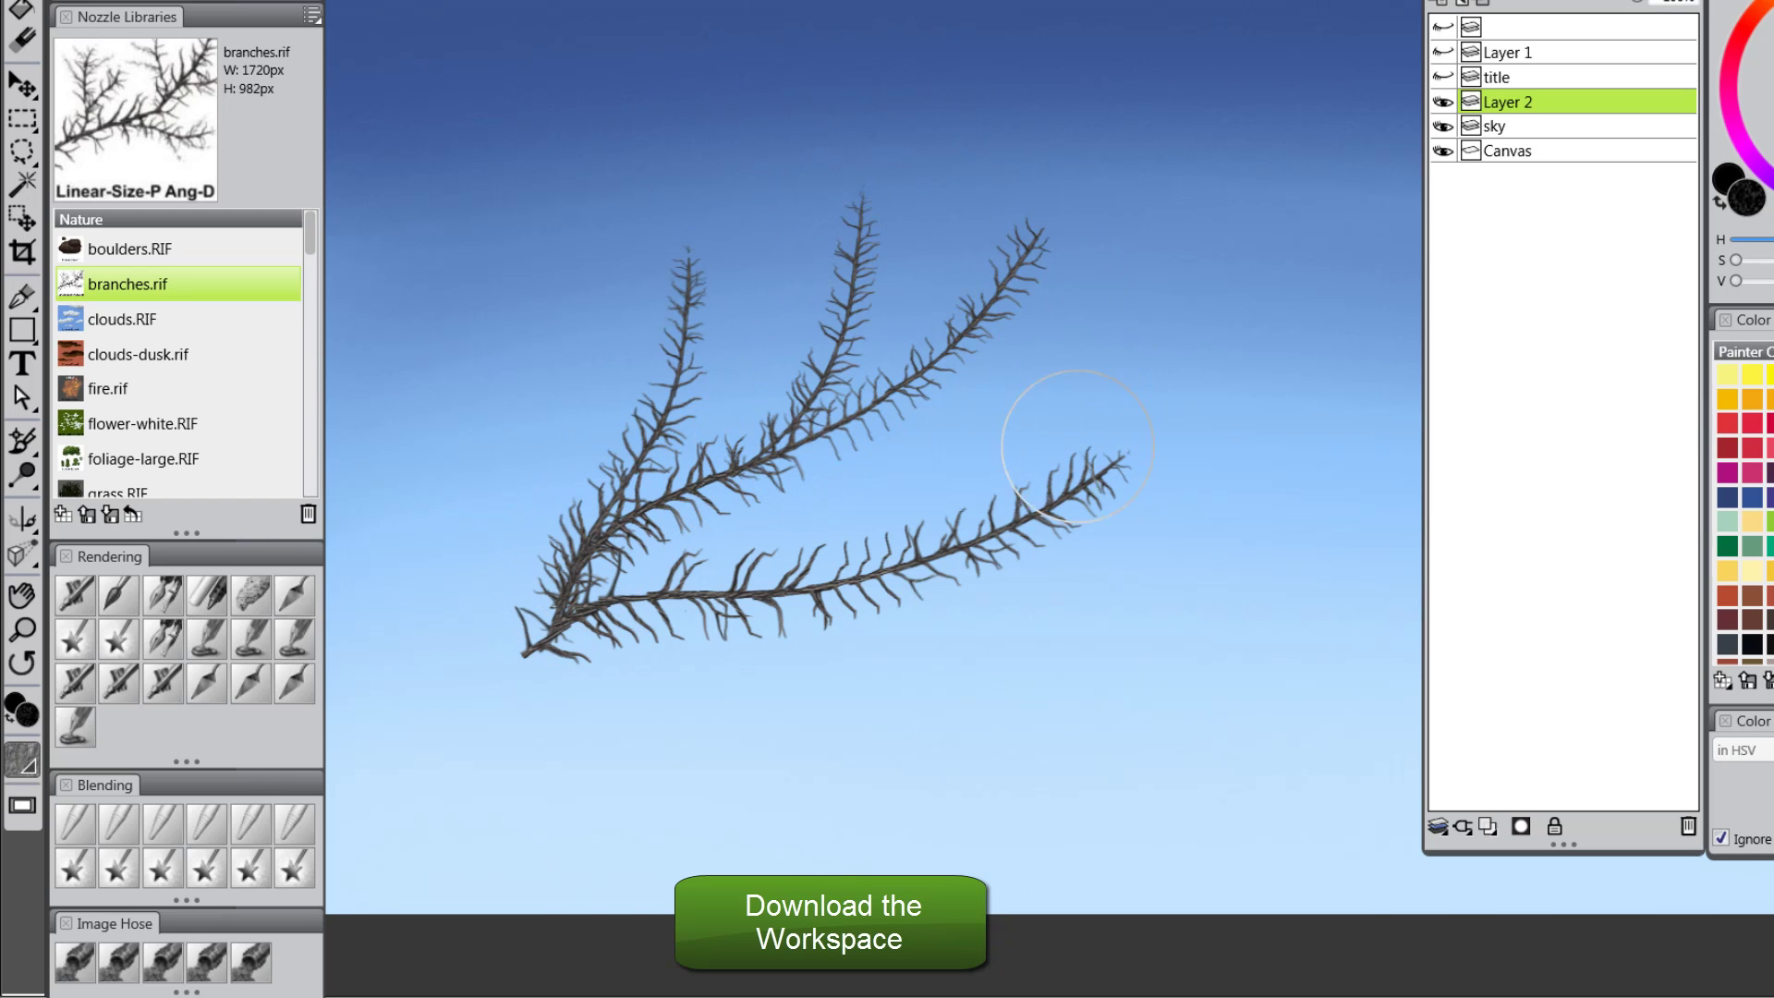
mouse_move(829, 591)
mouse_down()
mouse_move(1169, 627)
mouse_move(1263, 612)
mouse_up()
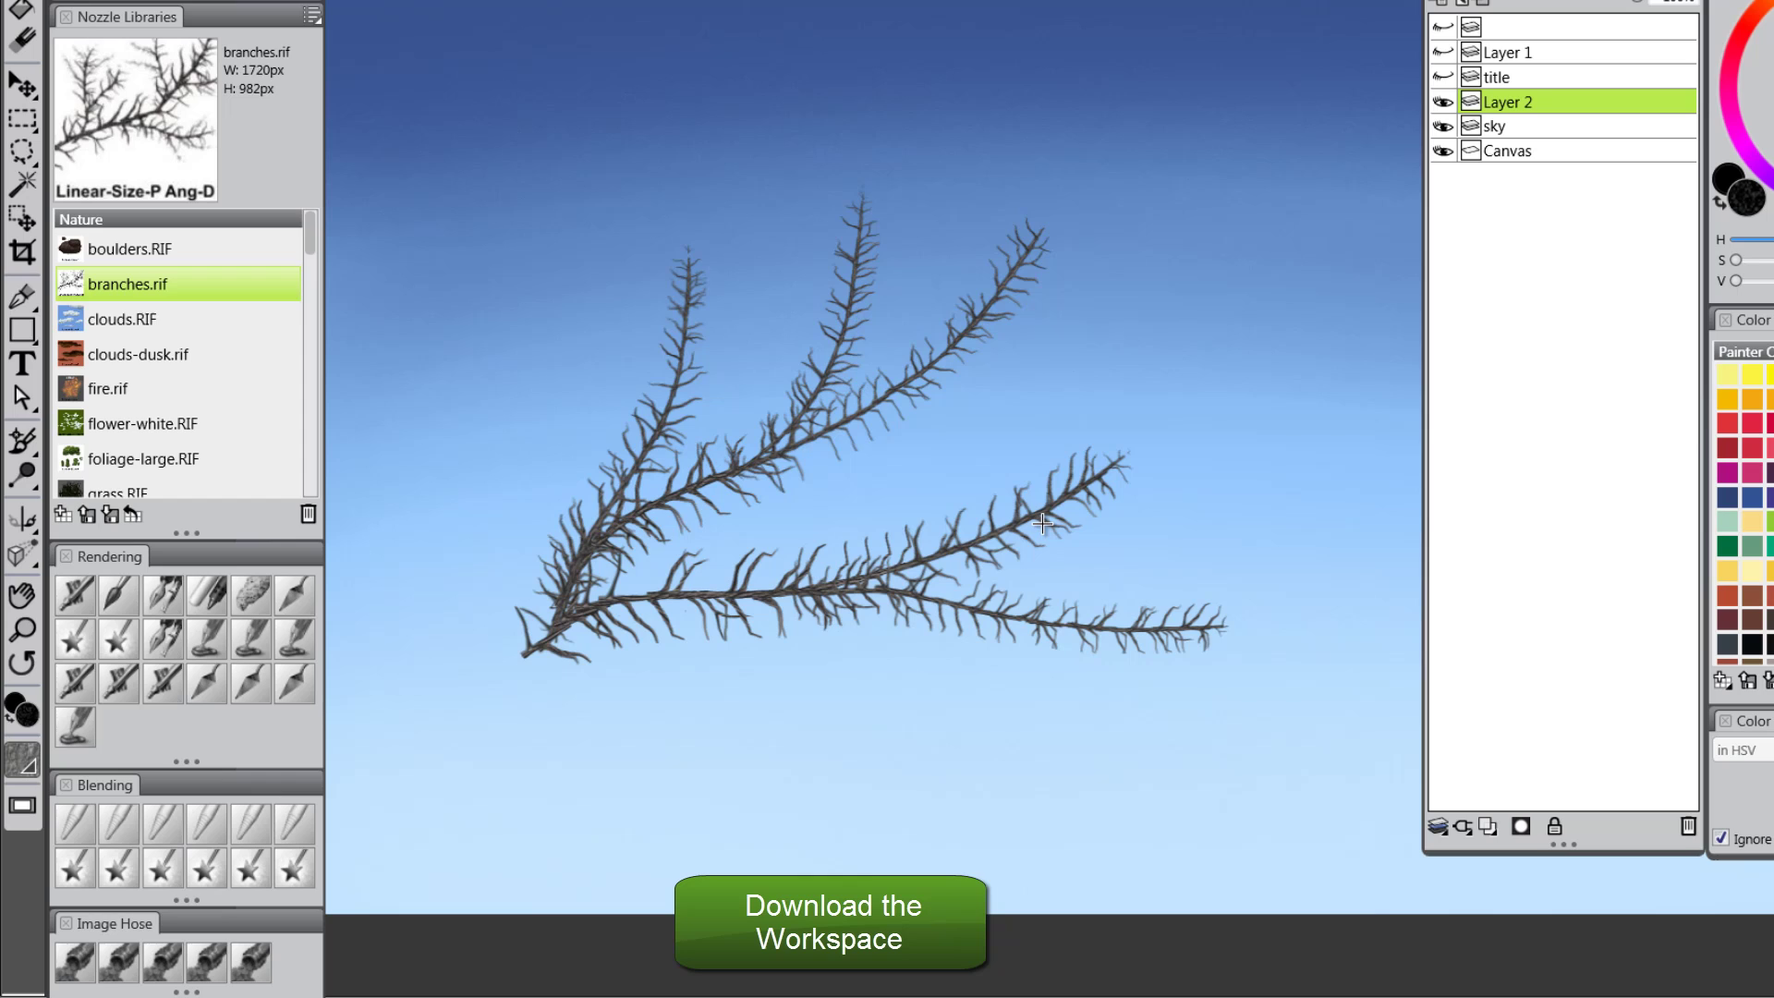
drag(1067, 529, 1266, 510)
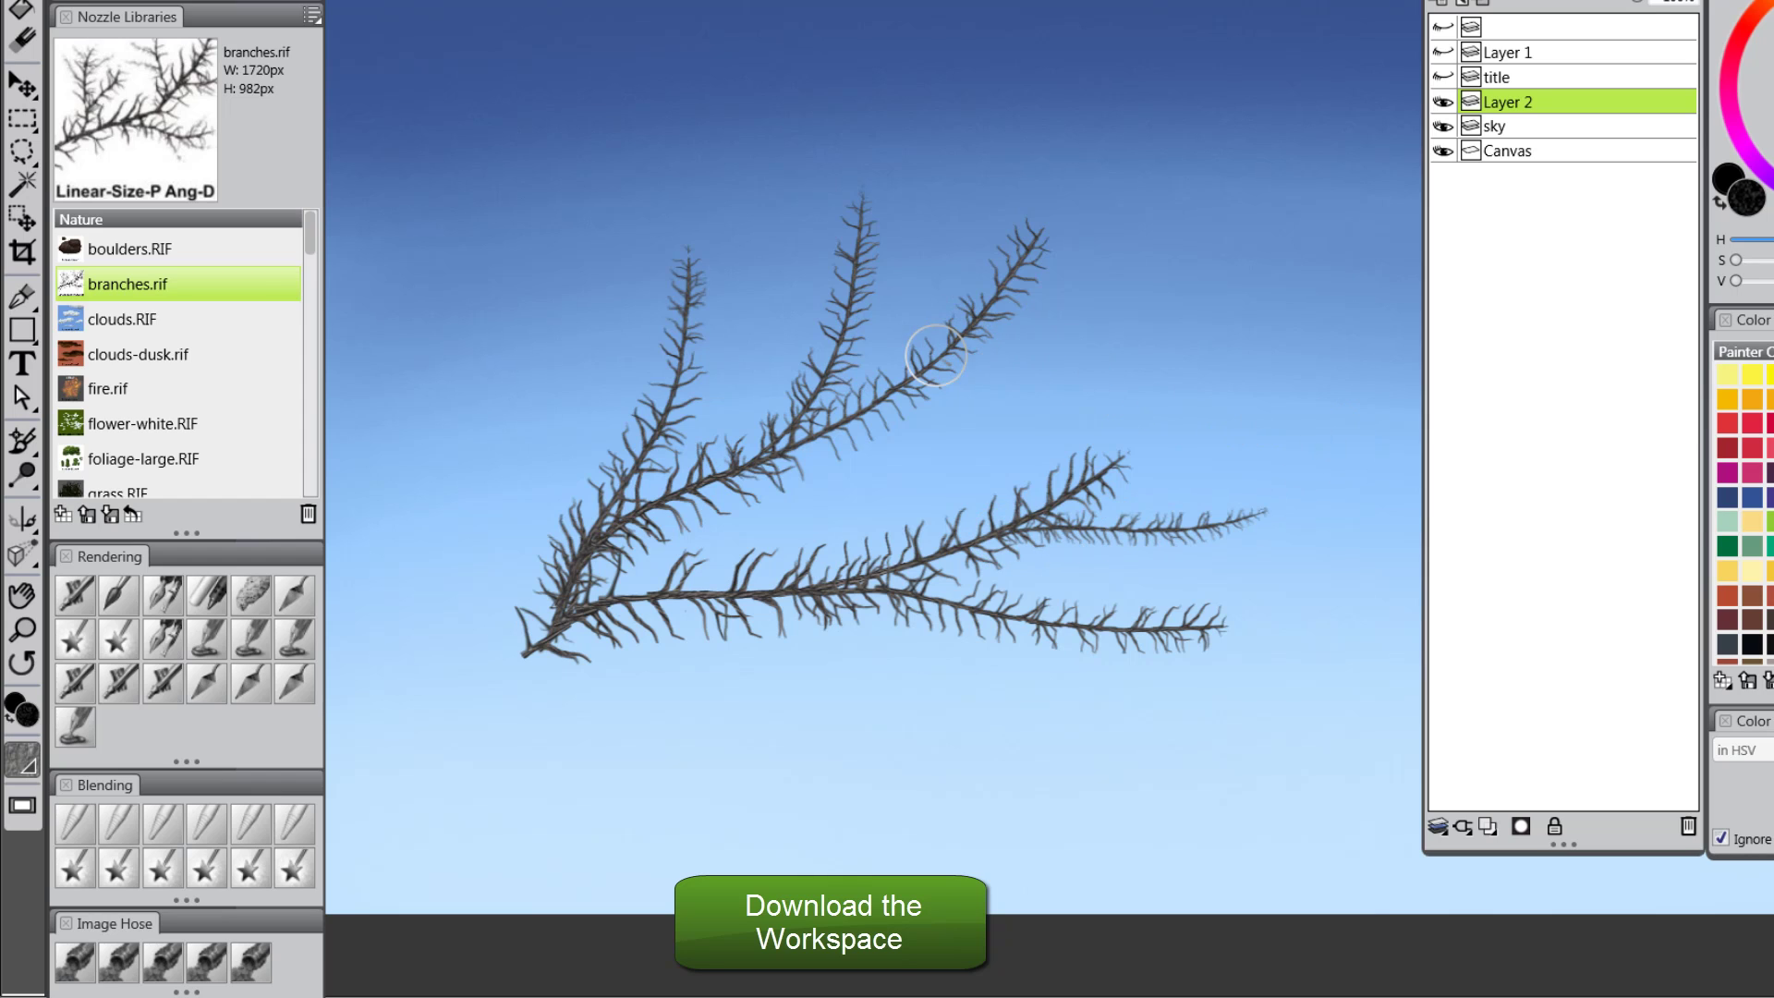
drag(935, 355, 1187, 285)
drag(997, 292, 1033, 145)
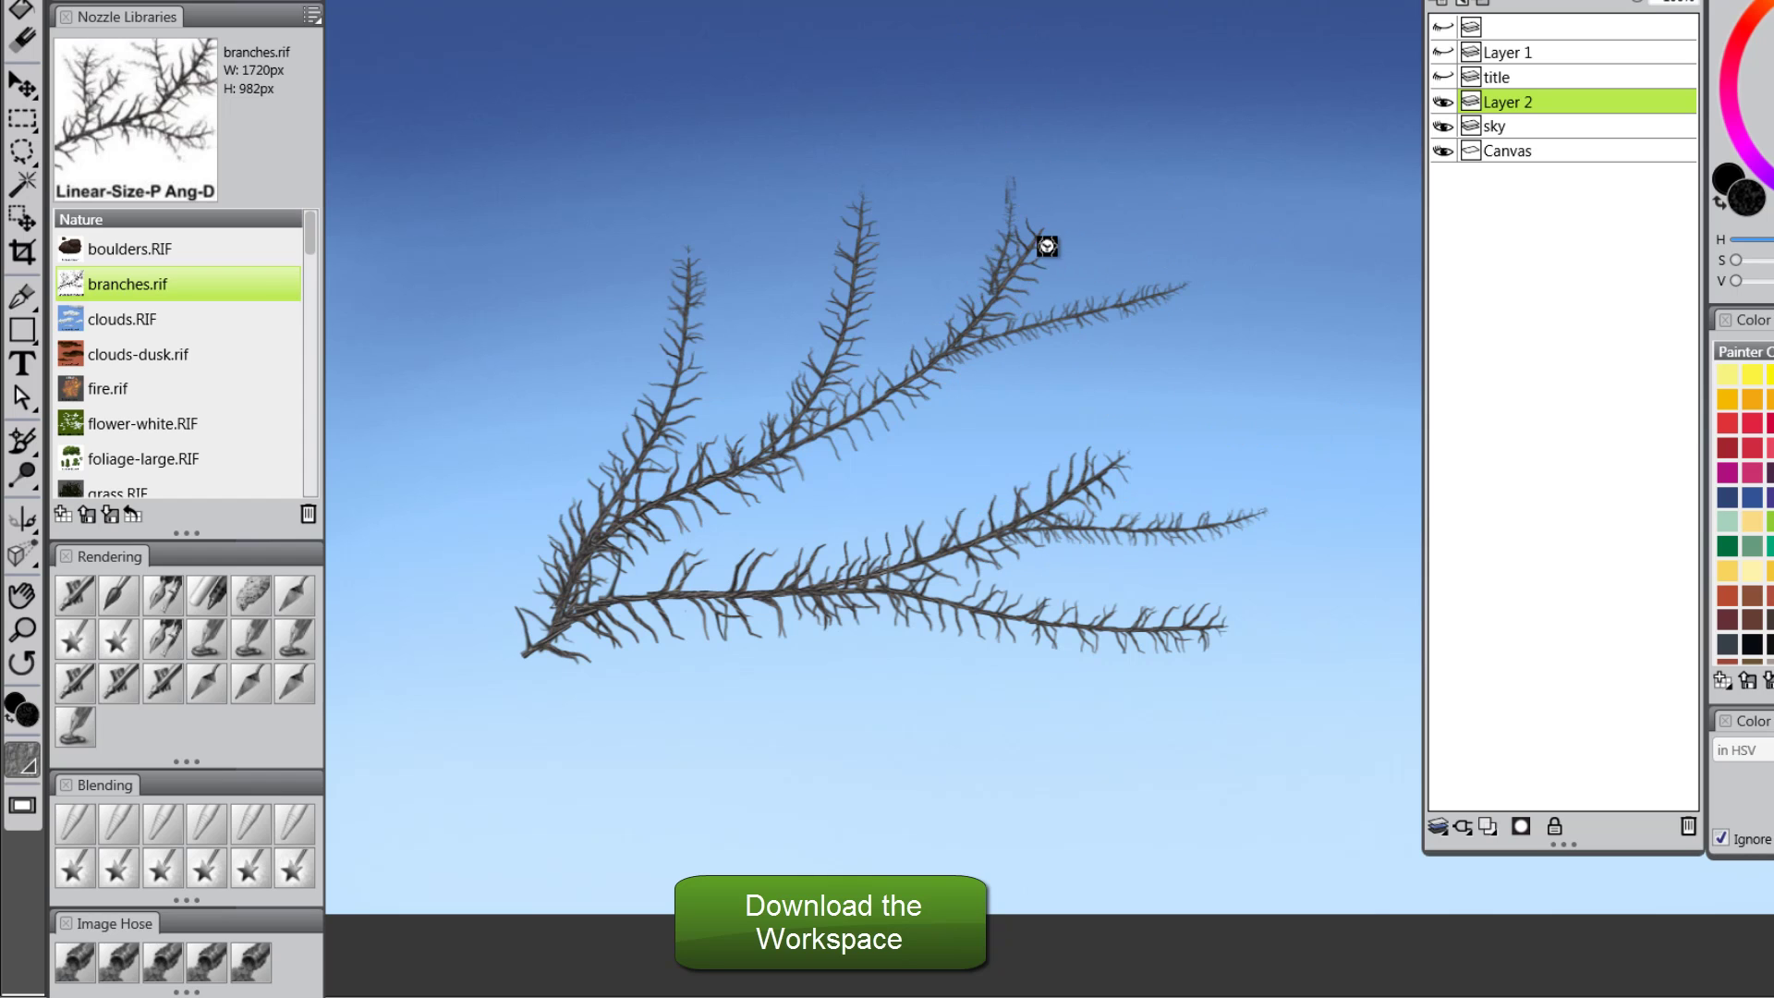
- Repaint the thin upper branch steeper, add two sub-branches, then undo all branch strokes
key(ctrl+z)
mouse_move(996, 284)
mouse_down()
mouse_move(998, 82)
mouse_move(1030, 251)
mouse_move(1125, 100)
mouse_move(1058, 243)
mouse_move(1039, 238)
mouse_move(1111, 199)
mouse_up()
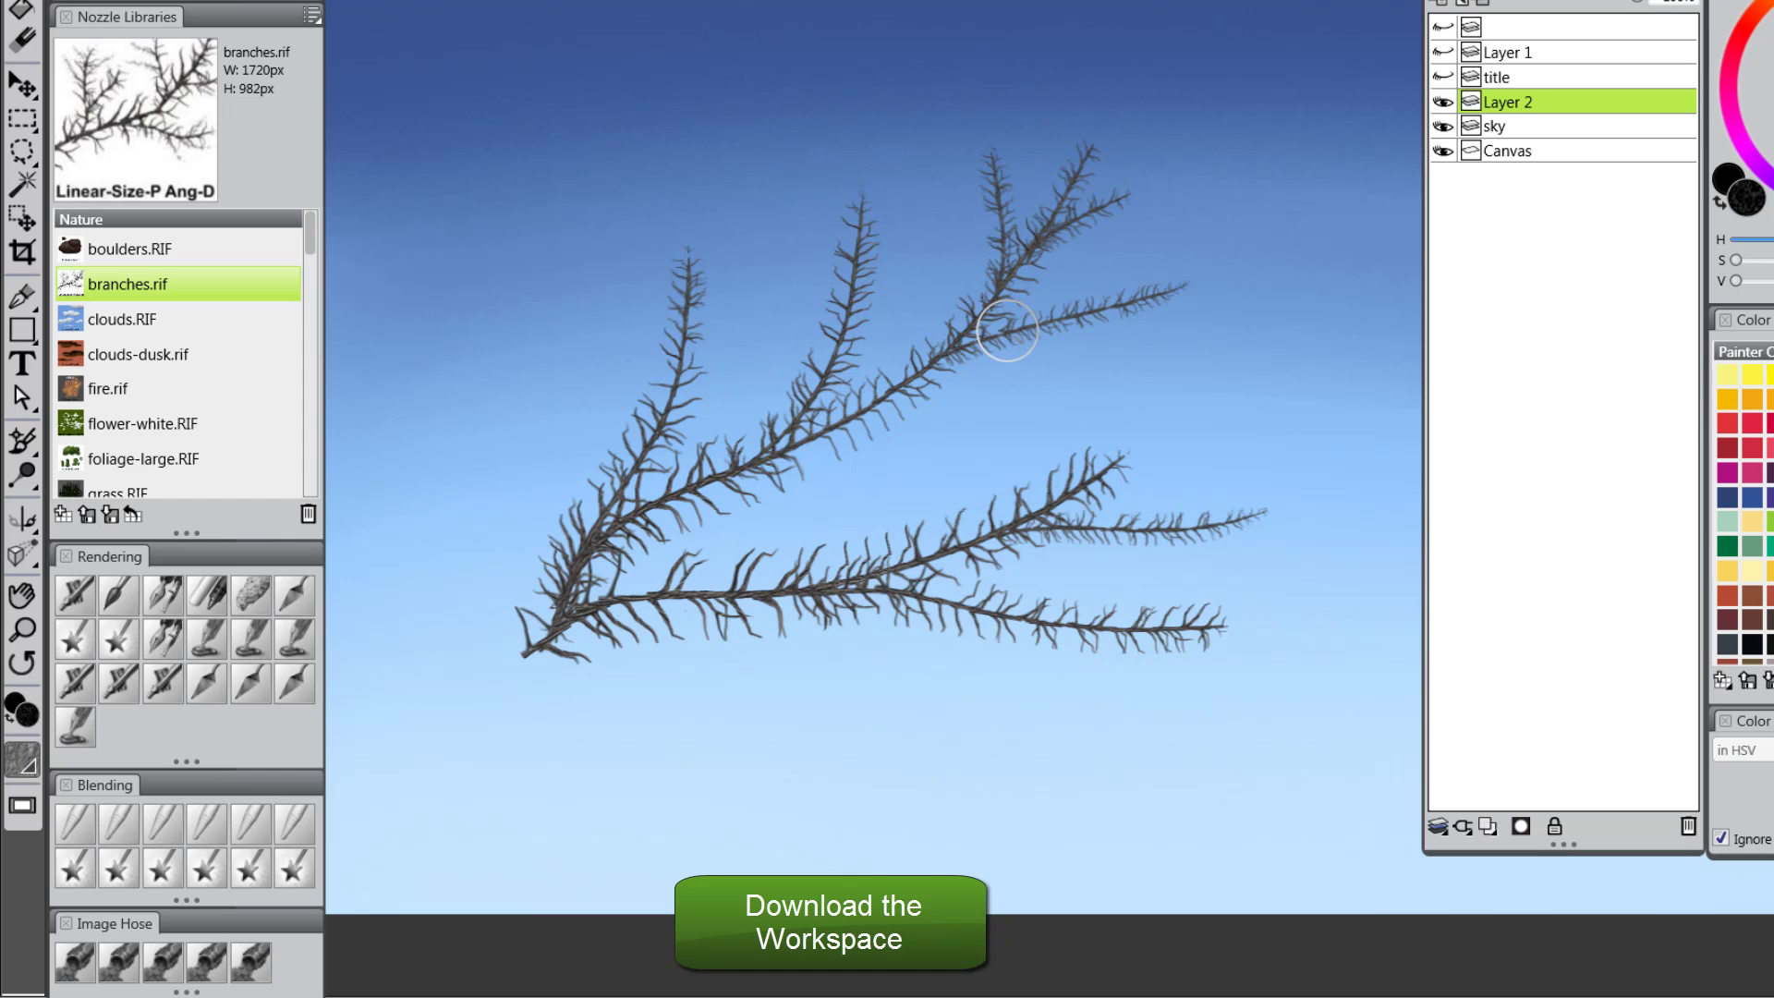
drag(1007, 330, 1201, 387)
drag(1045, 513, 1149, 381)
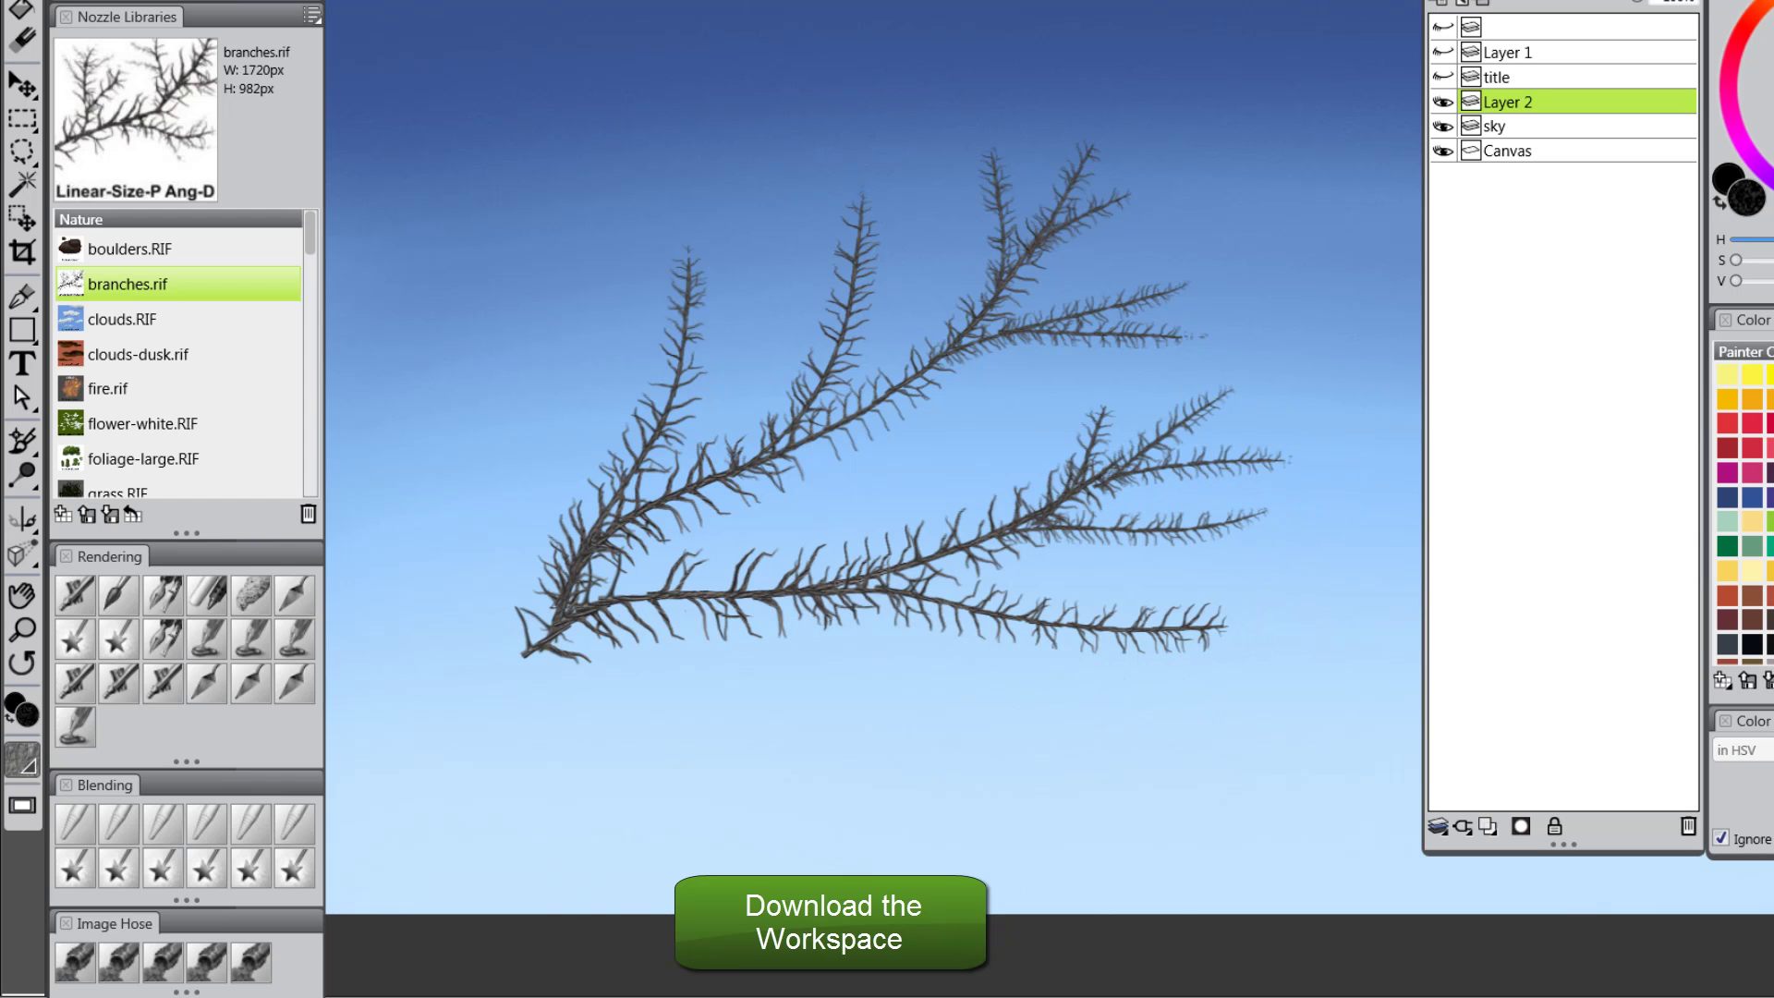
key(ctrl+z)
- Load grass2.RIF from the Nozzle Libraries and paint test grass patches on the sky
click(311, 469)
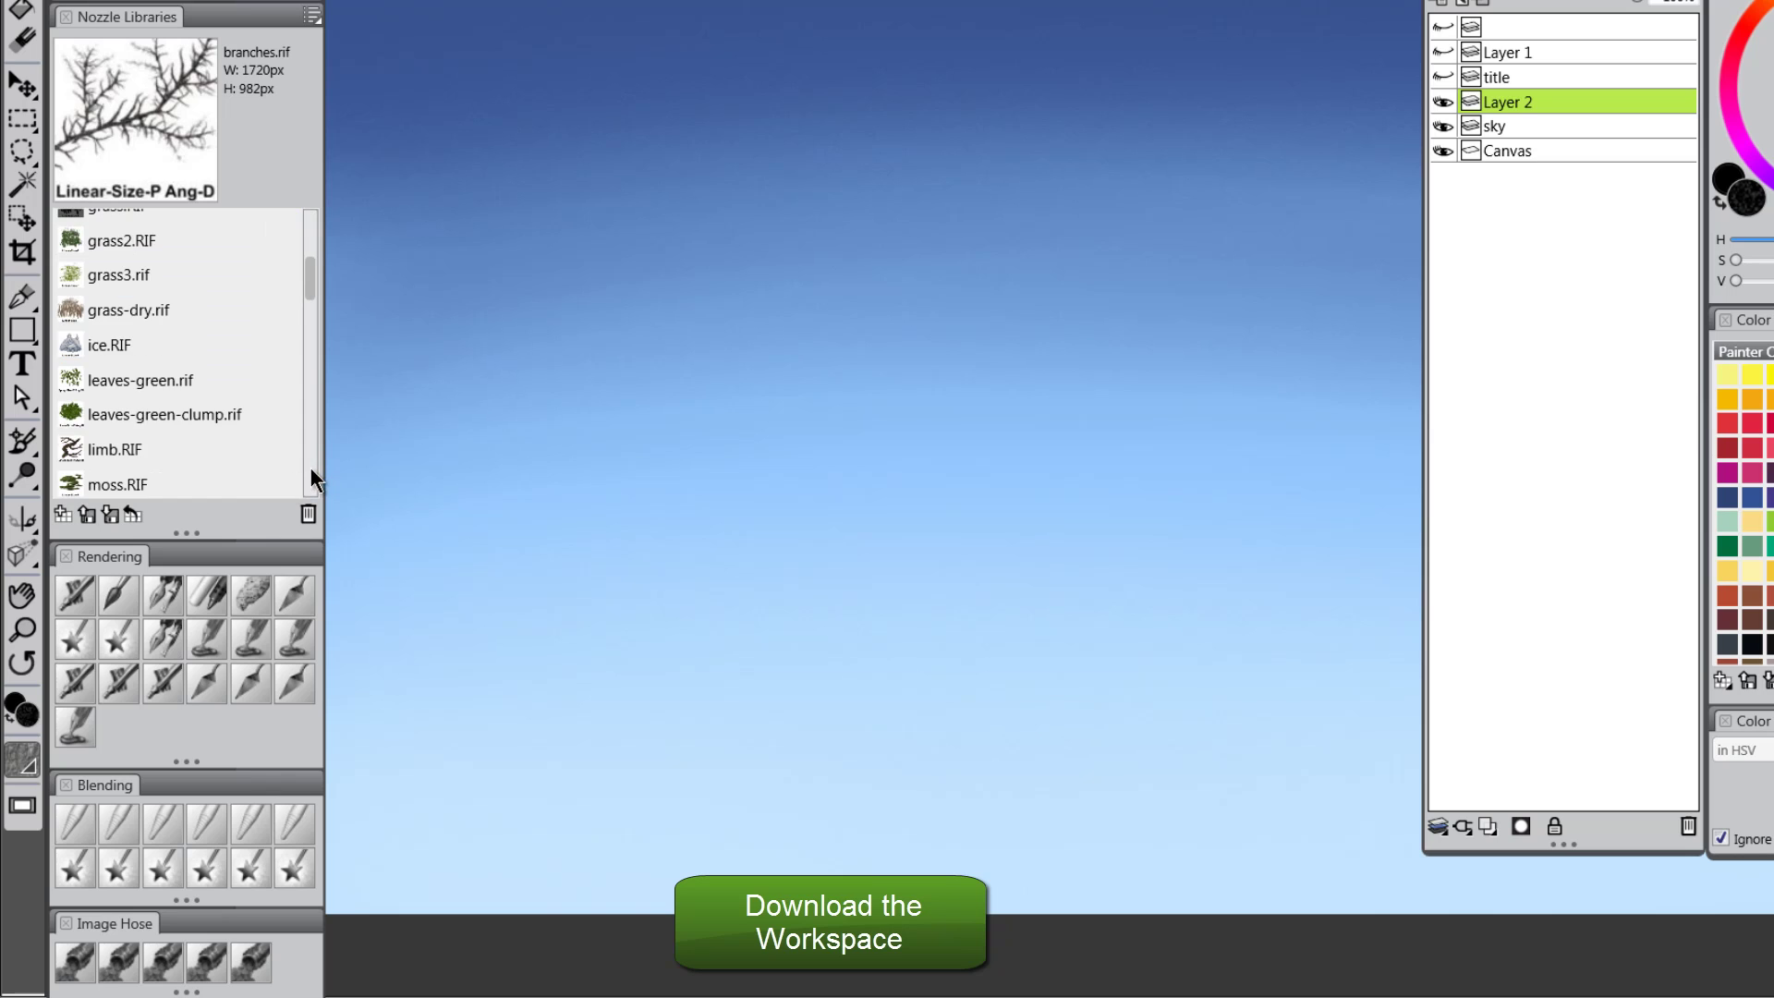
click(306, 458)
drag(309, 373, 311, 275)
scroll(204, 318, up, 1)
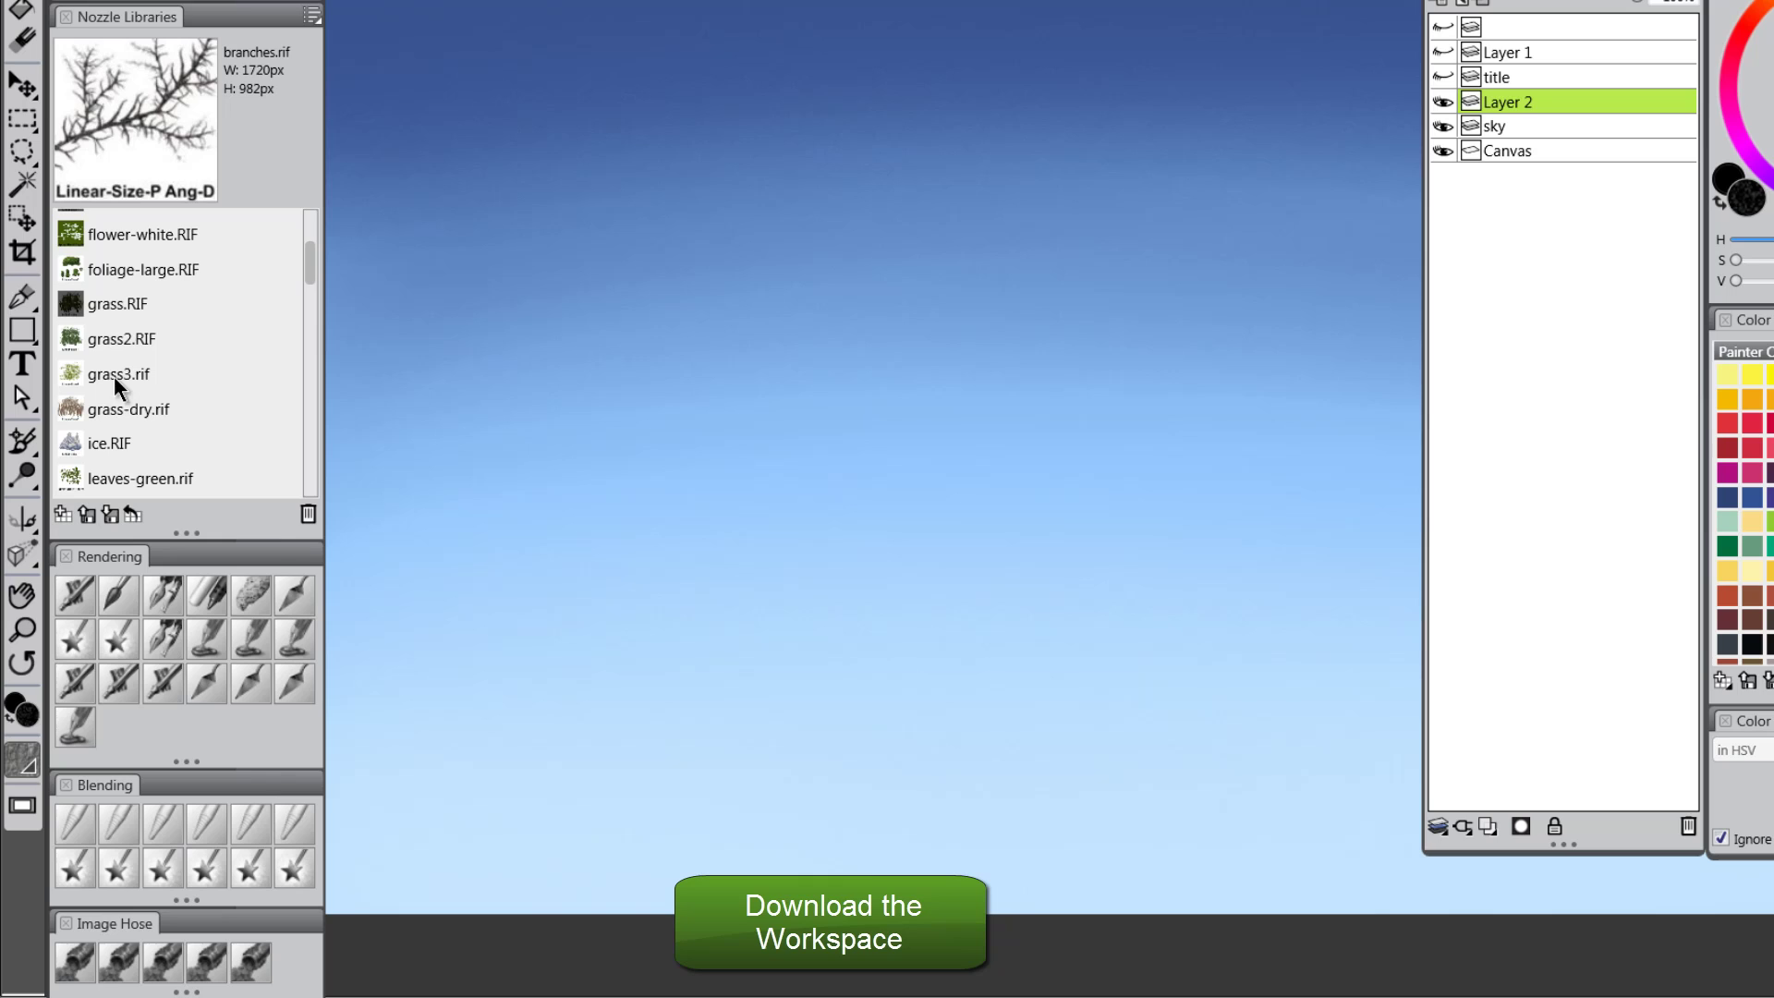
click(105, 338)
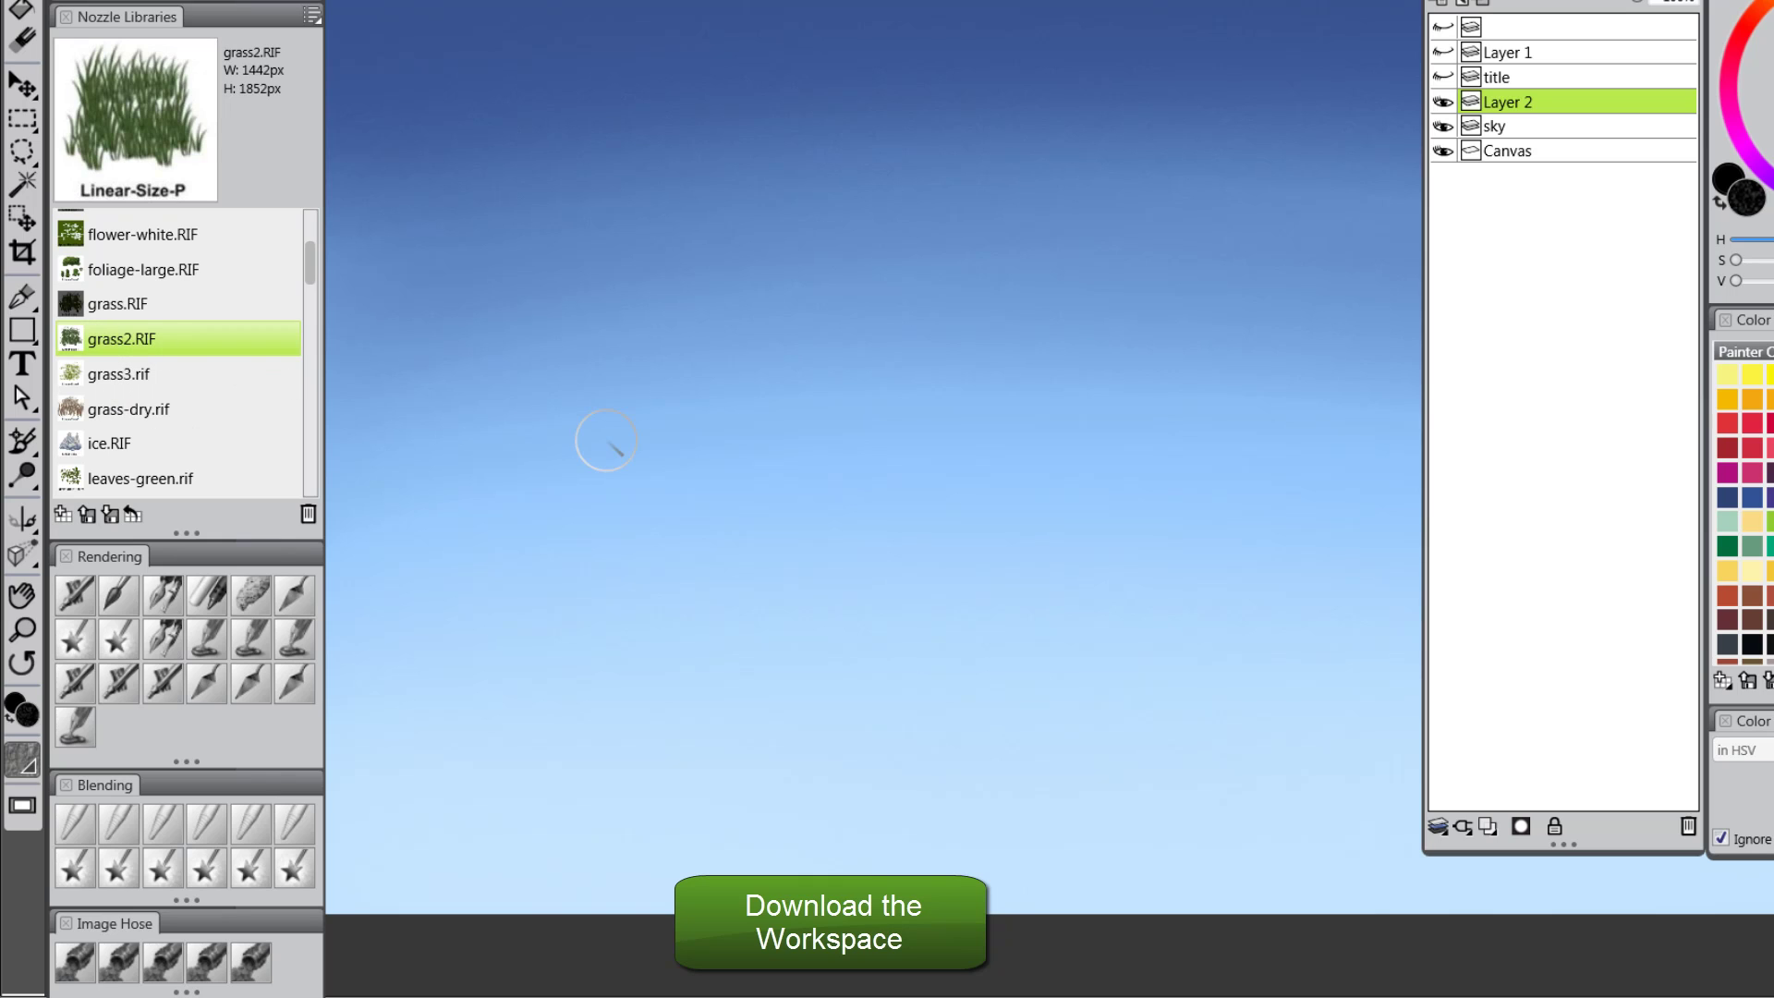
mouse_move(1051, 377)
mouse_down()
mouse_move(859, 374)
mouse_move(966, 392)
mouse_up()
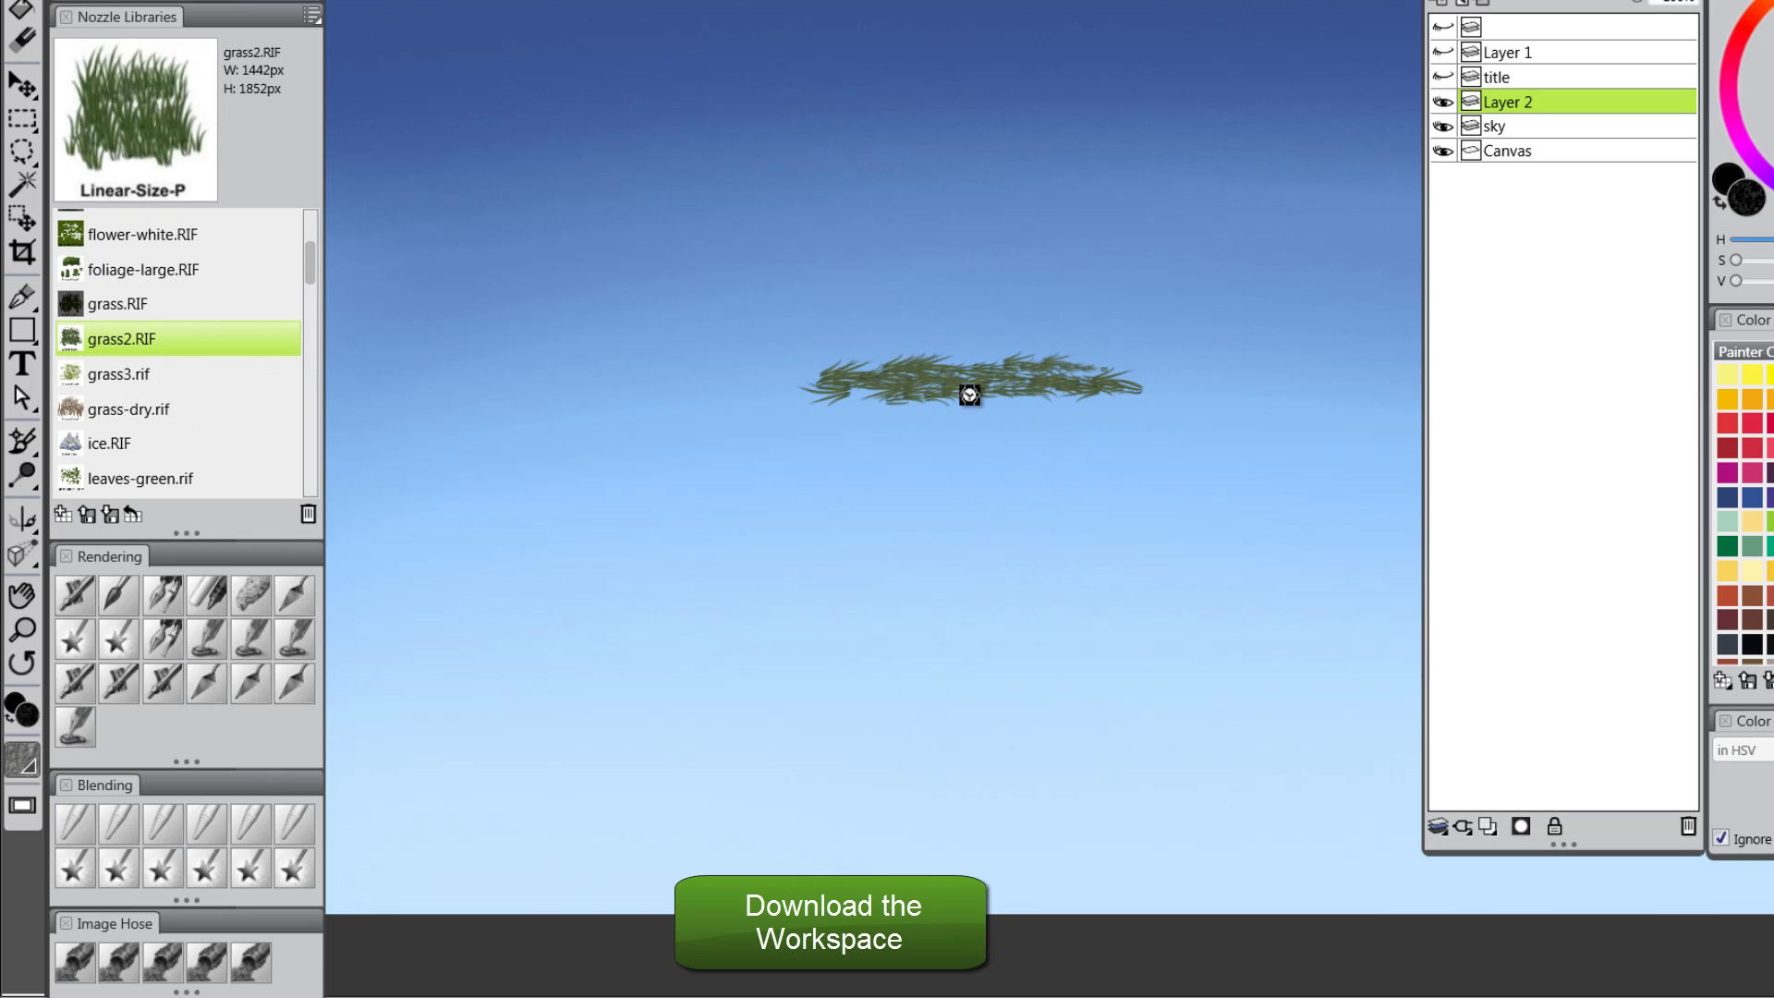
key(ctrl+z)
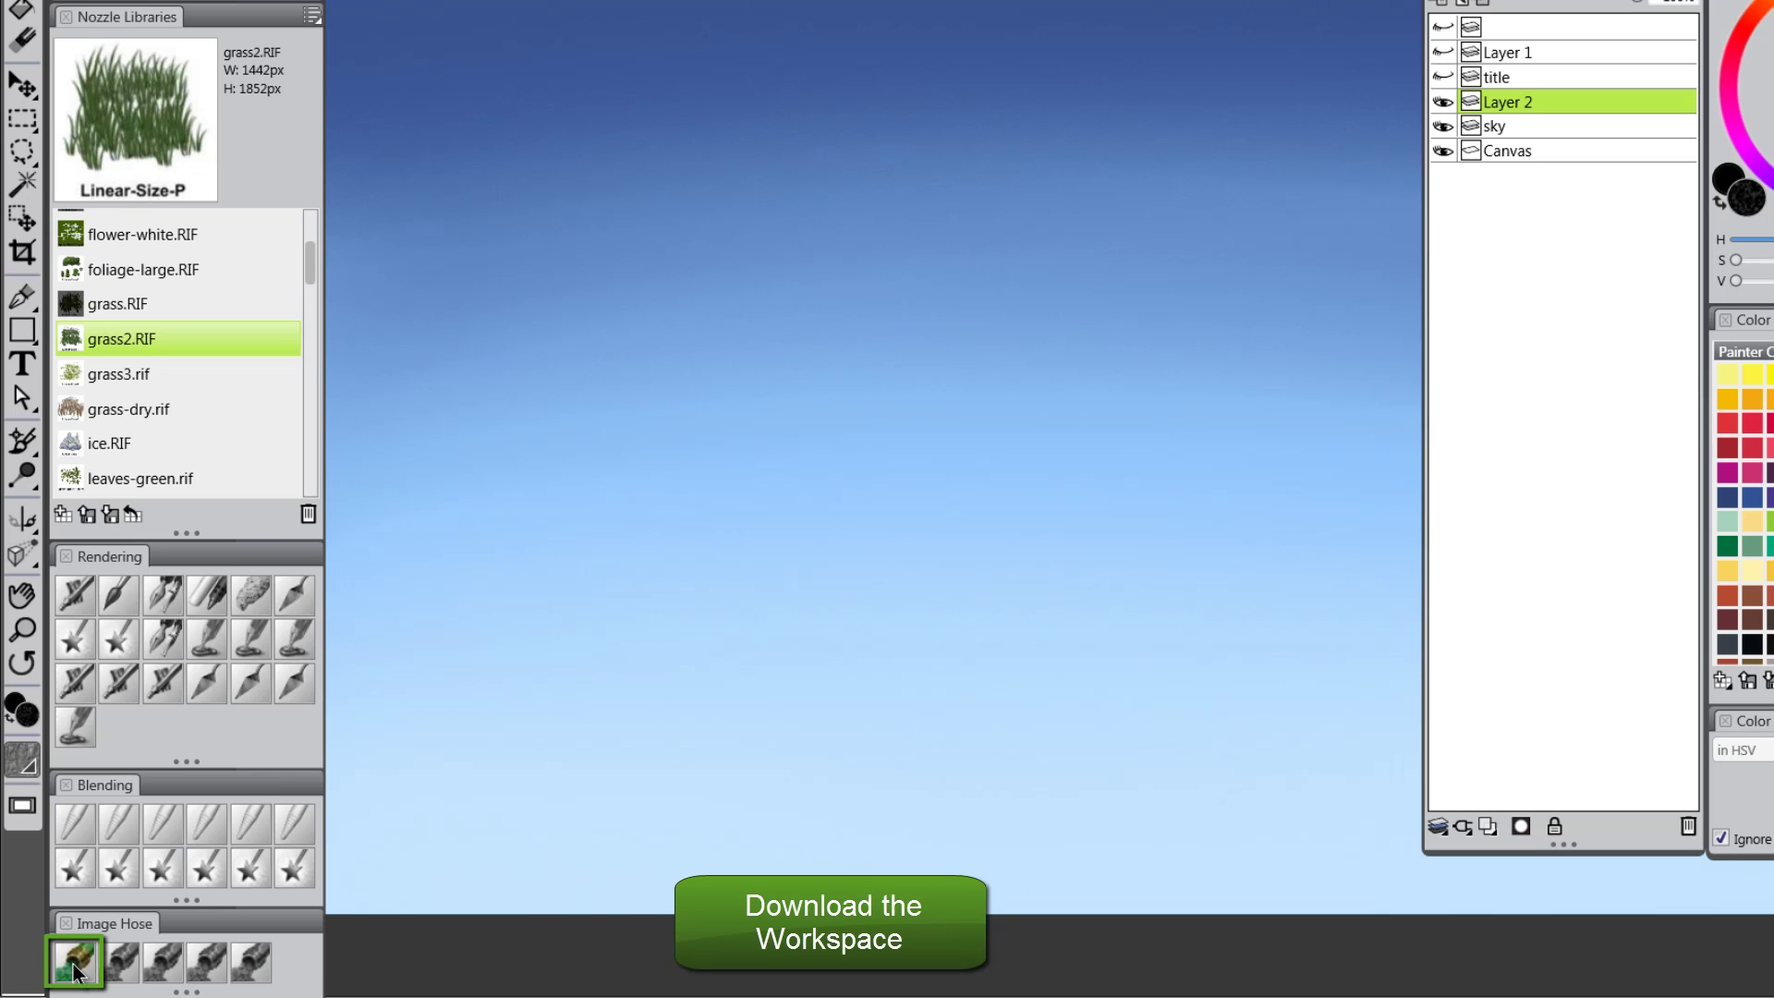
mouse_move(1007, 379)
mouse_down()
mouse_move(871, 369)
mouse_move(990, 388)
mouse_move(1228, 534)
mouse_move(1192, 564)
mouse_move(998, 600)
mouse_move(750, 684)
mouse_move(752, 732)
mouse_move(1145, 786)
mouse_up()
- Try grass3.rif with a stroke across the upper sky, then load grass.RIF
click(124, 370)
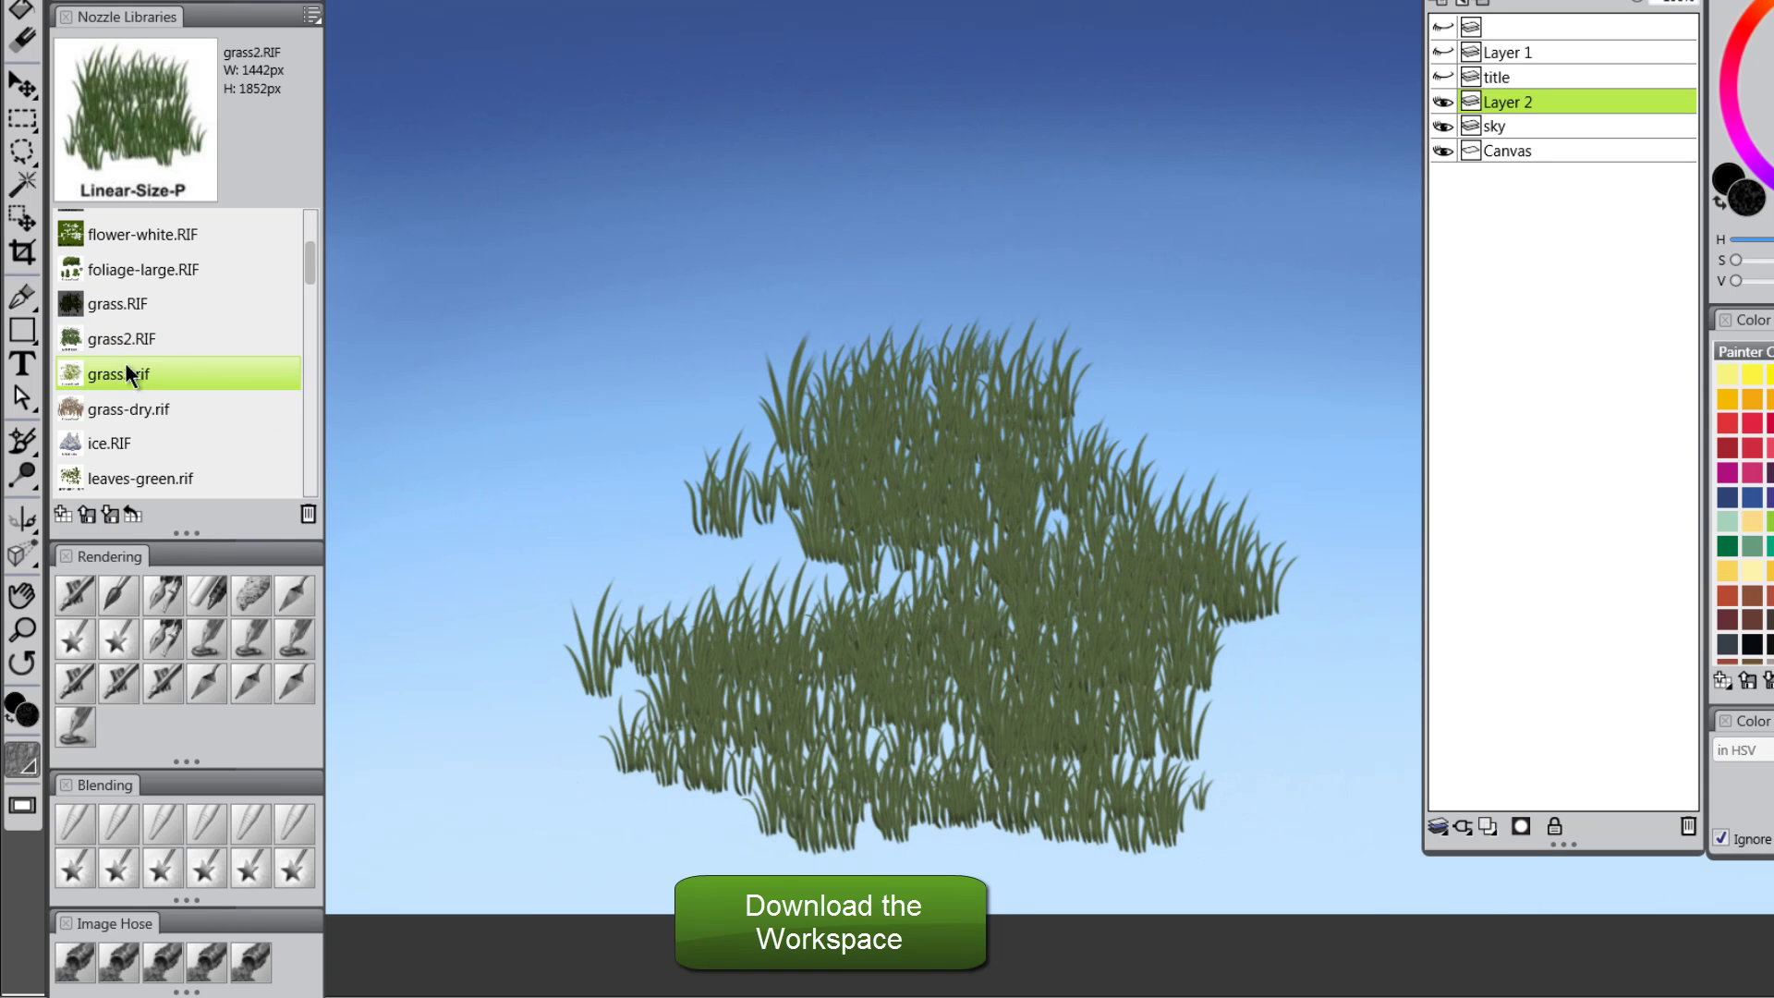
mouse_move(677, 153)
mouse_down()
mouse_move(573, 225)
mouse_move(712, 246)
mouse_move(903, 166)
mouse_move(844, 264)
mouse_move(1188, 230)
mouse_move(1119, 292)
mouse_move(1264, 388)
mouse_move(1373, 535)
mouse_up()
click(125, 309)
- Clear the layer, paint a two-stroke grass2 field, then undo it
key(Delete)
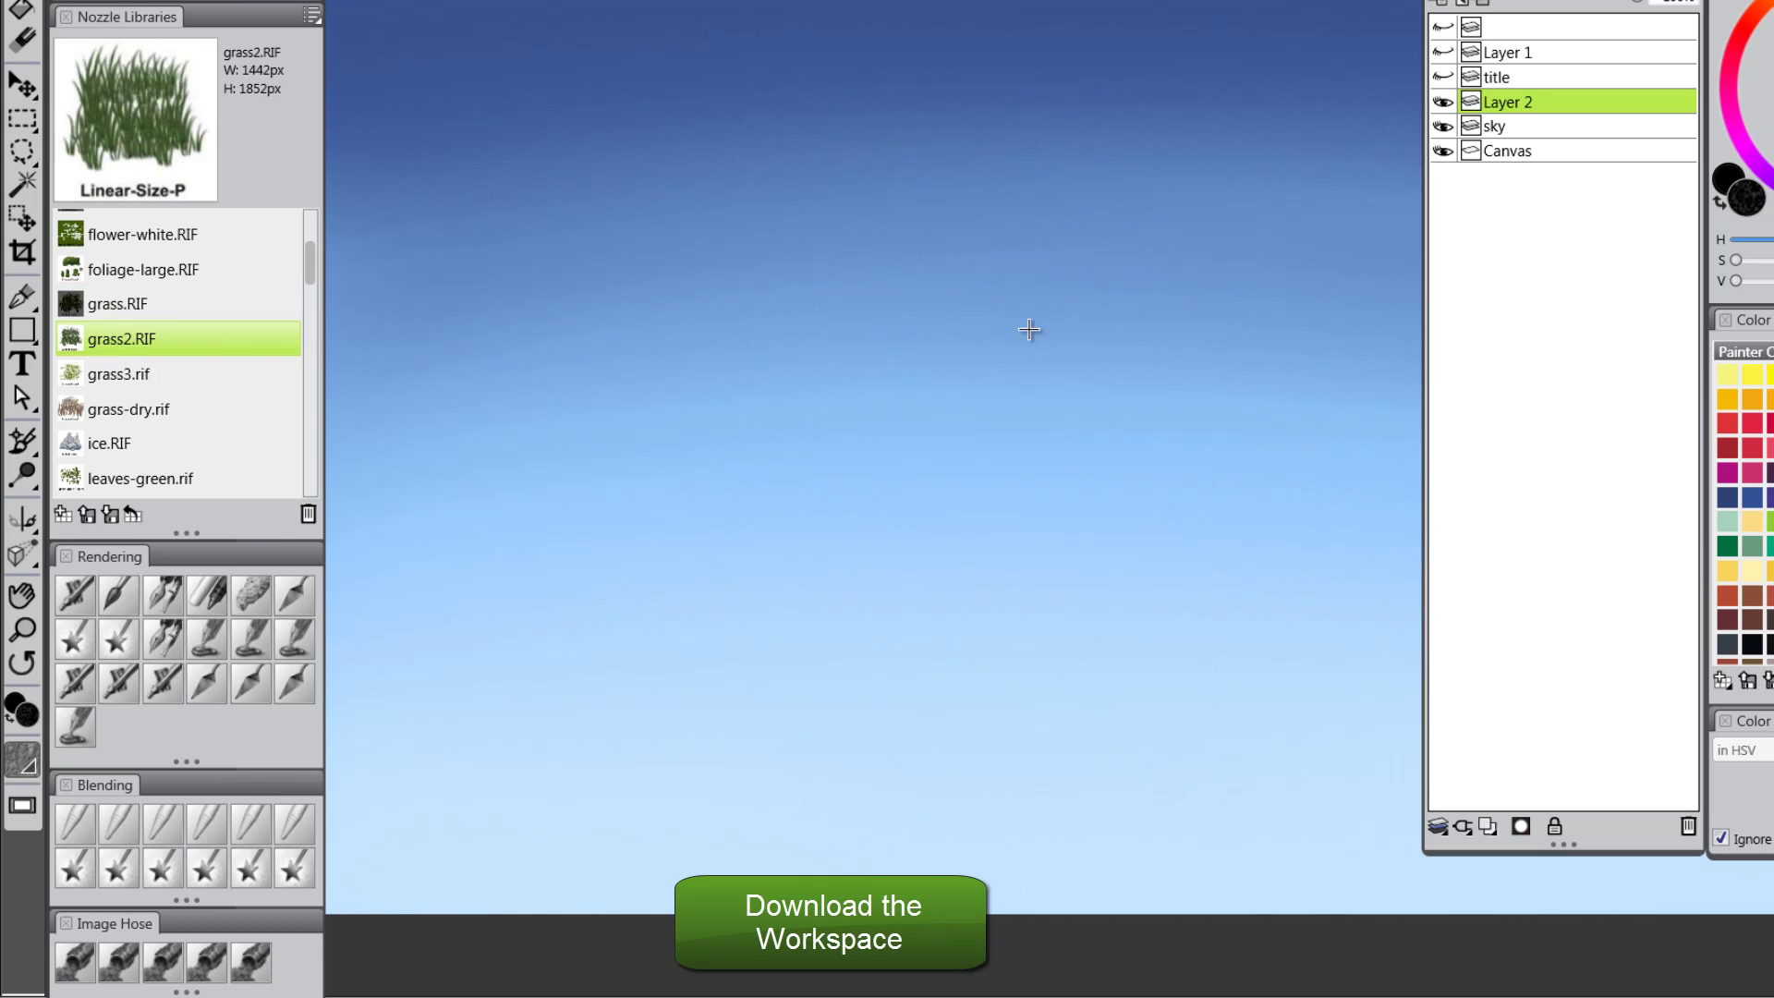
mouse_move(1029, 330)
mouse_down()
mouse_move(678, 321)
mouse_move(911, 324)
mouse_move(725, 340)
mouse_move(790, 377)
mouse_move(982, 376)
mouse_move(760, 408)
mouse_move(888, 435)
mouse_up()
mouse_move(1249, 467)
mouse_down()
mouse_move(1038, 483)
mouse_move(1247, 546)
mouse_move(919, 535)
mouse_move(1088, 643)
mouse_move(832, 732)
mouse_move(1200, 761)
mouse_move(1287, 792)
mouse_move(1331, 776)
mouse_up()
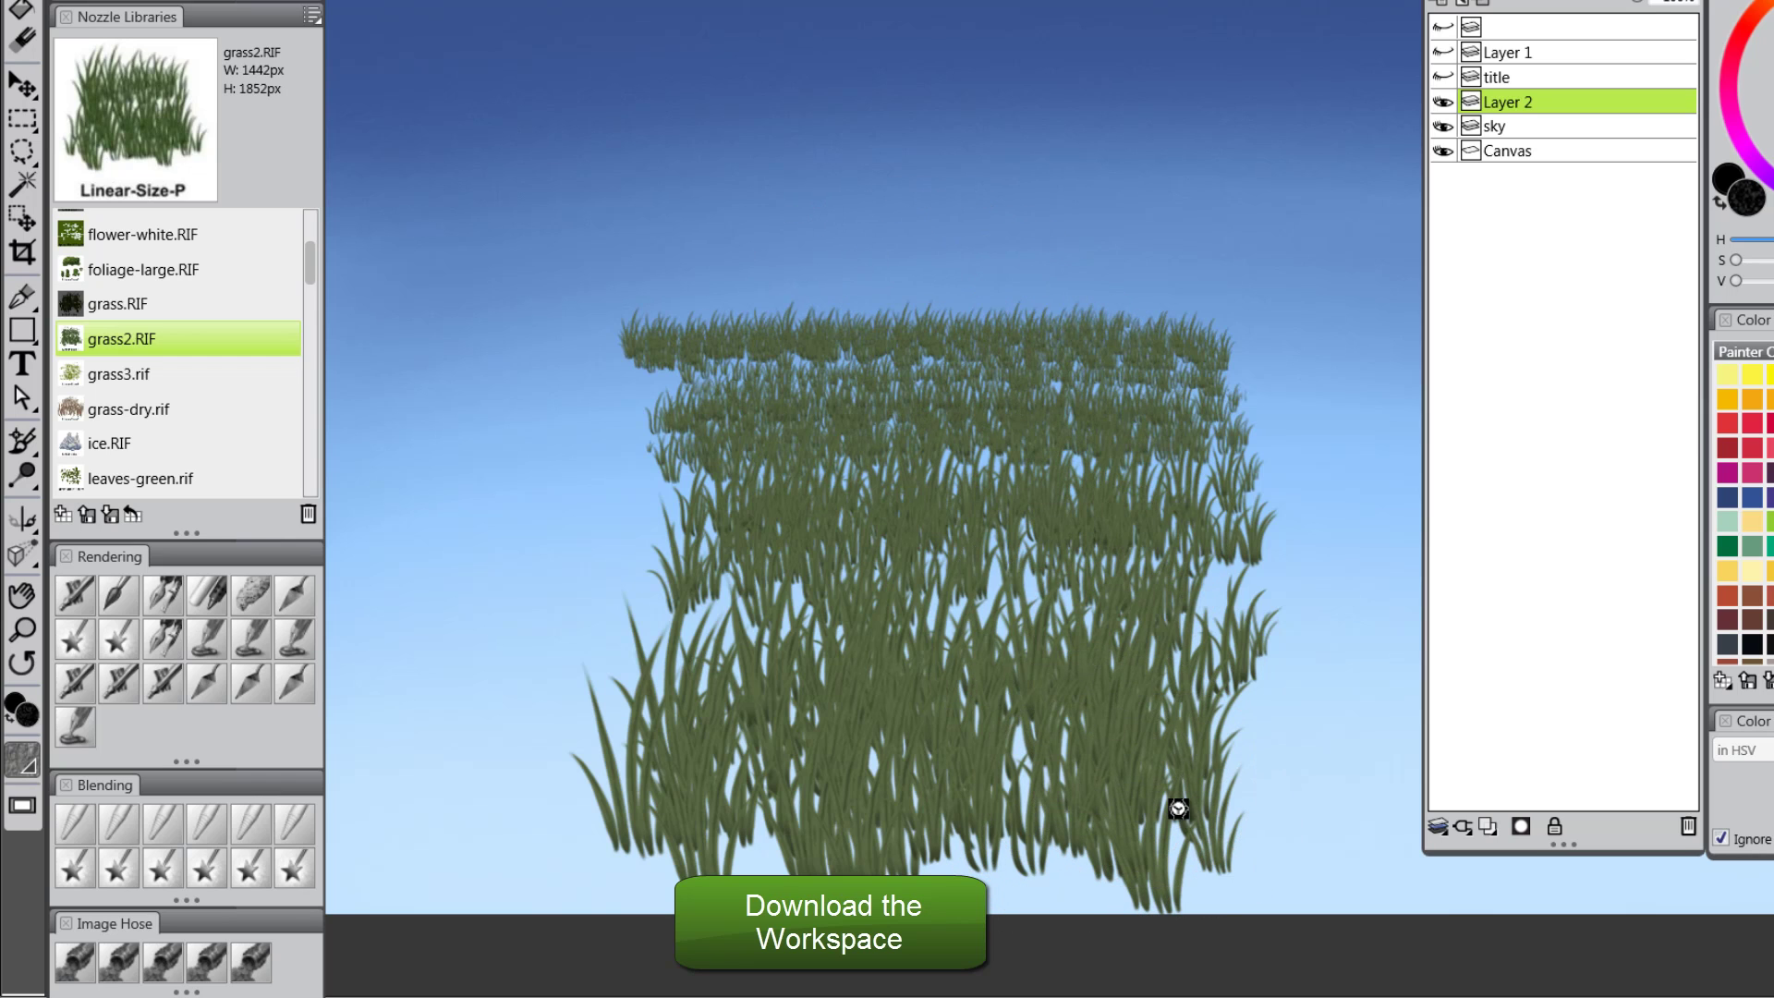
key(ctrl+z)
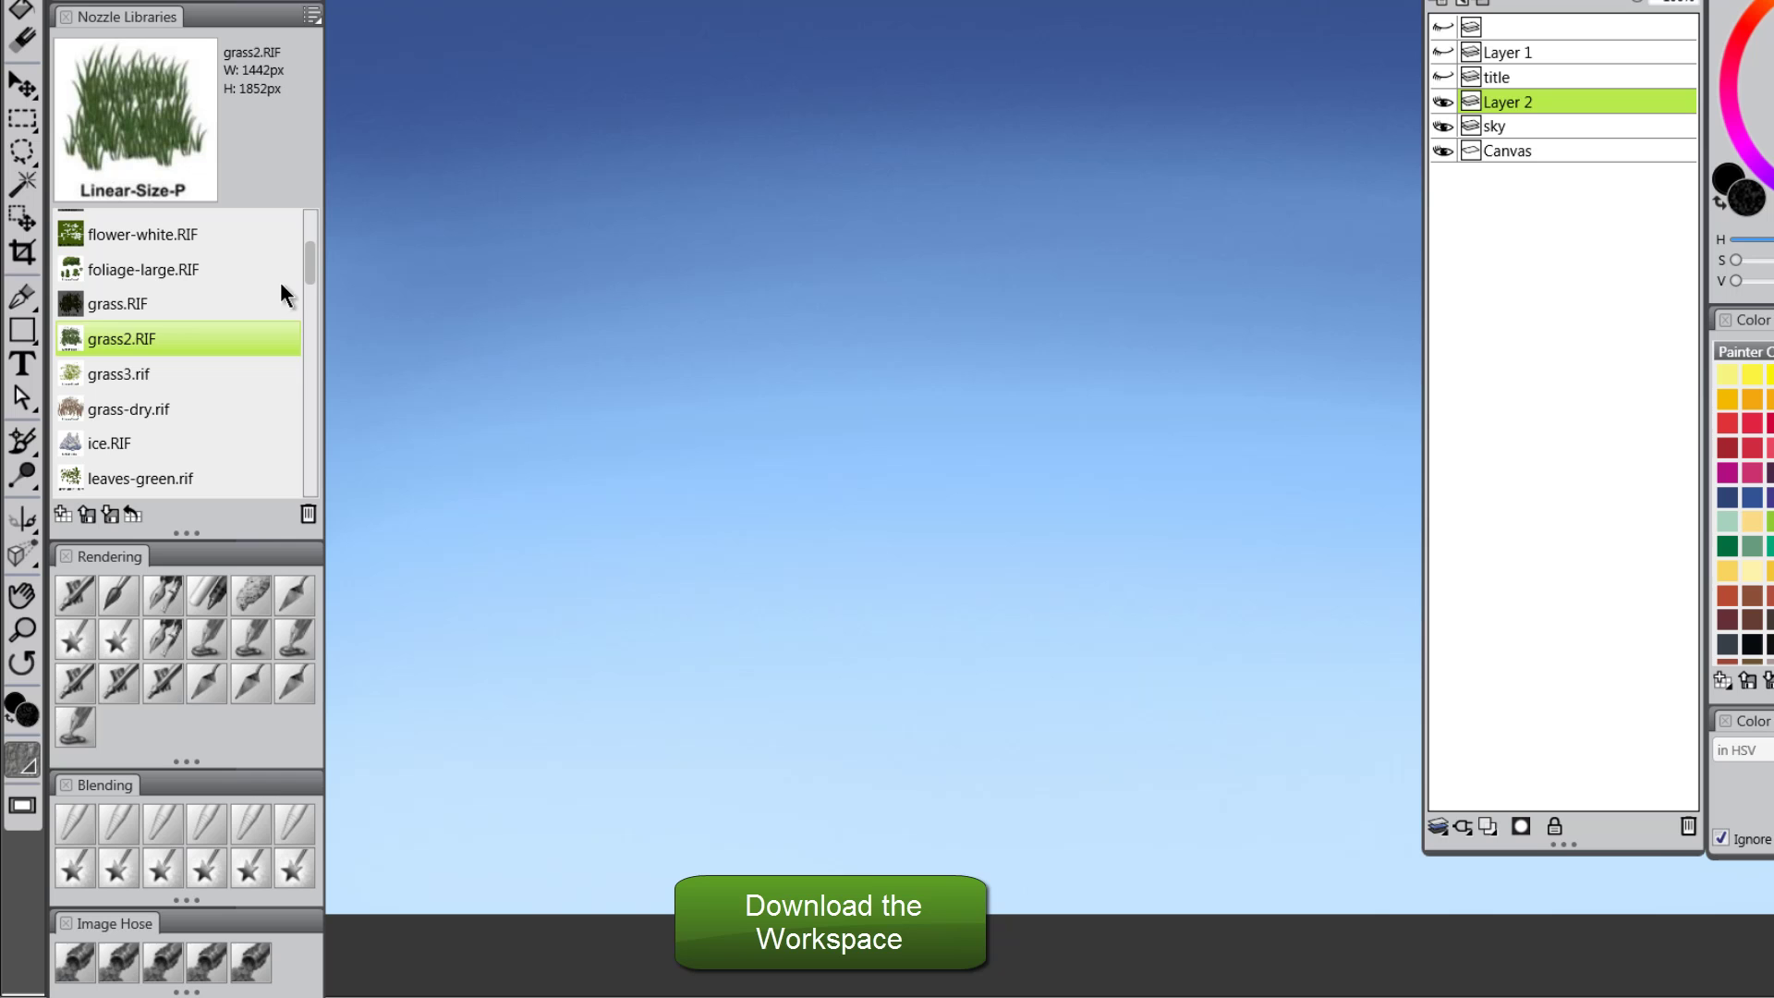
- Scroll the Nozzle Libraries down to the Painterly group and load break-thick.rif
drag(308, 262, 321, 340)
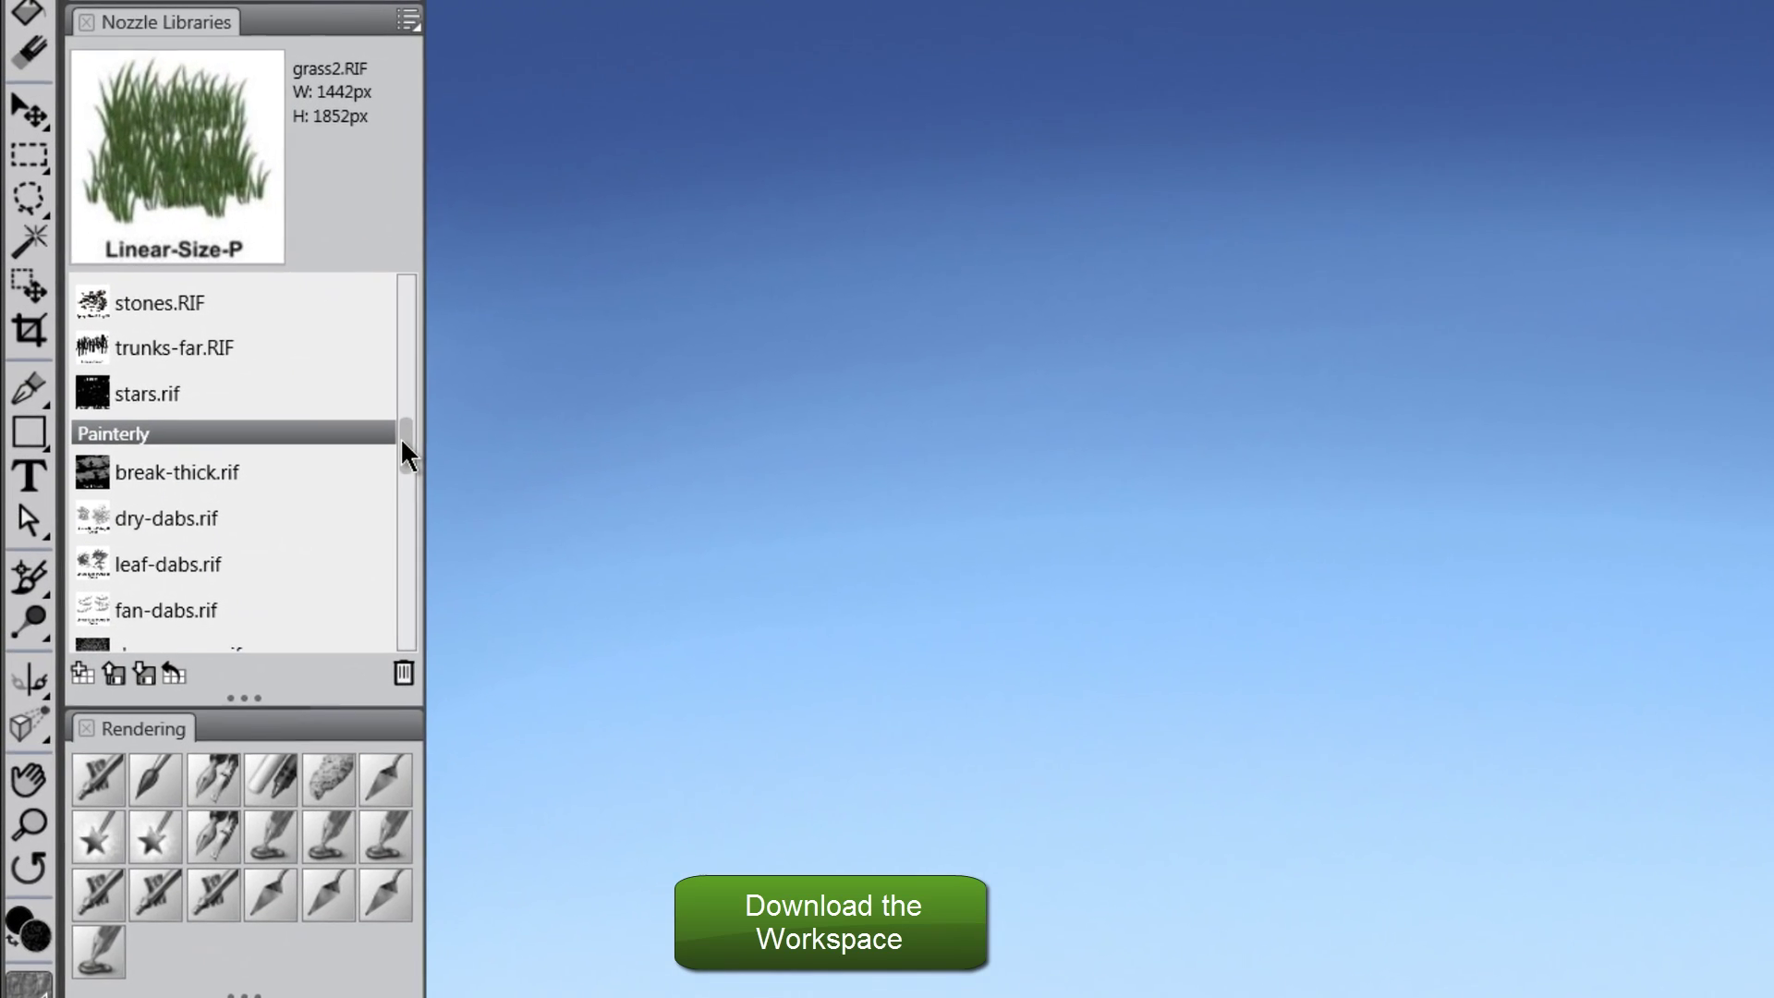
scroll(307, 338, down, 1)
drag(432, 473, 435, 490)
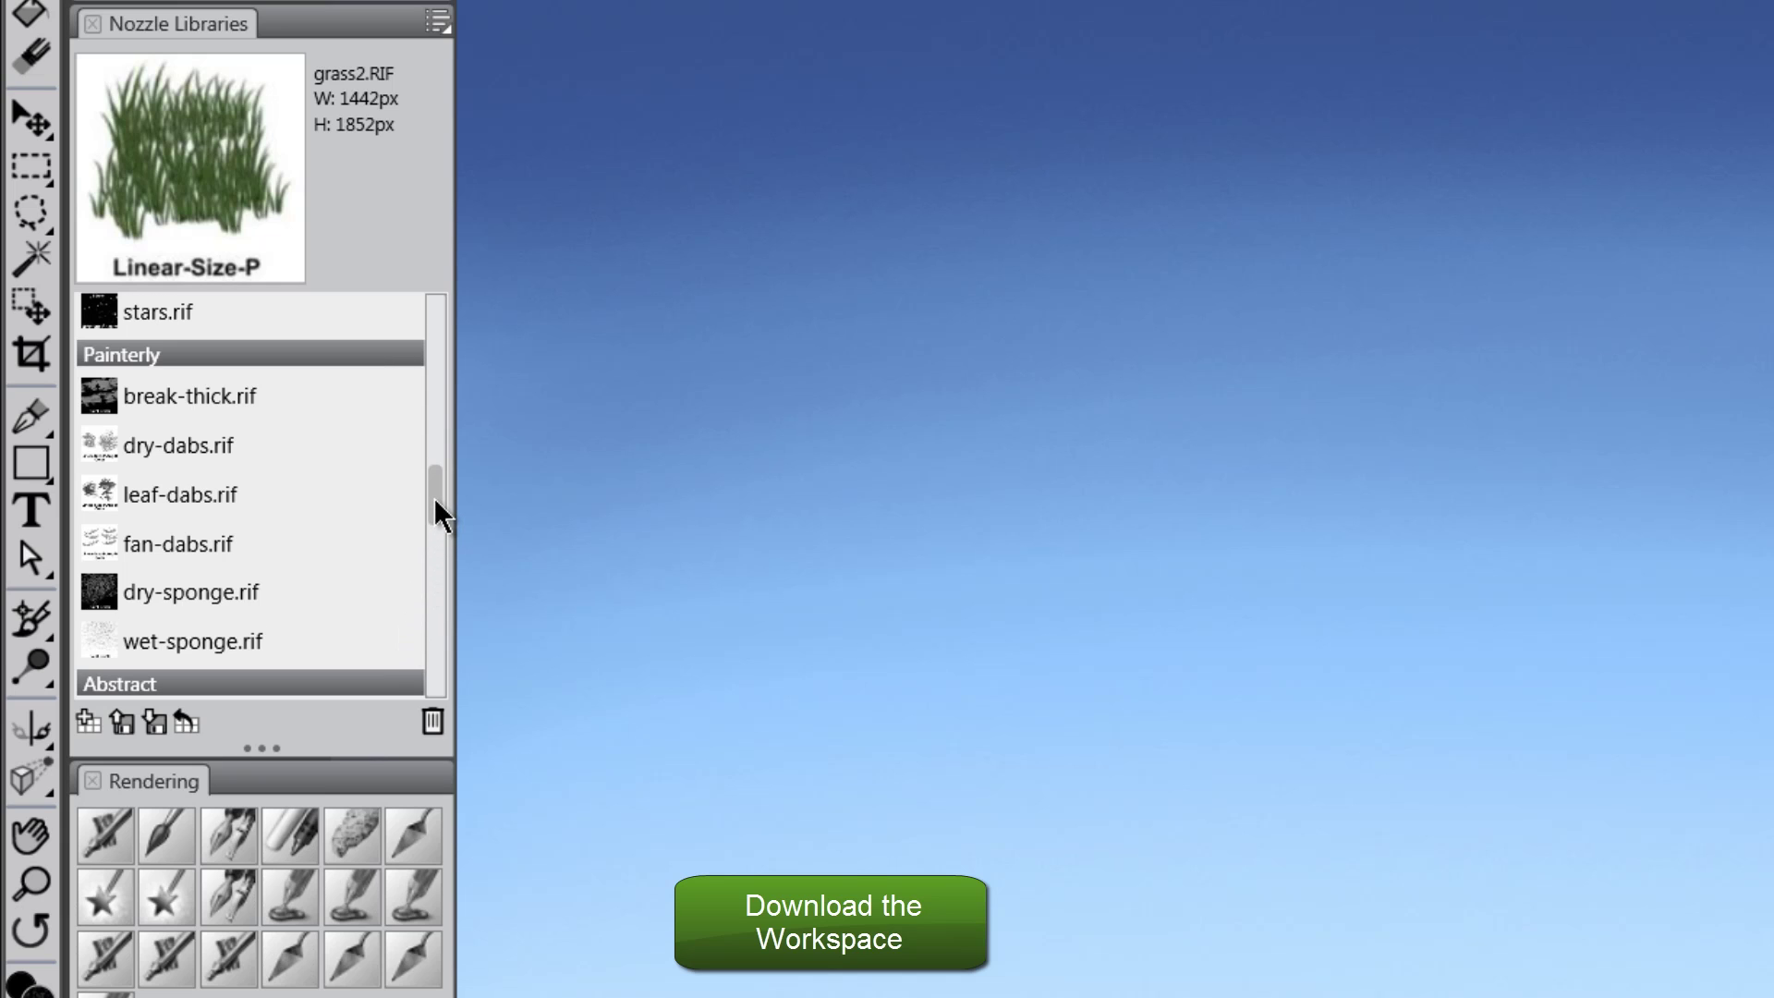
drag(435, 497, 434, 501)
click(167, 366)
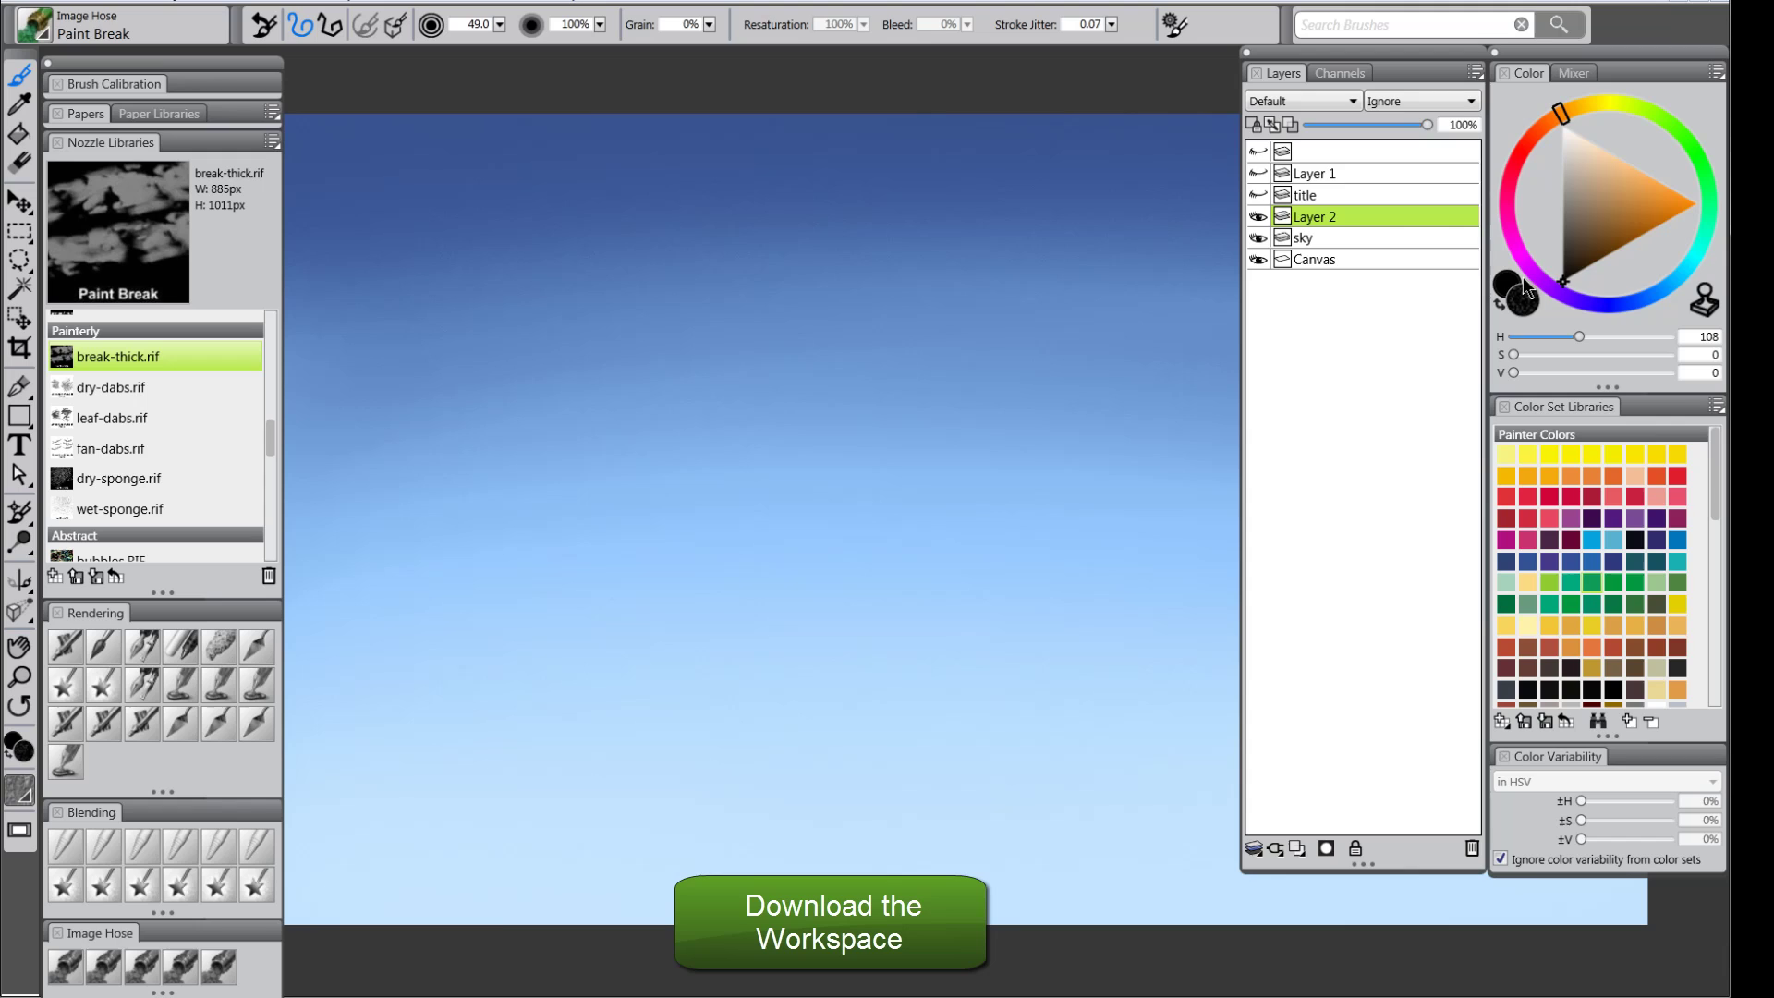
- Pick an orange colour, paint trial diagonal Paint Break strokes, then undo them
drag(1641, 222, 1701, 216)
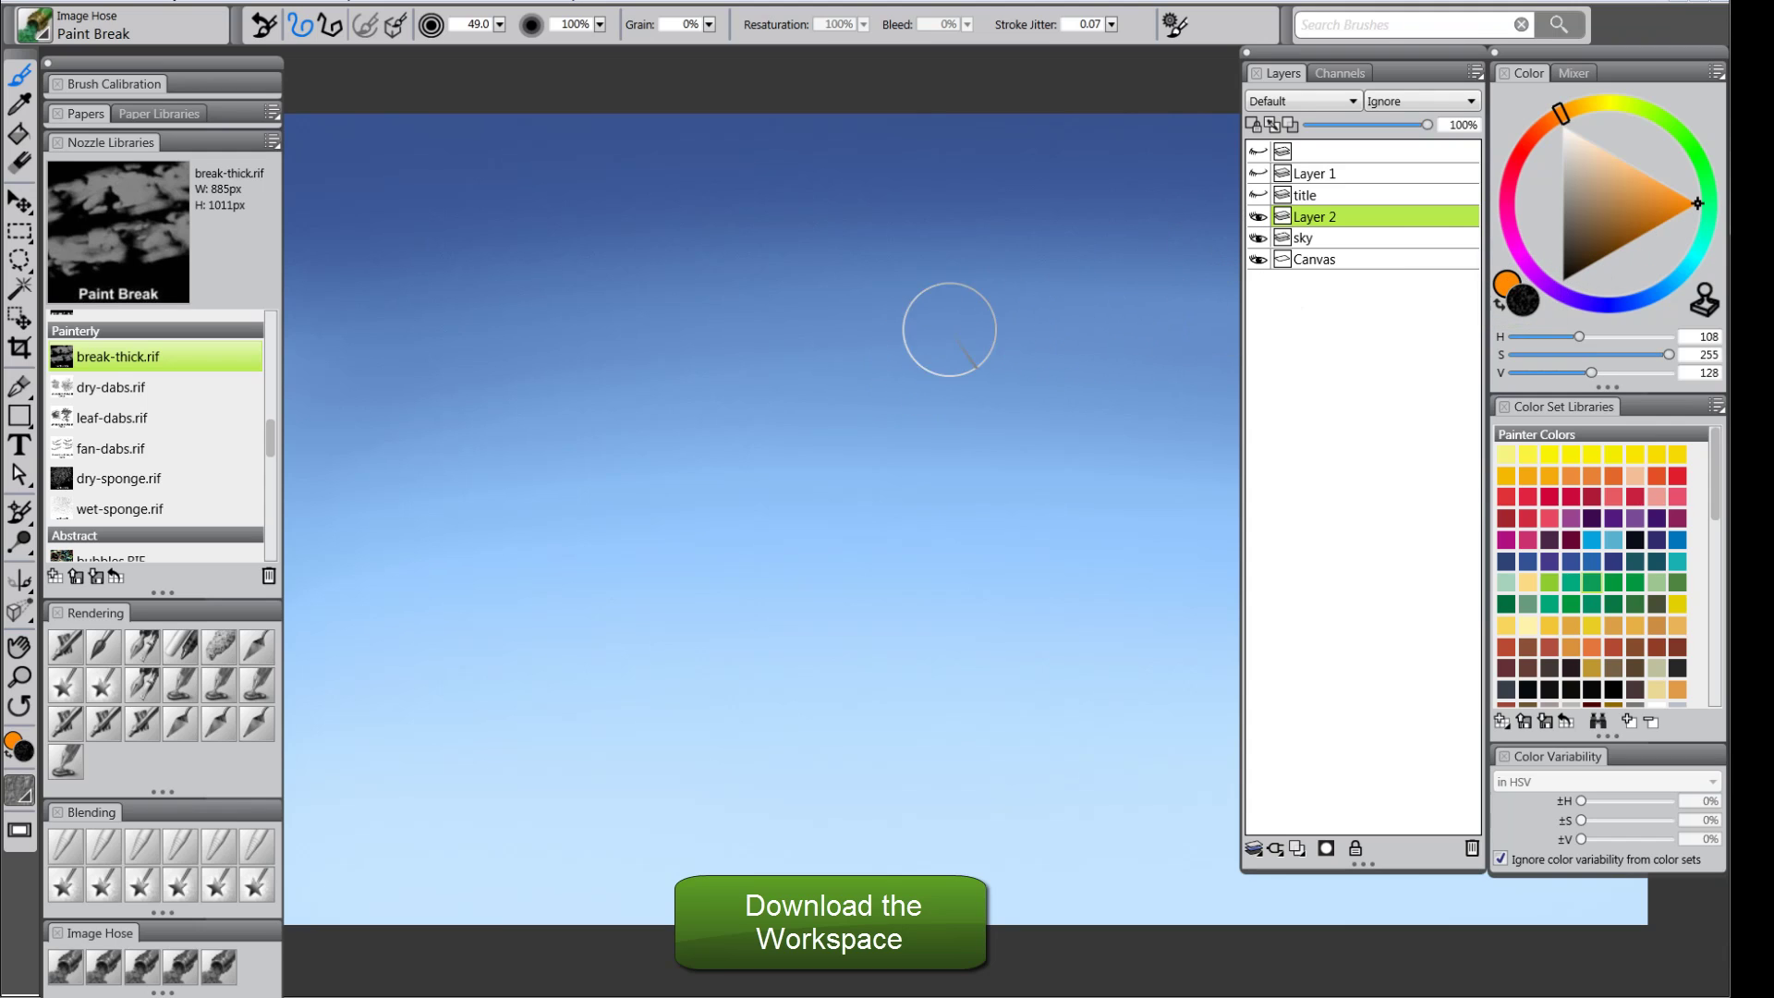
mouse_move(707, 543)
mouse_down()
mouse_move(931, 381)
mouse_move(730, 583)
mouse_move(928, 480)
mouse_move(1040, 541)
mouse_up()
key(ctrl+z)
drag(984, 268, 522, 712)
drag(1022, 348, 568, 809)
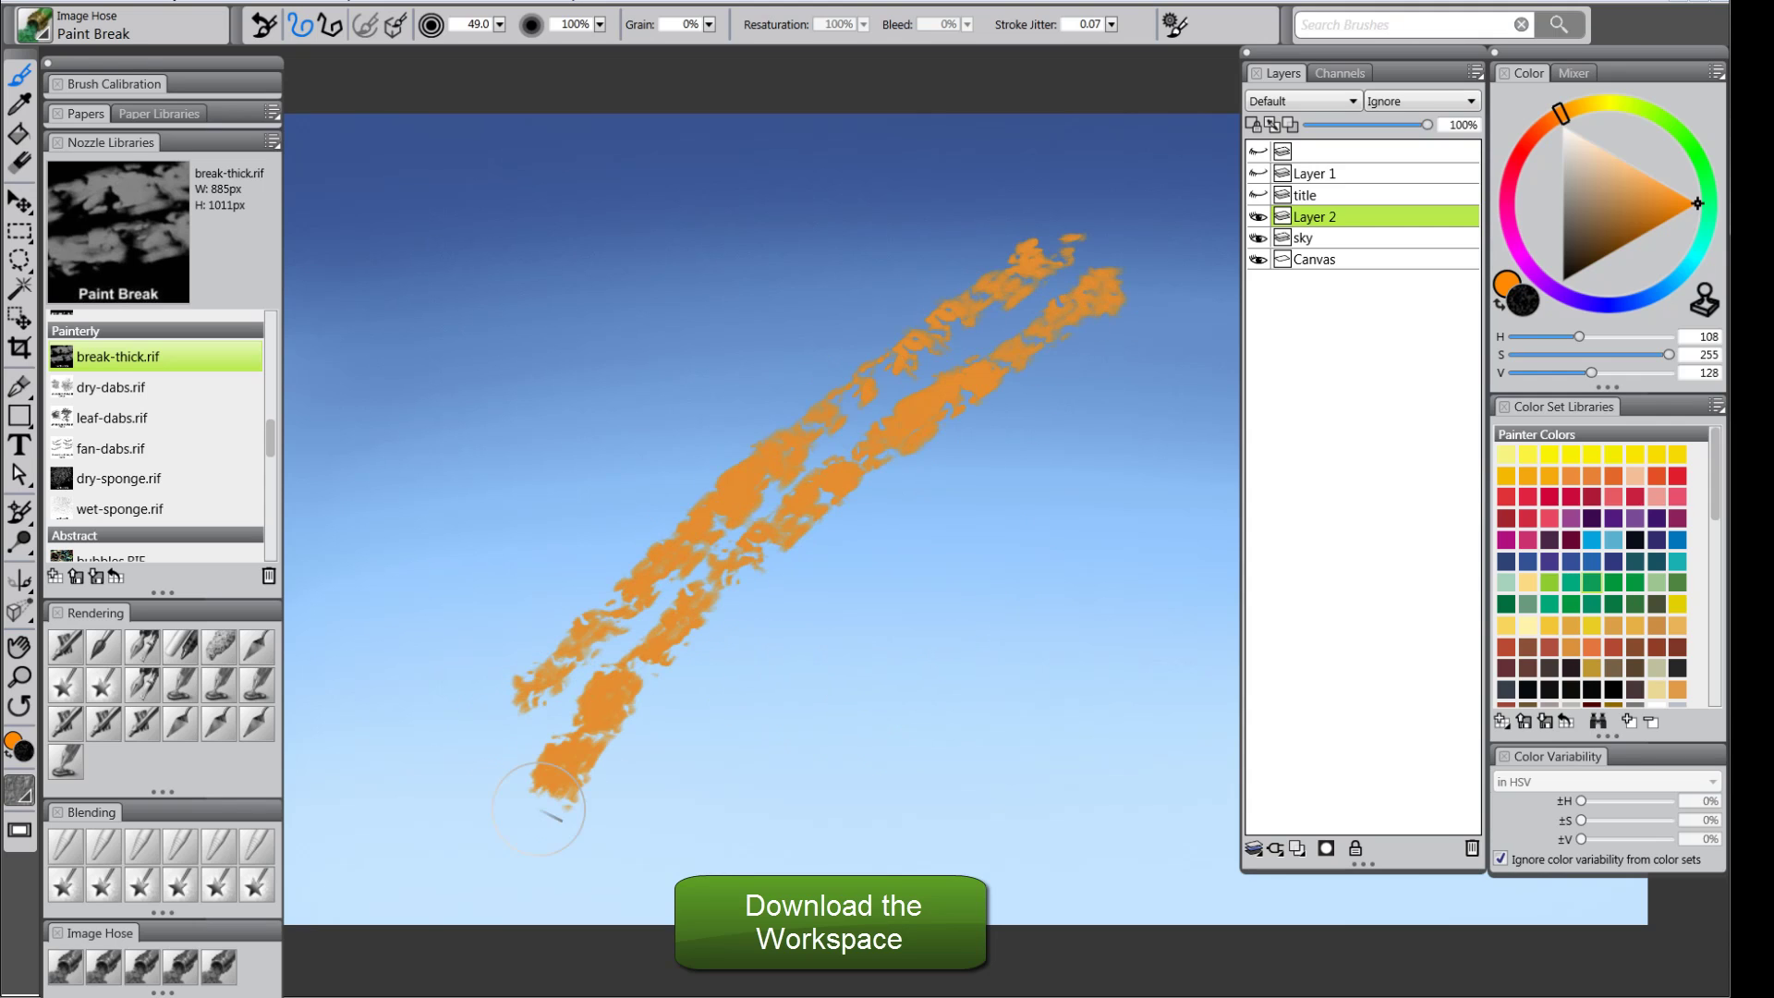
mouse_move(1016, 296)
mouse_down()
mouse_move(999, 238)
mouse_move(443, 661)
mouse_up()
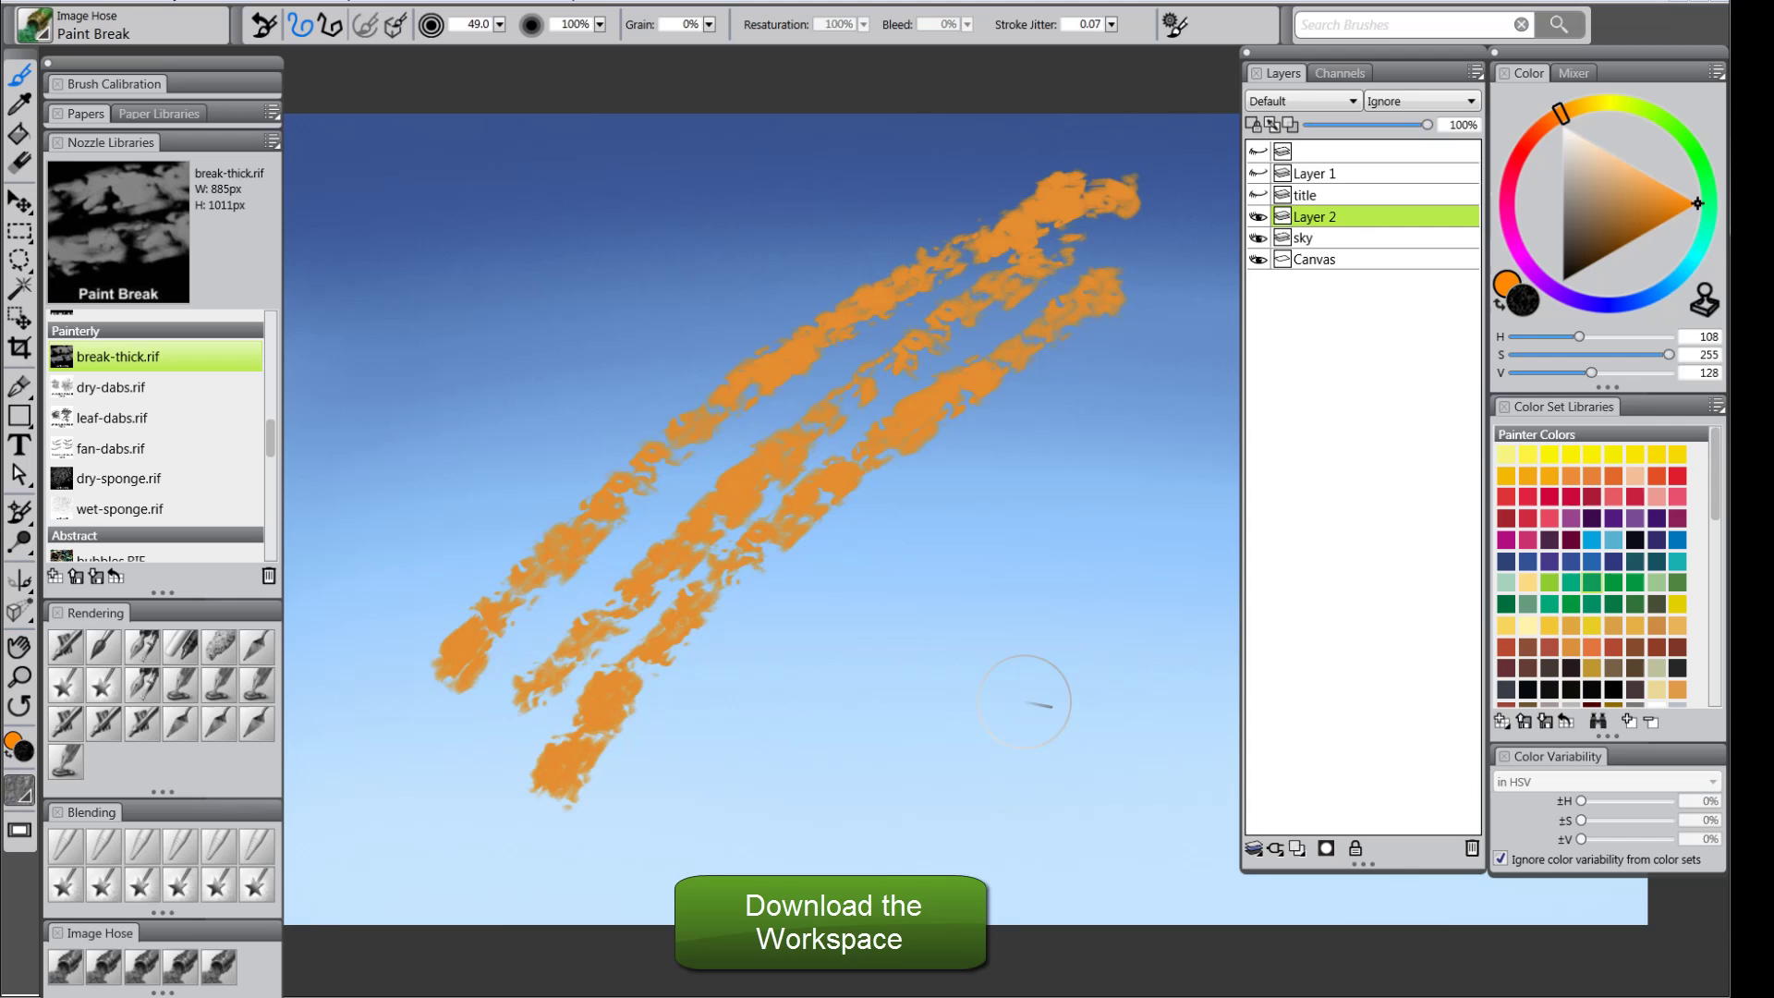
key(ctrl+z)
key(ctrl+z)
key(ctrl+z)
key(ctrl+z)
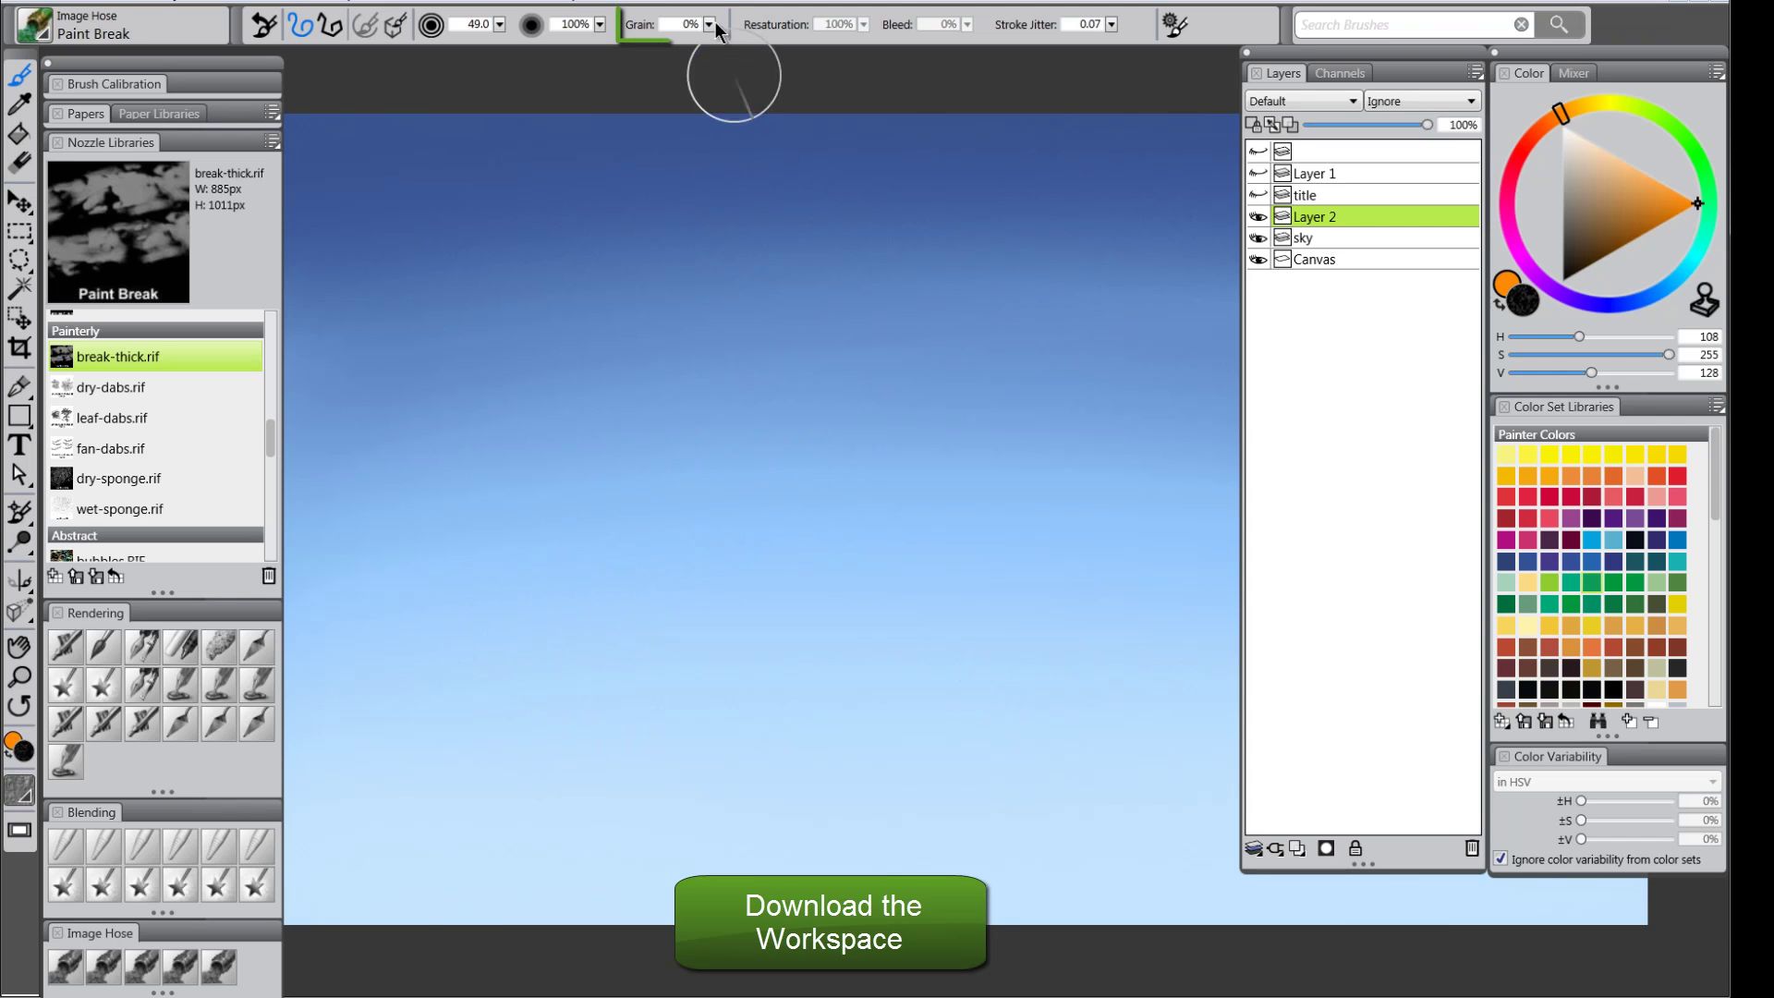
- Lower the brush Grain amount and paint a scrubbed orange patch
click(710, 25)
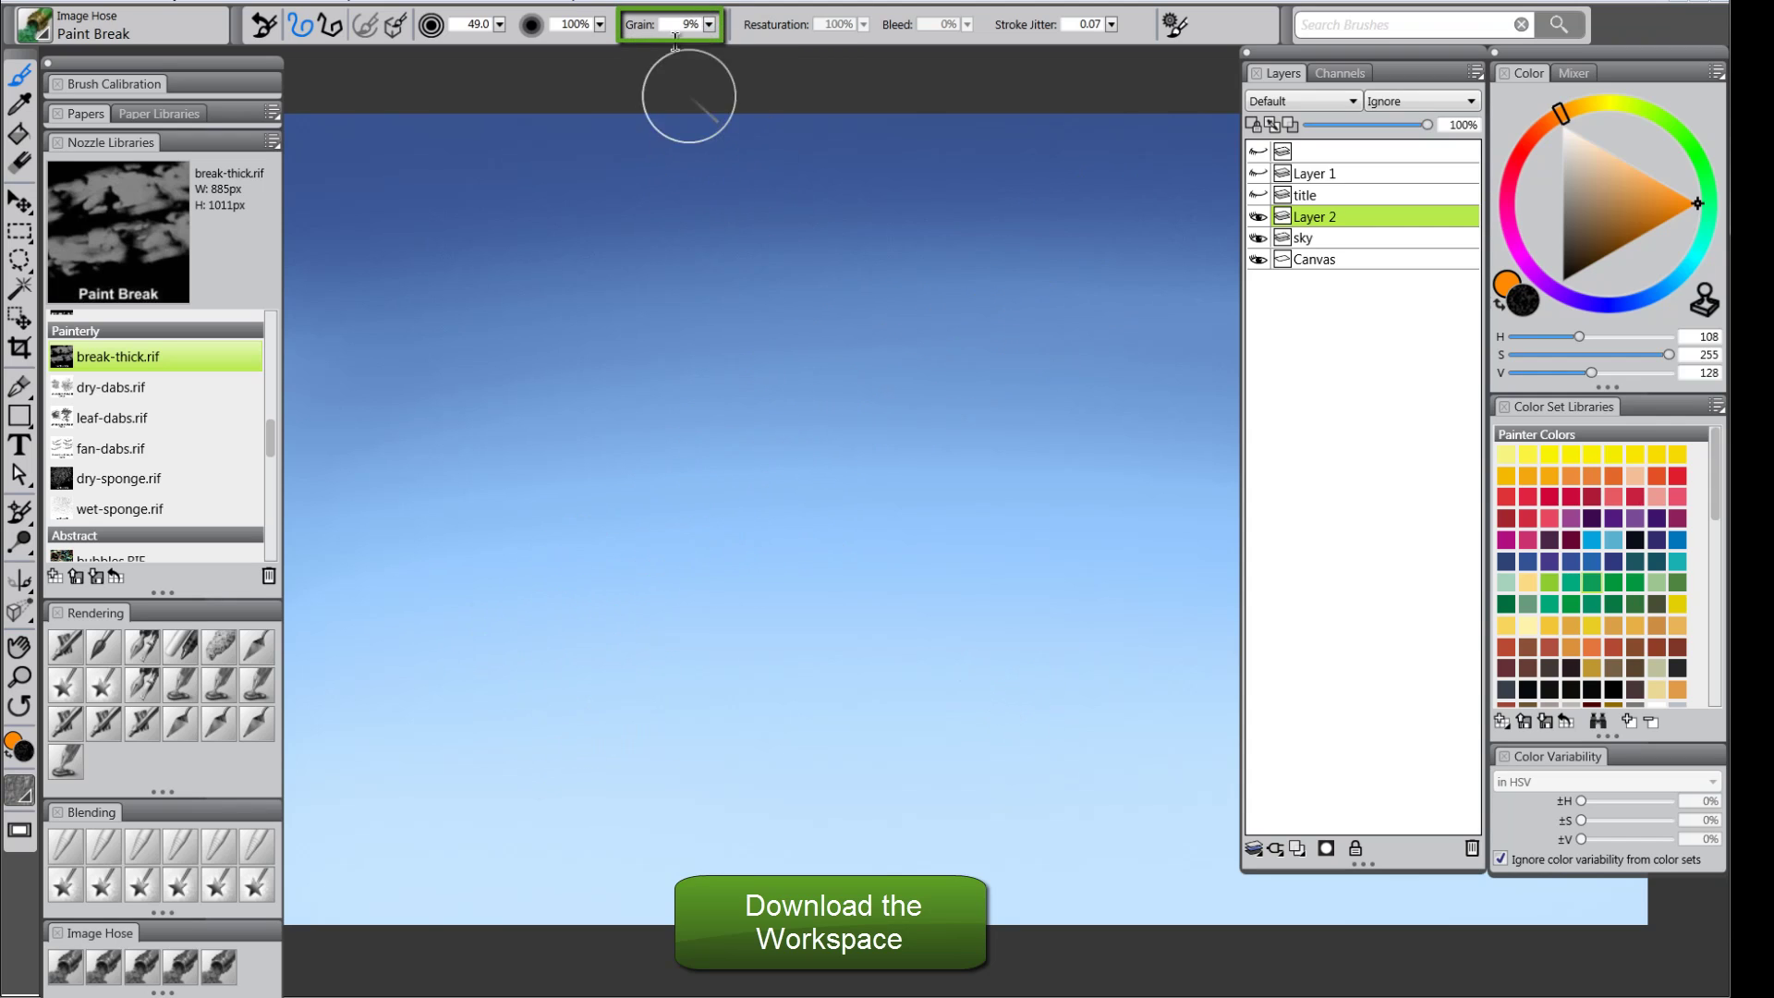
drag(714, 26, 686, 46)
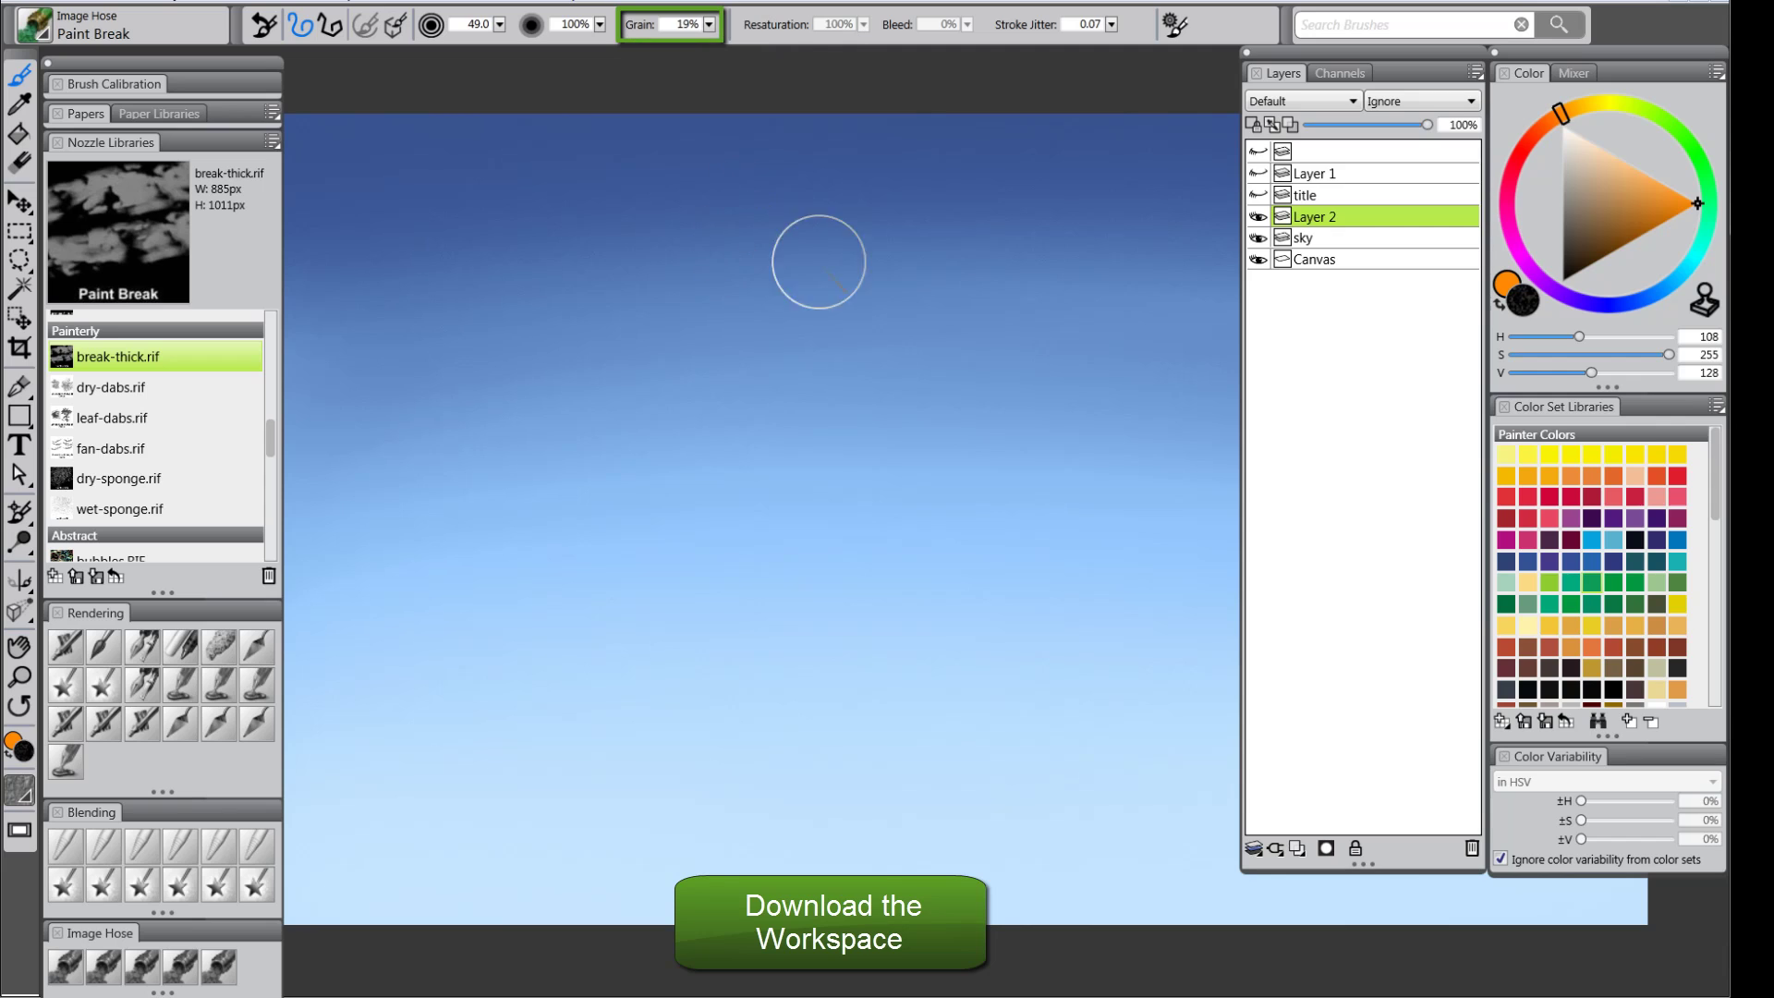
mouse_move(933, 226)
mouse_down()
mouse_move(653, 507)
mouse_move(792, 397)
mouse_move(813, 473)
mouse_move(879, 364)
mouse_move(812, 277)
mouse_move(573, 462)
mouse_move(665, 591)
mouse_up()
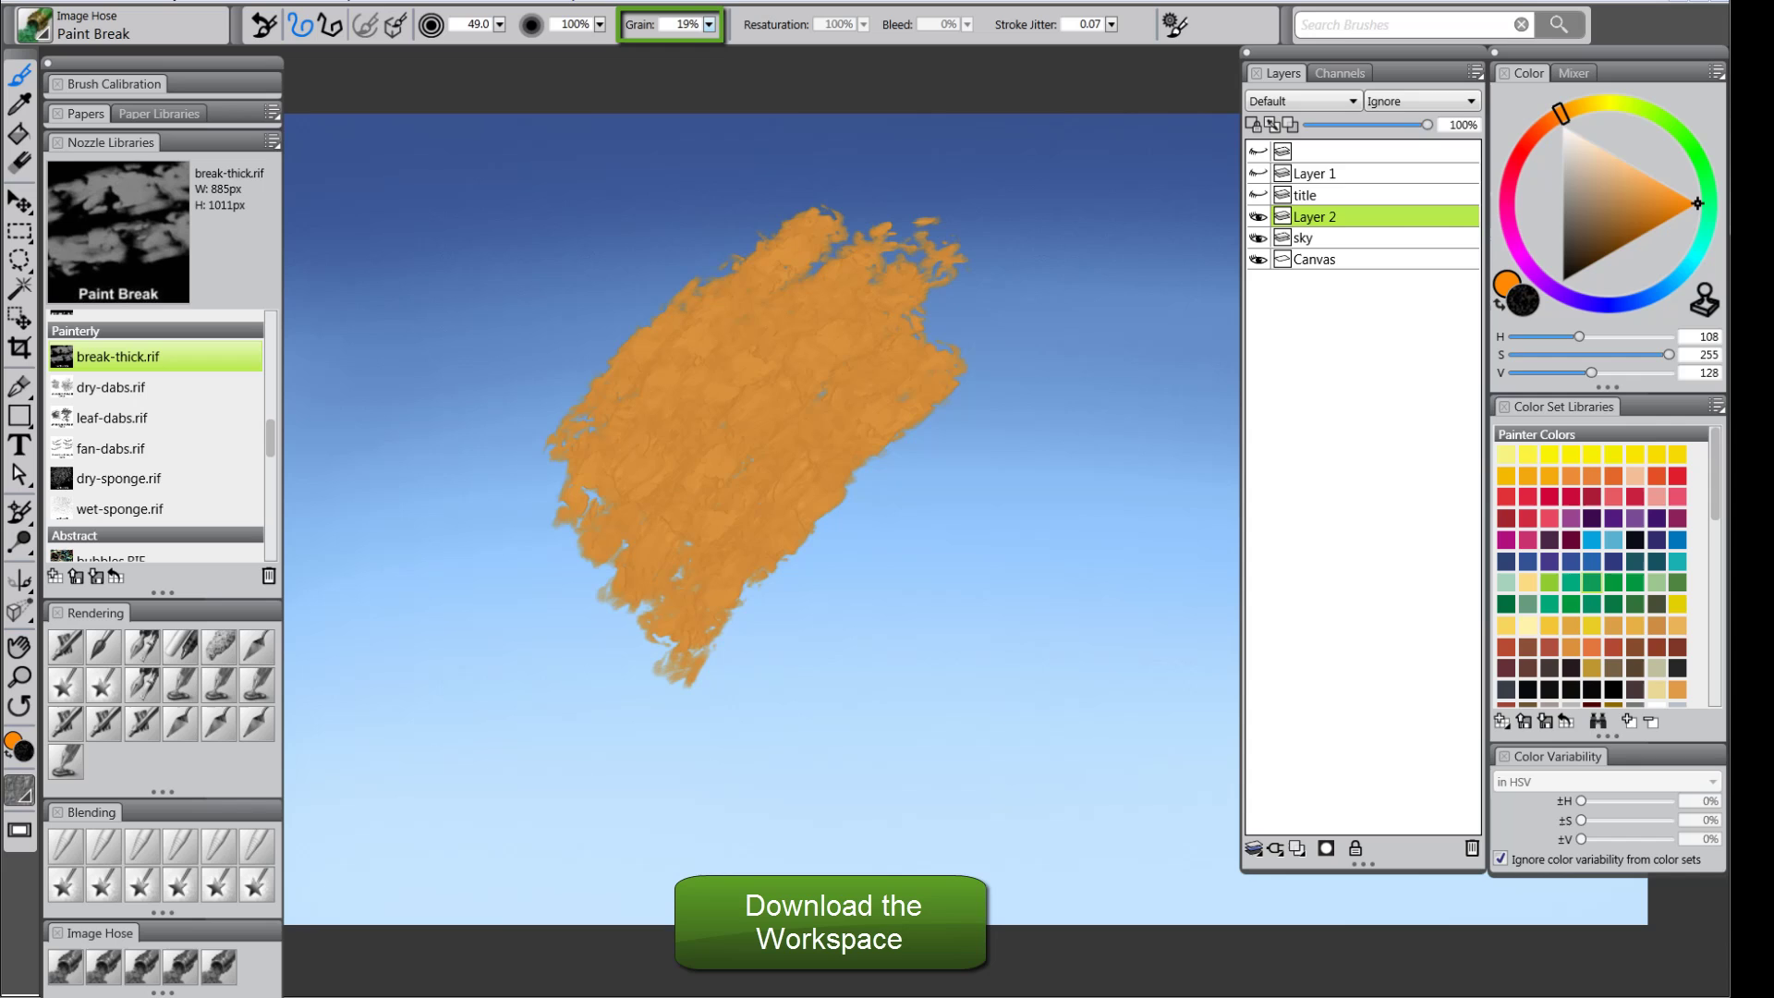
mouse_move(780, 527)
mouse_down()
mouse_move(724, 717)
mouse_move(897, 678)
mouse_move(856, 782)
mouse_move(872, 757)
mouse_move(802, 684)
mouse_move(824, 614)
mouse_move(775, 589)
mouse_move(749, 542)
mouse_move(452, 597)
mouse_move(448, 550)
mouse_up()
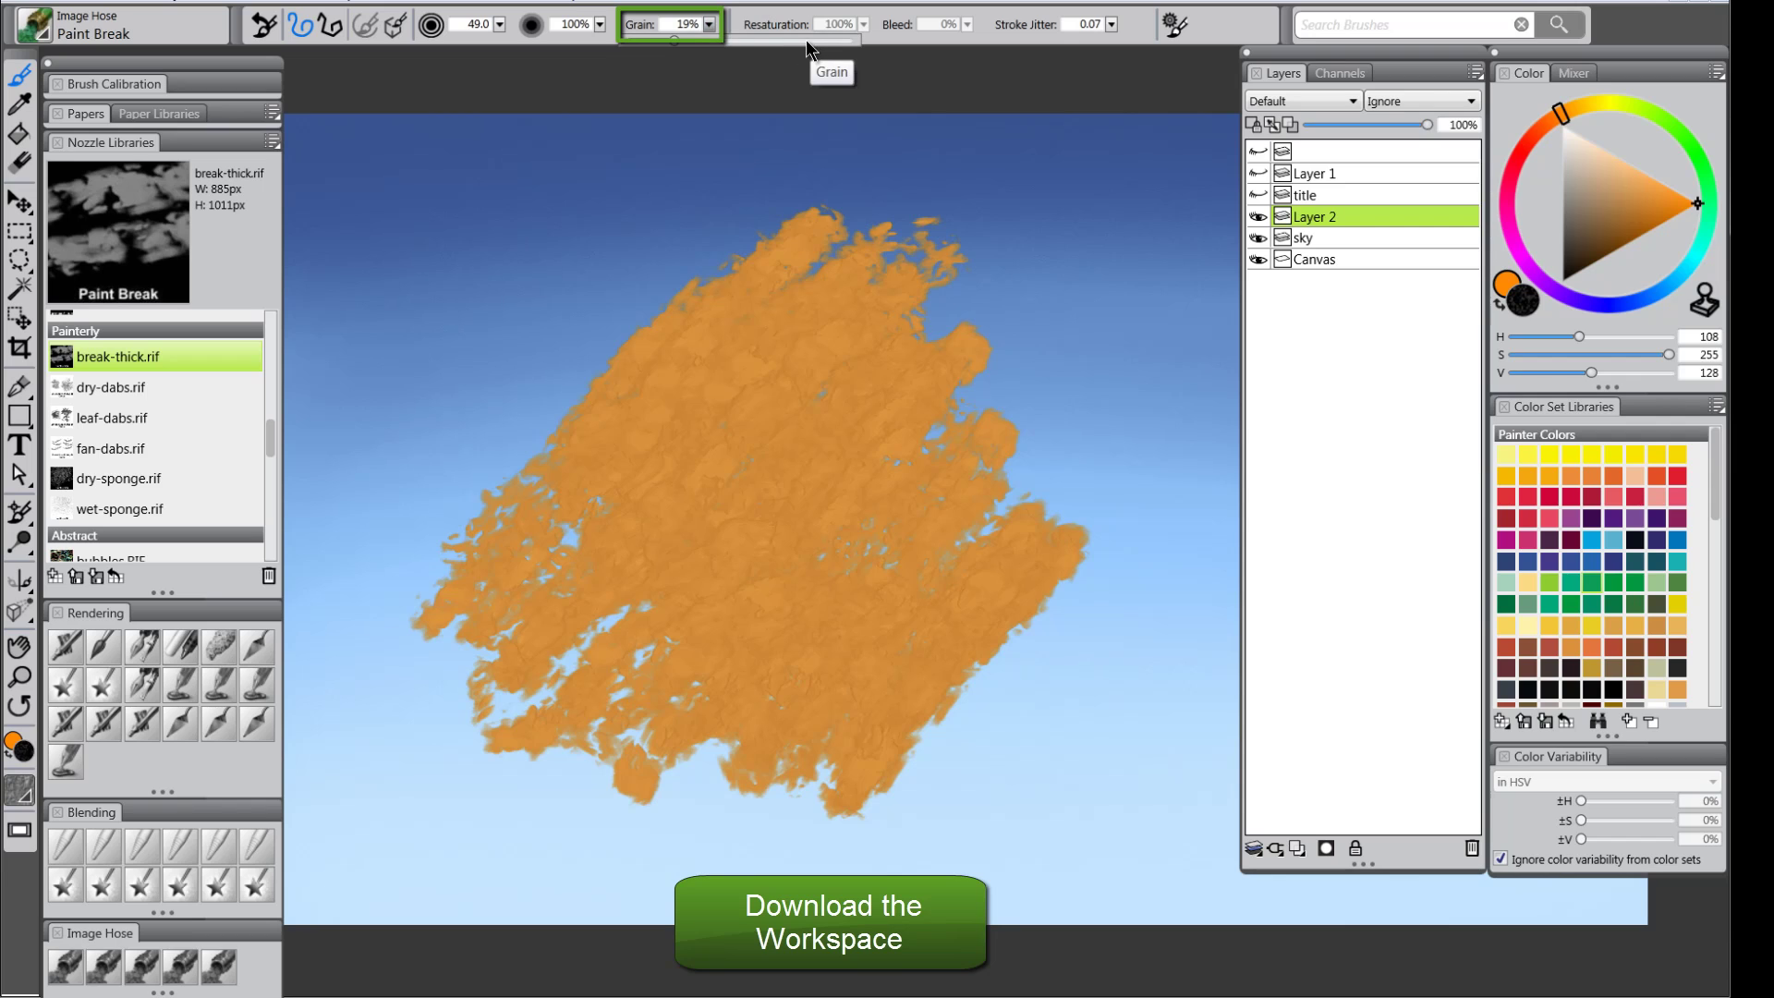
- Set Grain to 81%, paint grey-brown texture over the blob, then undo it
click(673, 23)
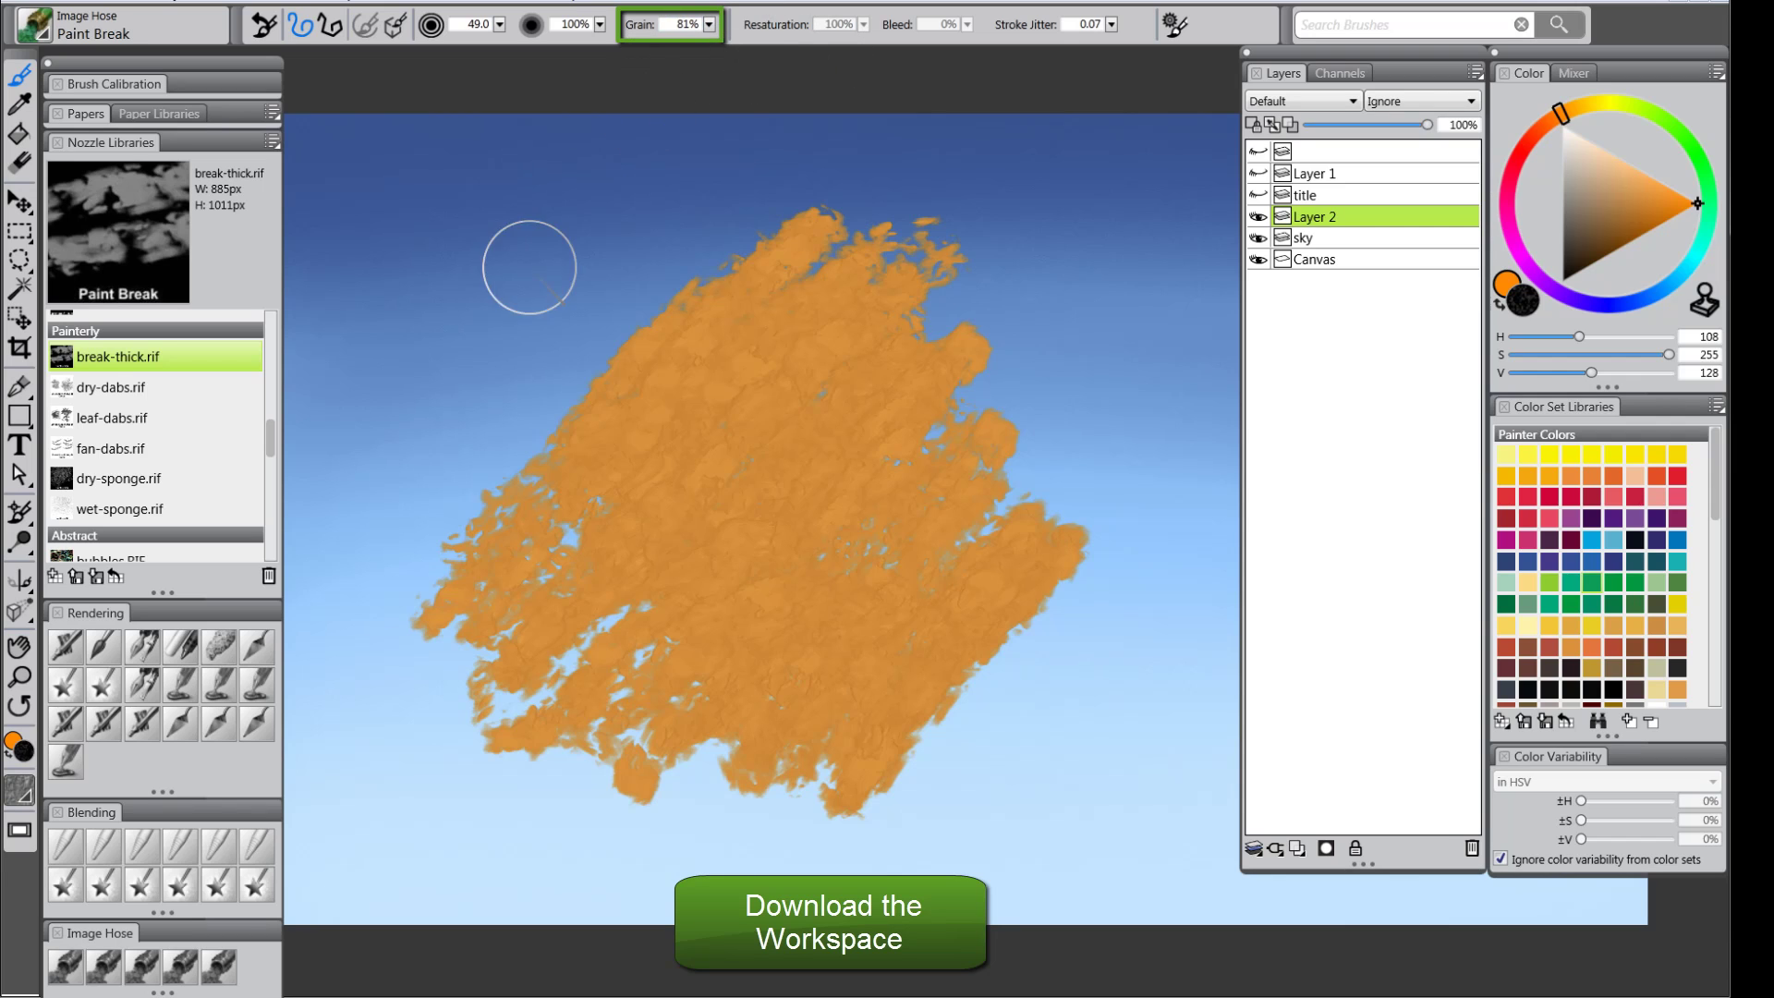
mouse_move(529, 267)
mouse_down()
mouse_move(586, 245)
mouse_move(634, 268)
mouse_move(416, 356)
mouse_move(411, 383)
mouse_up()
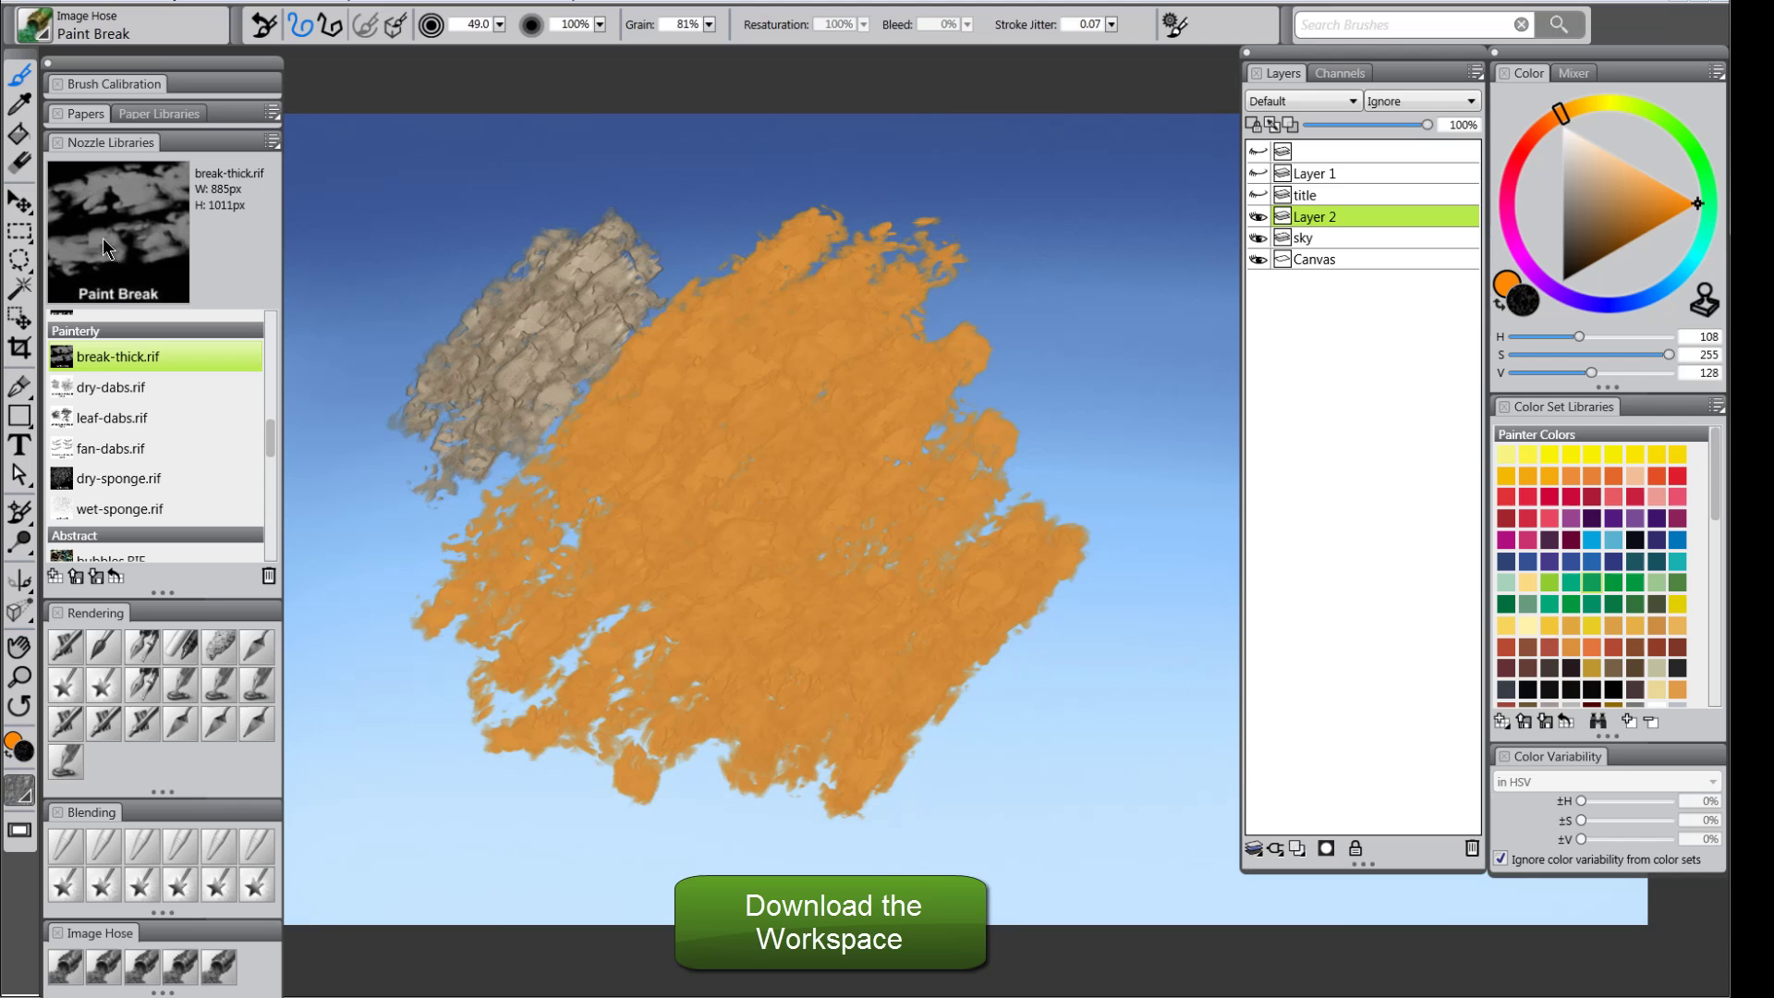
mouse_move(653, 258)
mouse_down()
mouse_move(753, 194)
mouse_move(541, 397)
mouse_up()
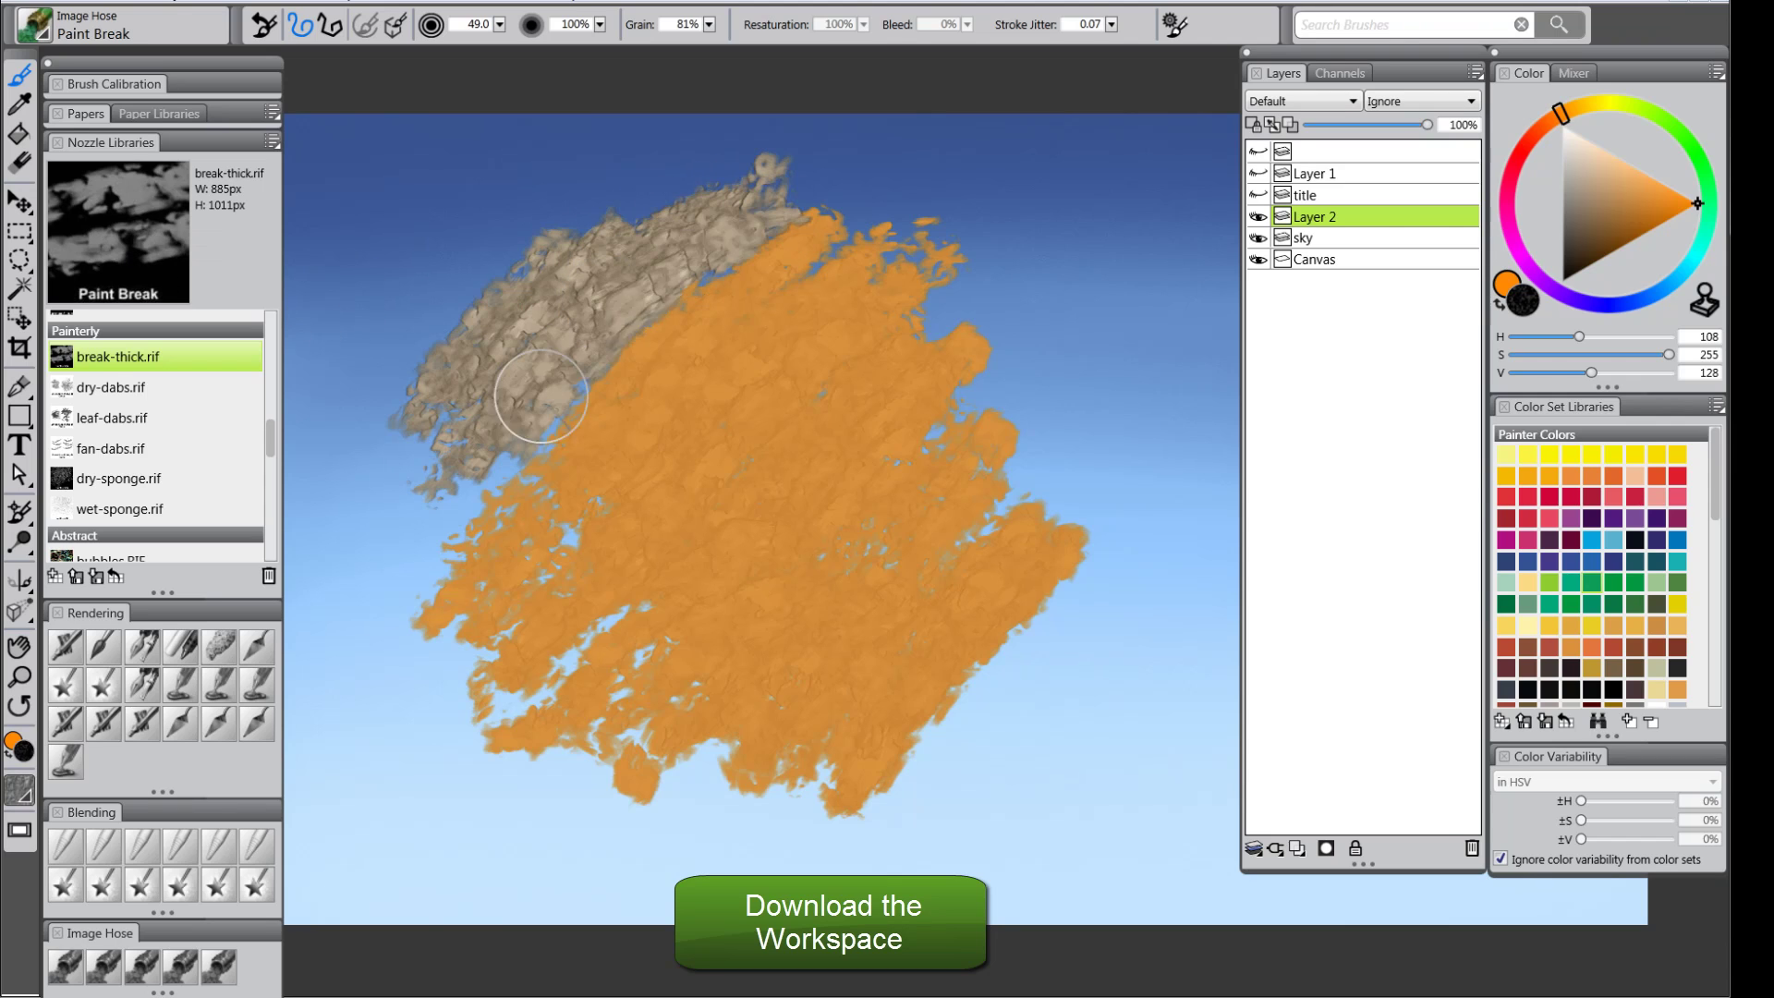
mouse_move(532, 527)
mouse_down()
mouse_move(672, 395)
mouse_move(607, 592)
mouse_move(741, 587)
mouse_move(844, 554)
mouse_up()
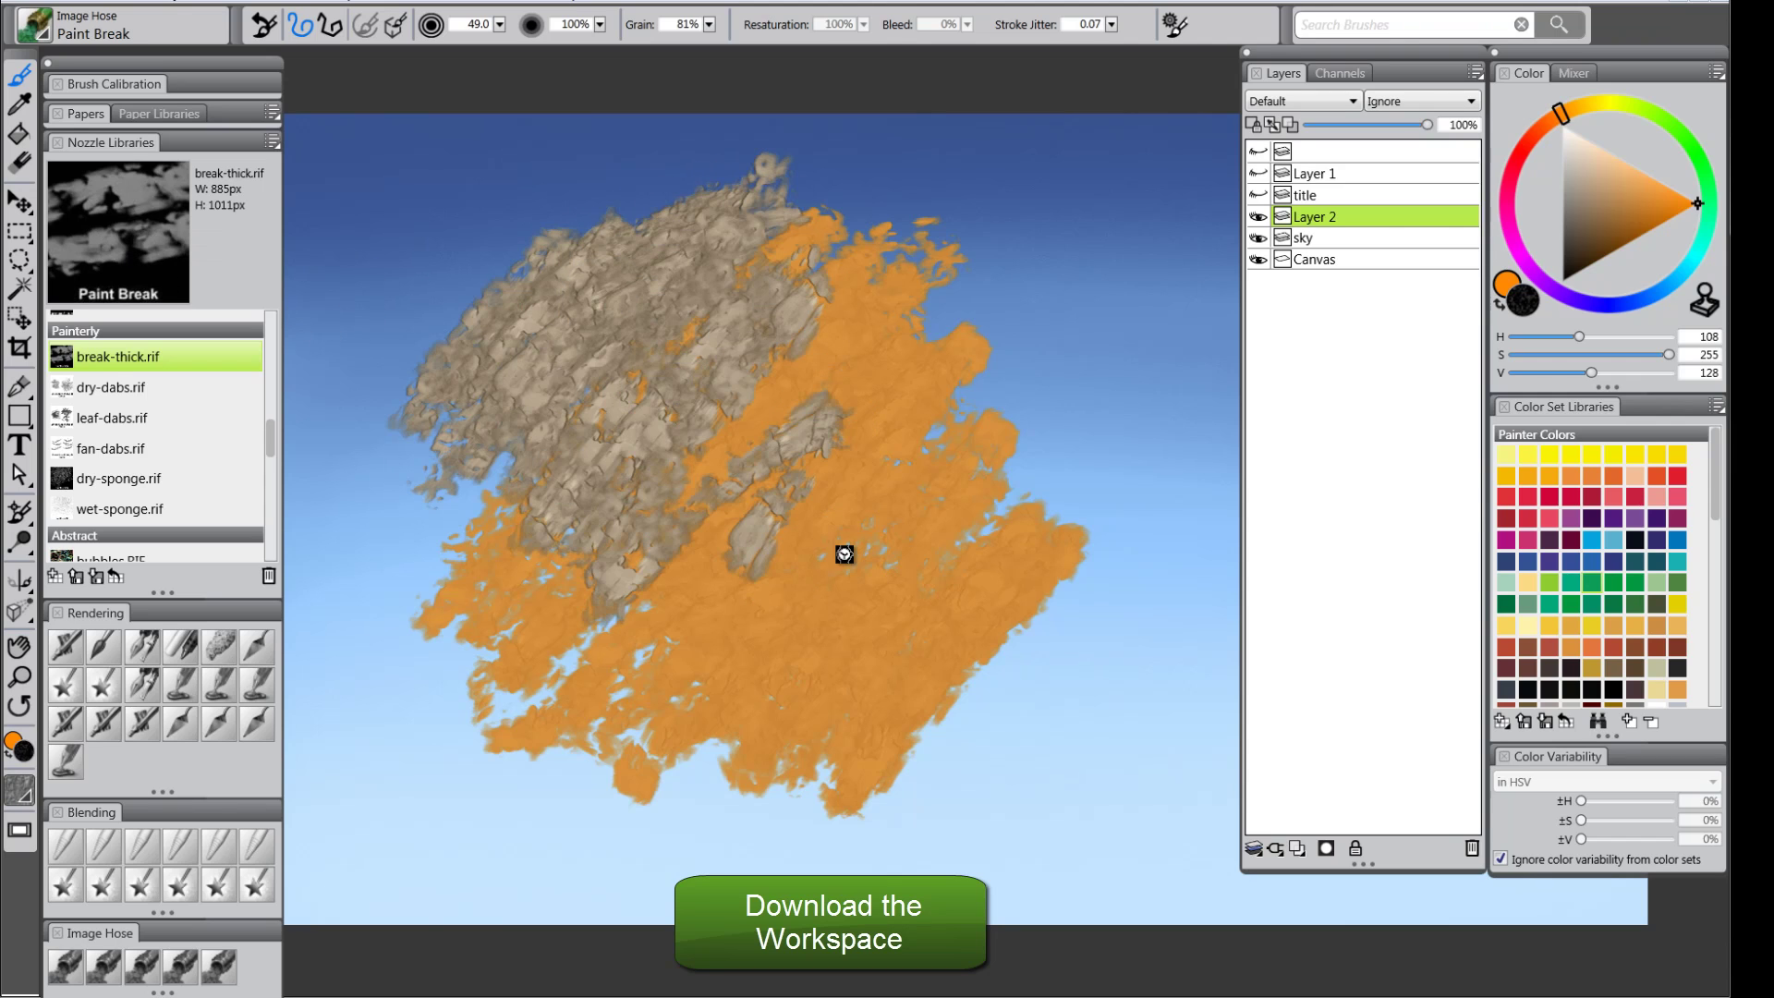
key(ctrl+z)
key(ctrl+z)
key(ctrl+z)
- Lower Grain to 18% and paint fresh orange strokes
click(710, 25)
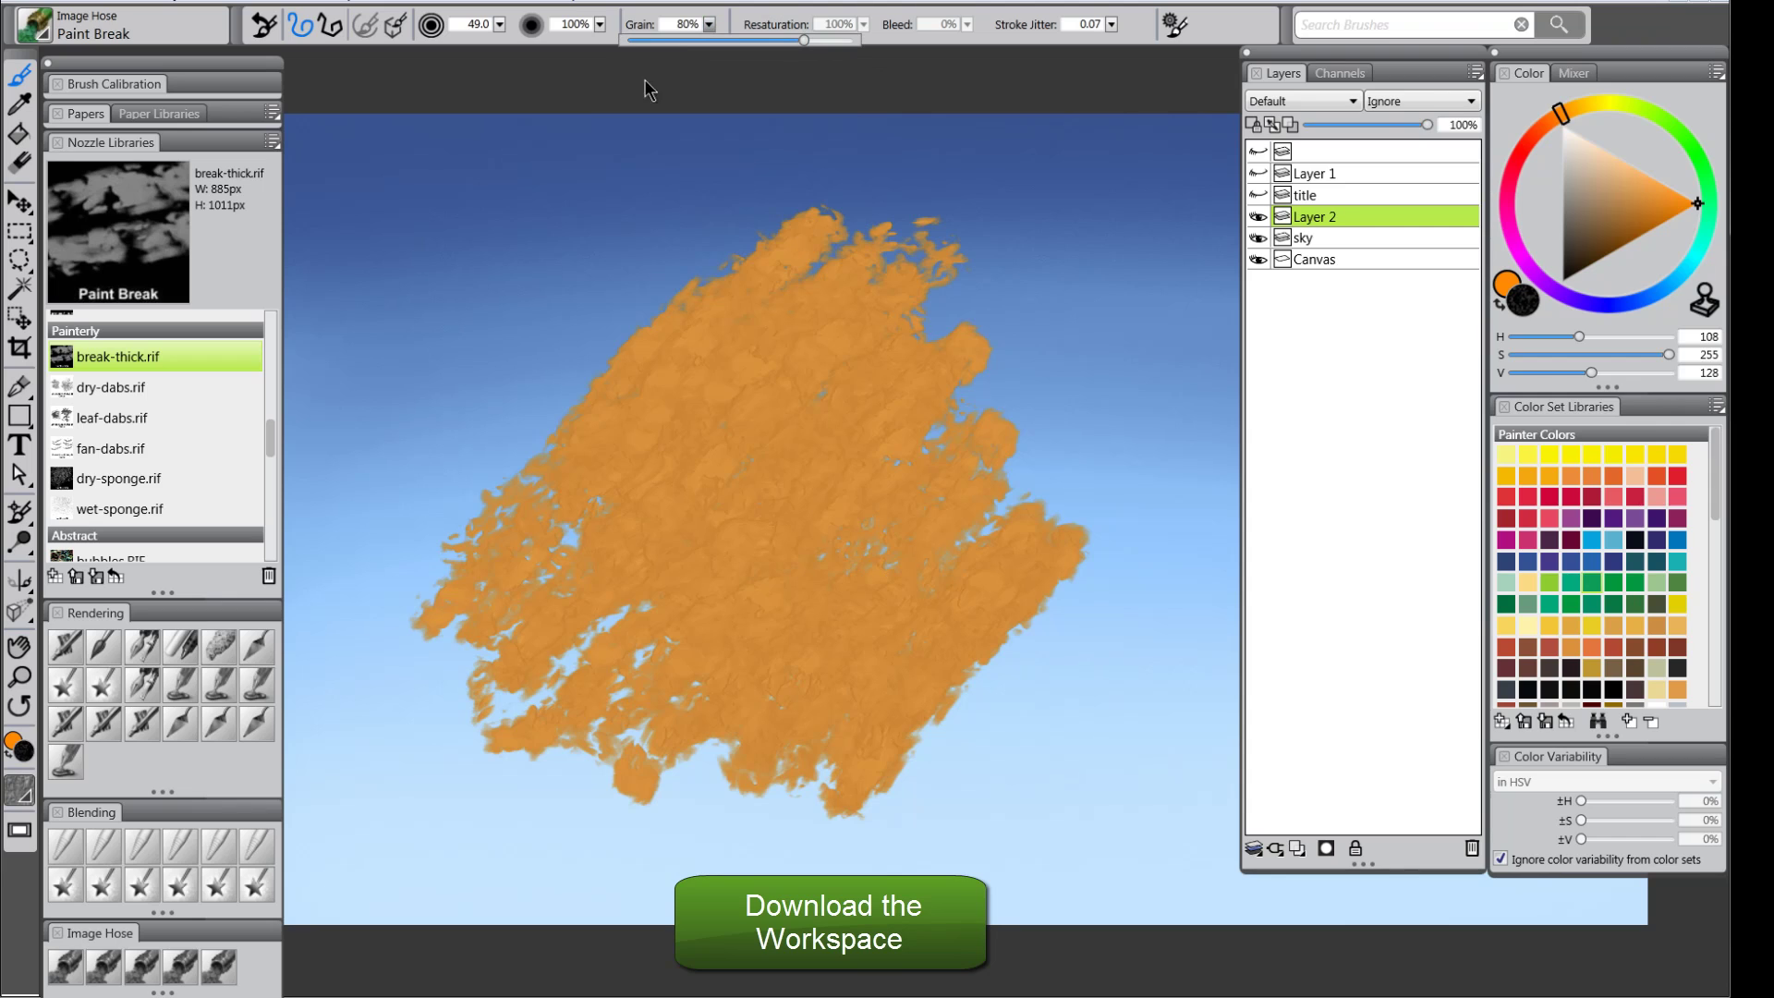
click(649, 42)
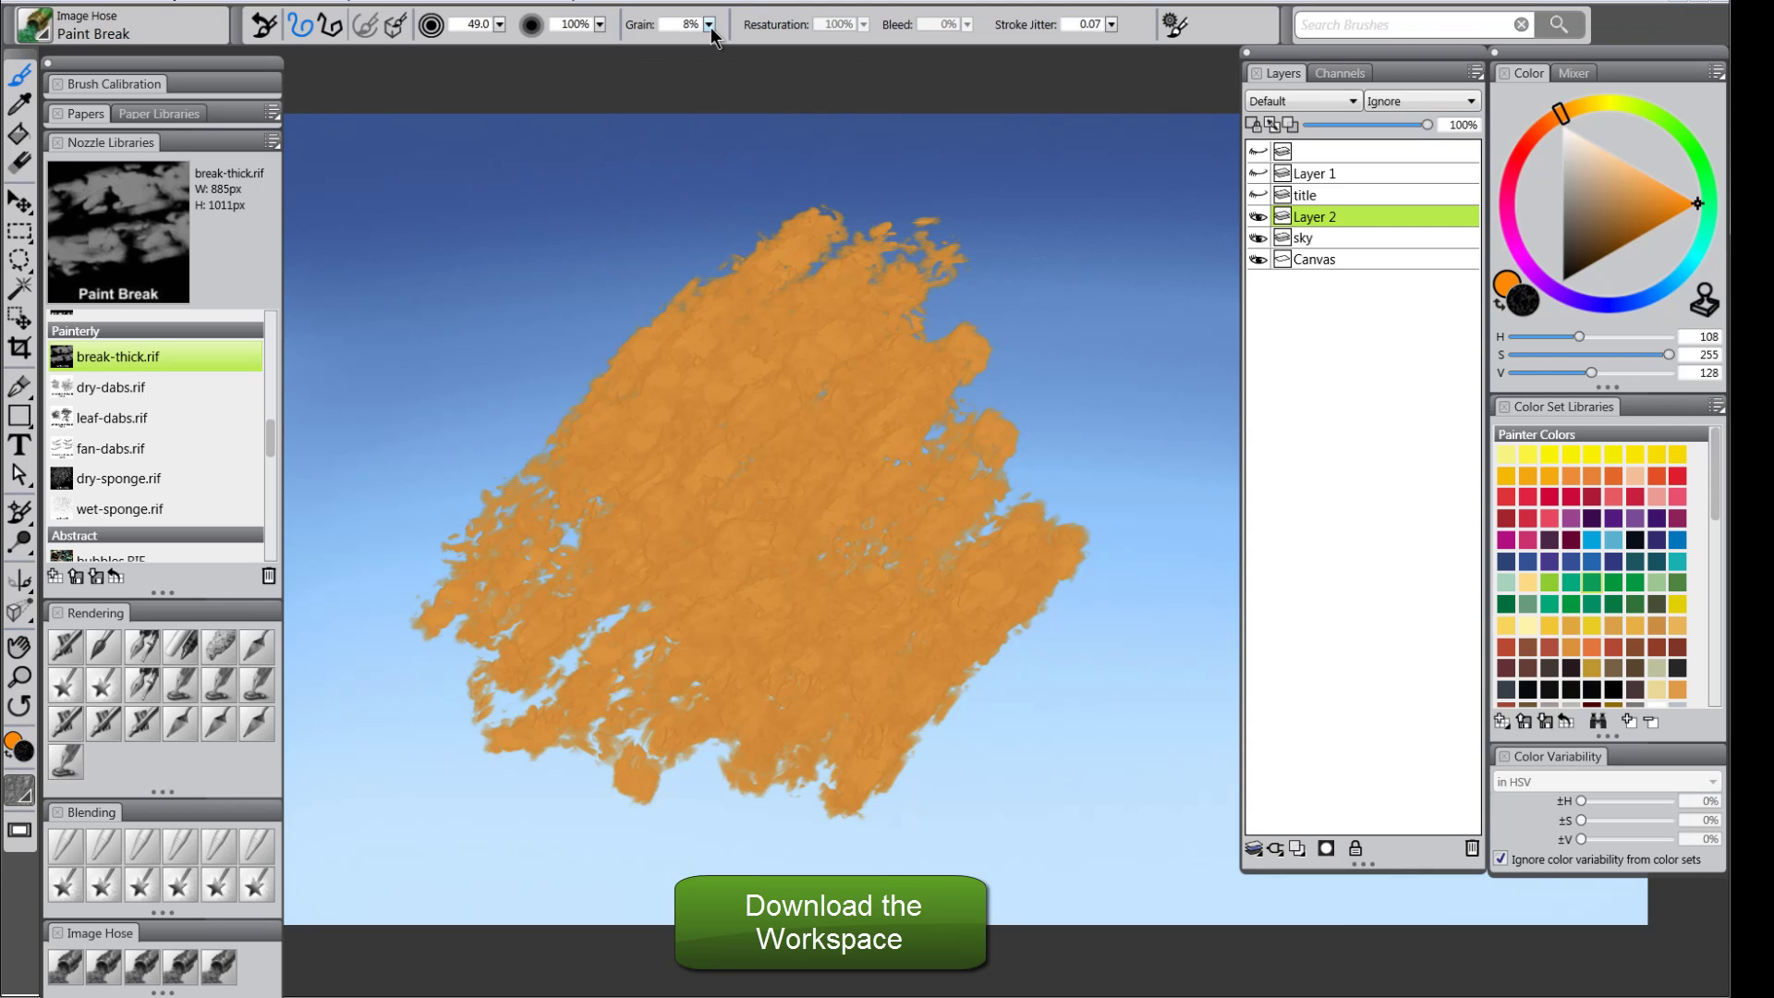
mouse_move(612, 226)
mouse_down()
mouse_move(559, 289)
mouse_move(495, 475)
mouse_move(574, 497)
mouse_up()
- Clear Layer 2, load fan-dabs.rif with a cyan-blue colour, and test a dab
key(Delete)
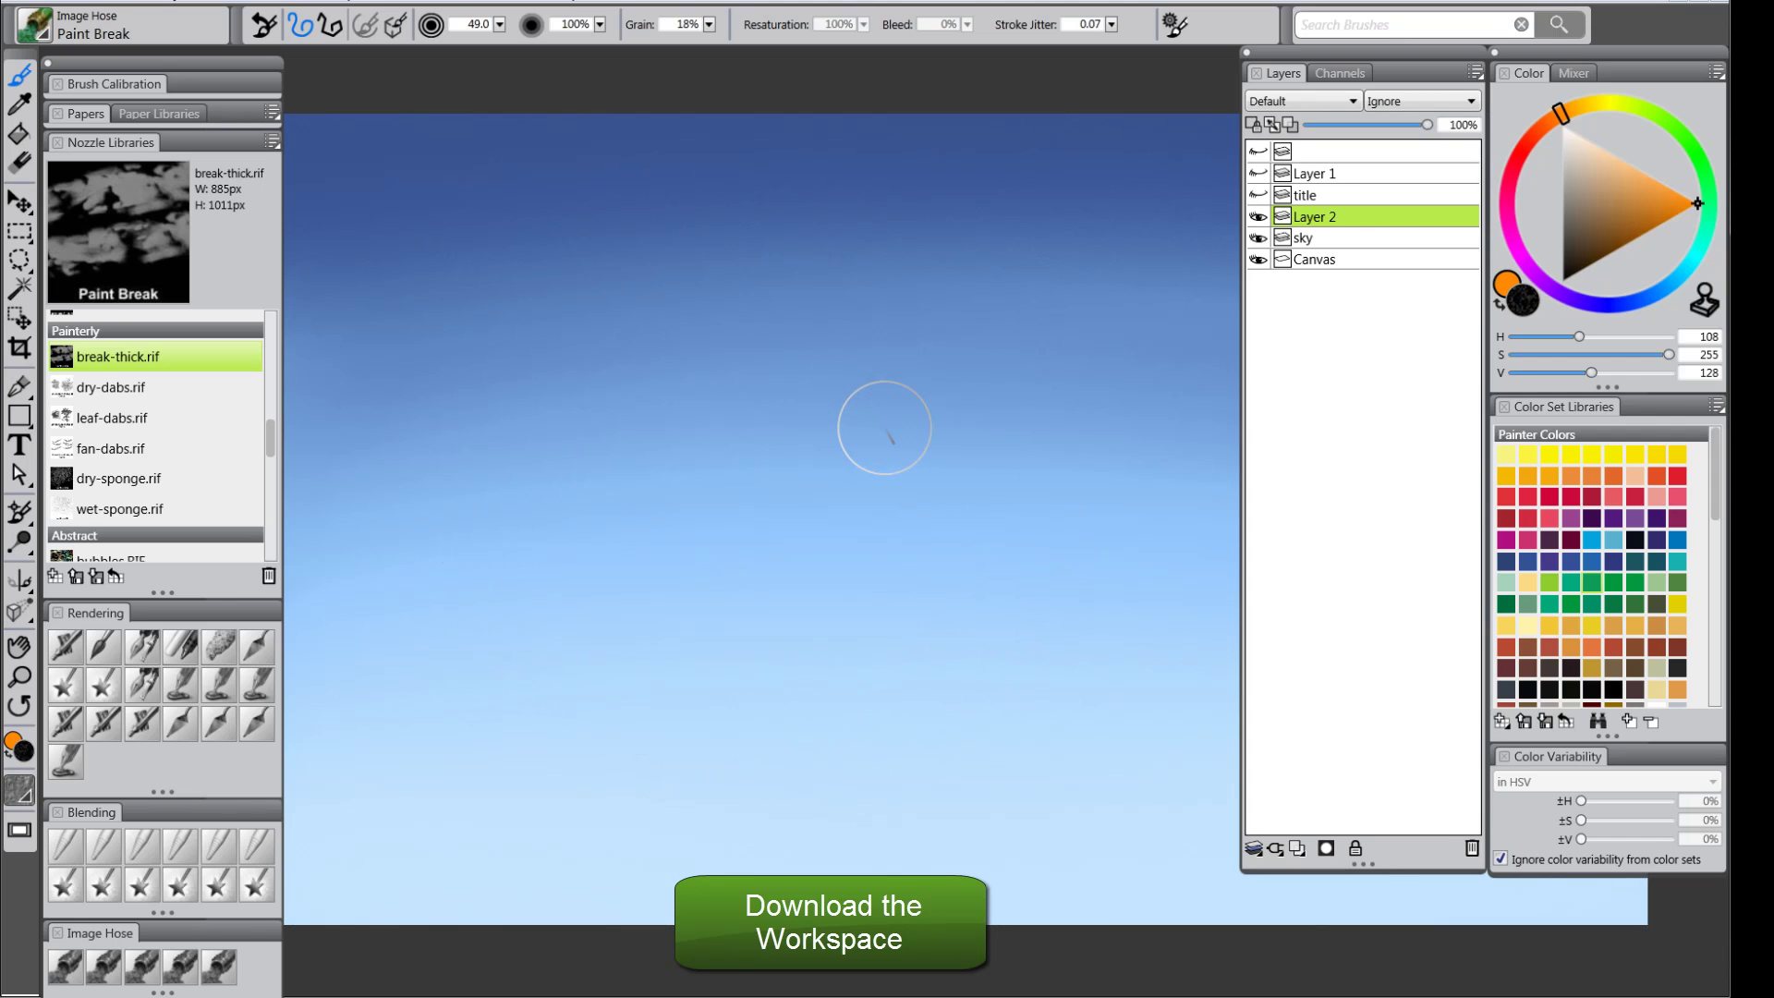
click(85, 447)
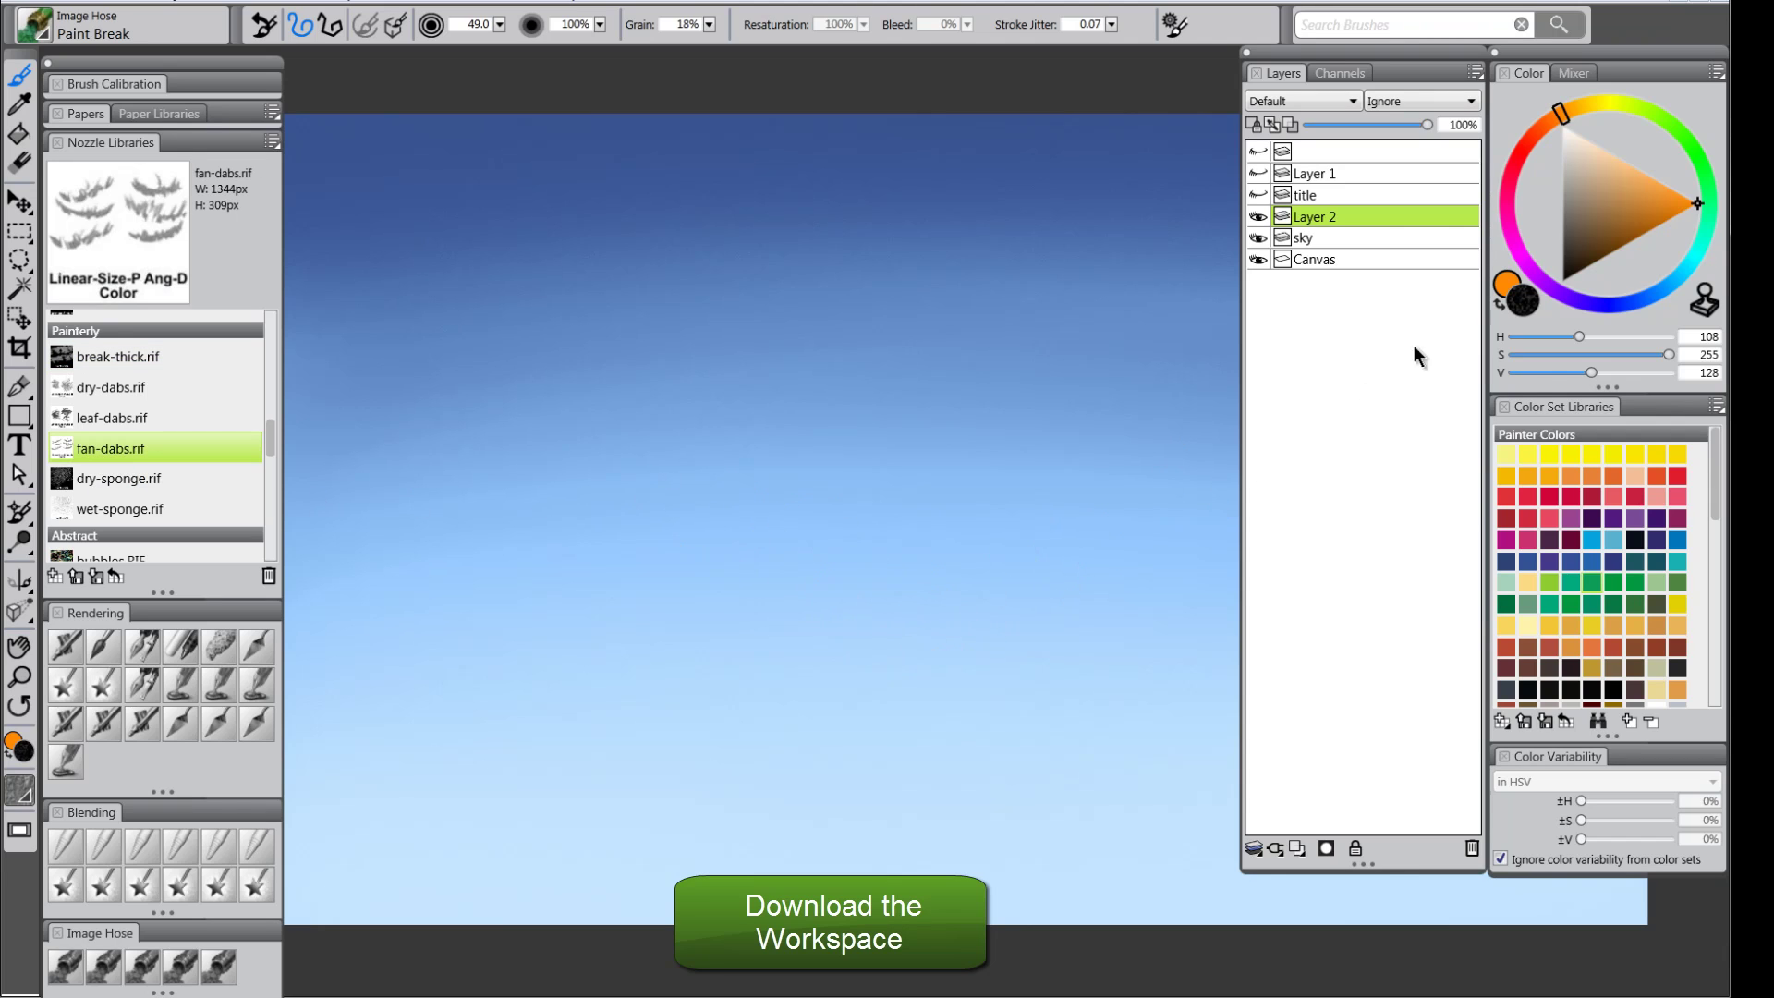
drag(1626, 304, 1633, 252)
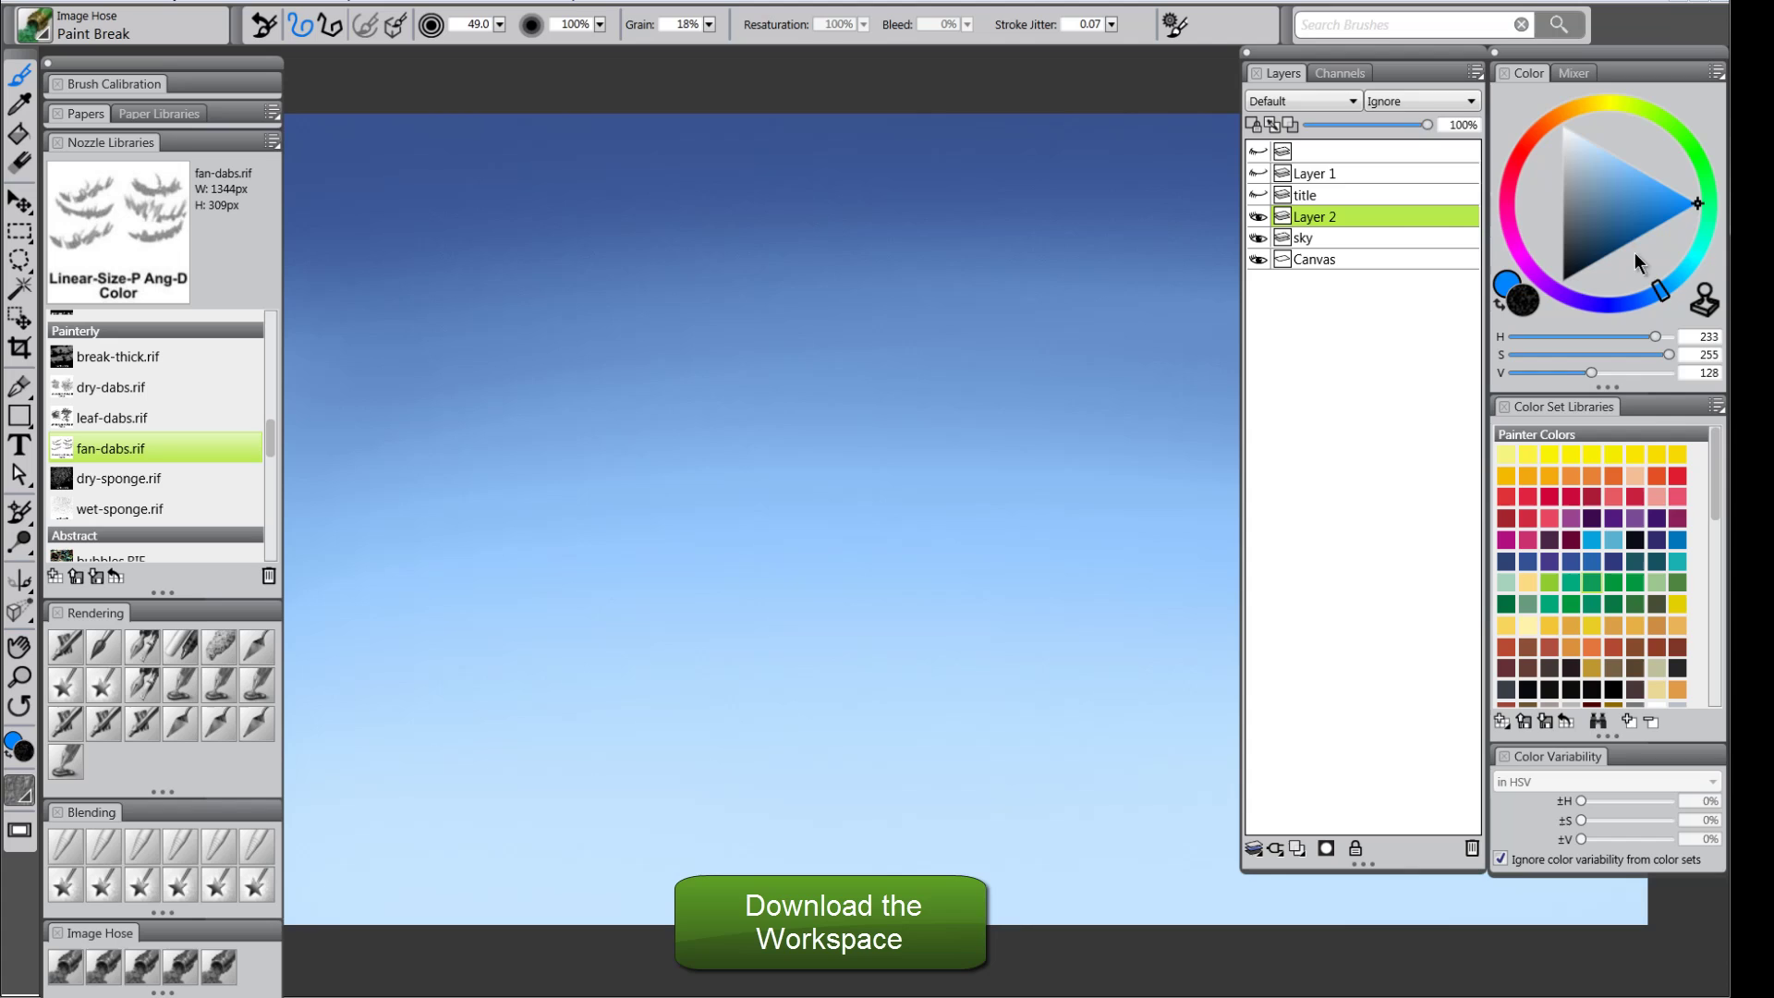
click(1682, 275)
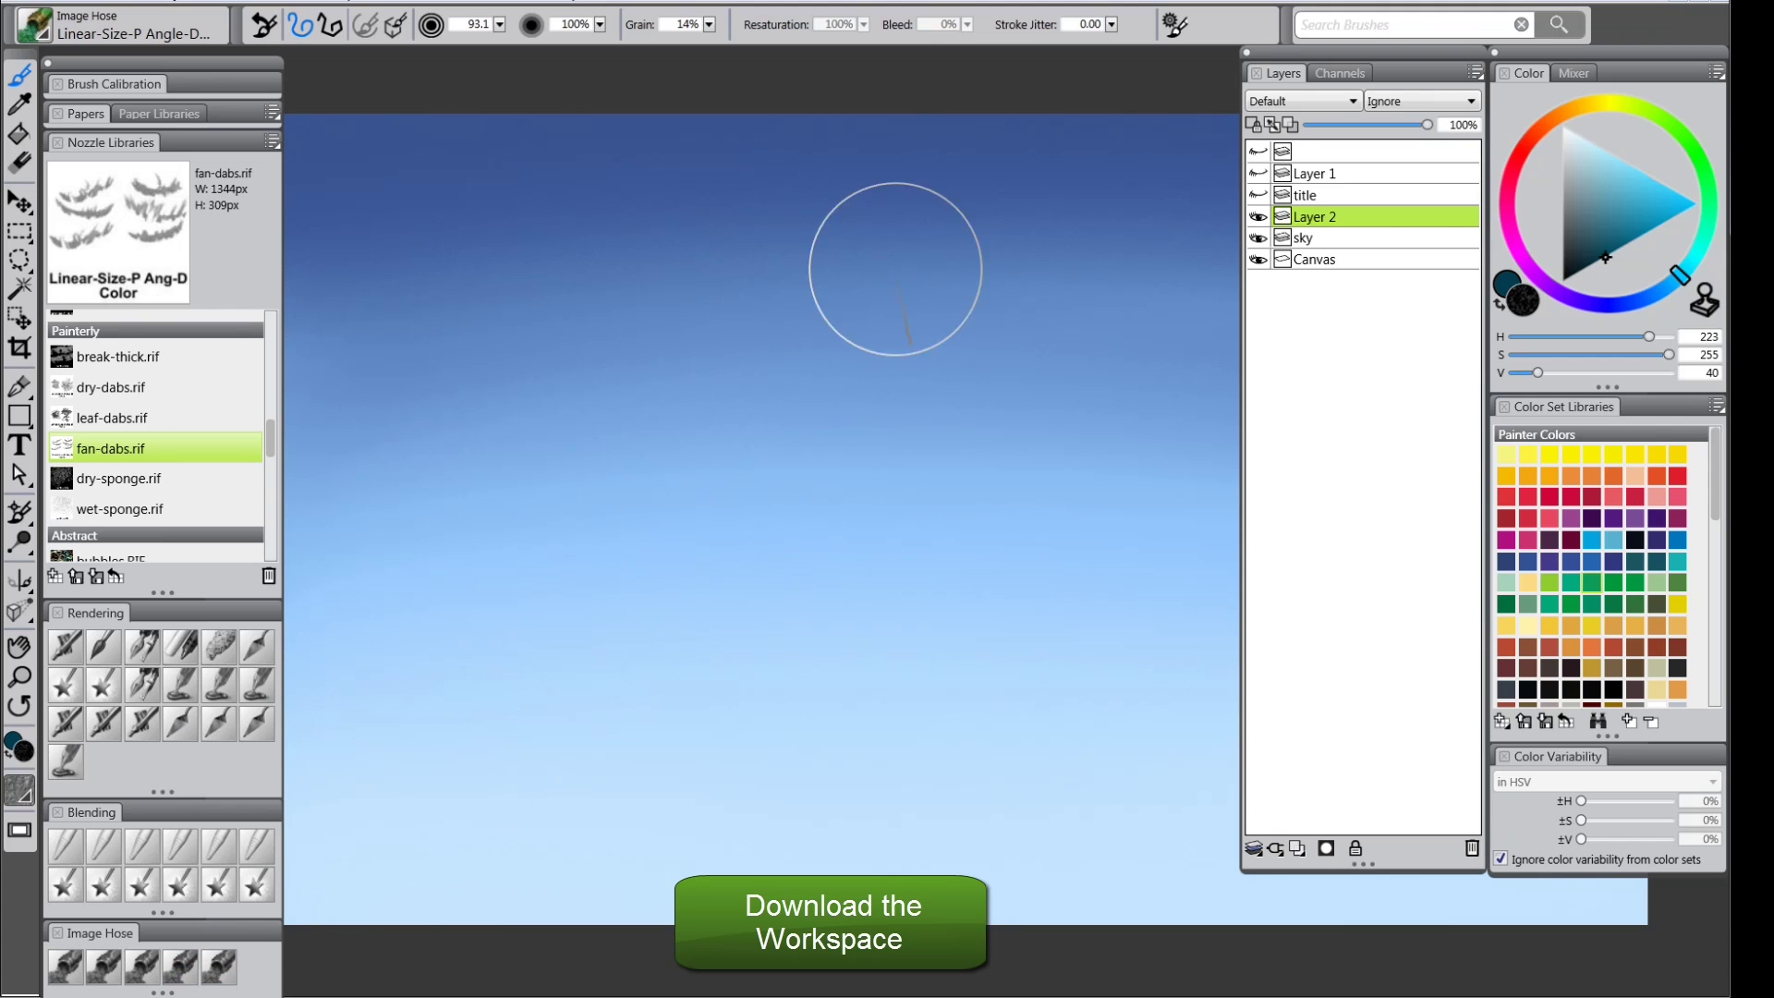
mouse_move(890, 256)
mouse_down()
mouse_move(848, 166)
mouse_move(848, 259)
mouse_move(883, 244)
mouse_up()
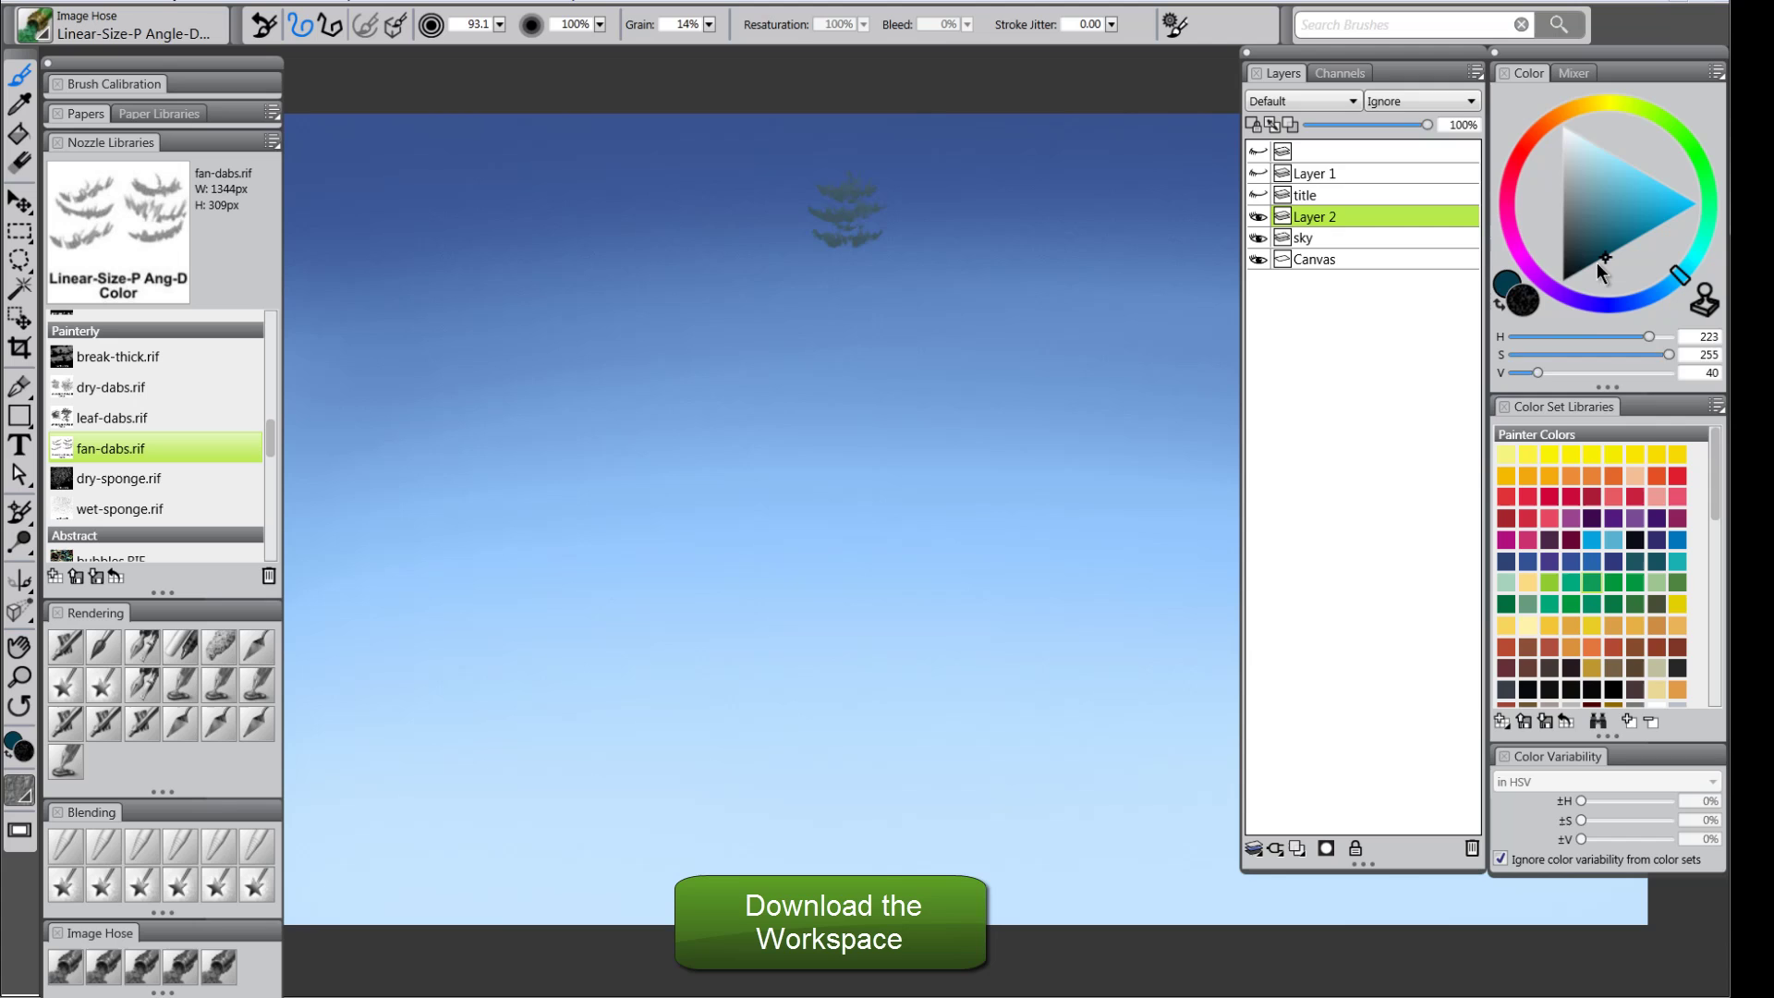
- Paint a fir tree with near-black, then cyan-green fan dabs
drag(1596, 262, 1566, 279)
mouse_move(844, 186)
mouse_down()
mouse_move(843, 155)
mouse_move(835, 348)
mouse_move(819, 277)
mouse_move(835, 257)
mouse_move(851, 712)
mouse_move(772, 752)
mouse_move(733, 903)
mouse_move(921, 706)
mouse_move(819, 792)
mouse_move(891, 942)
mouse_move(989, 924)
mouse_move(1035, 813)
mouse_up()
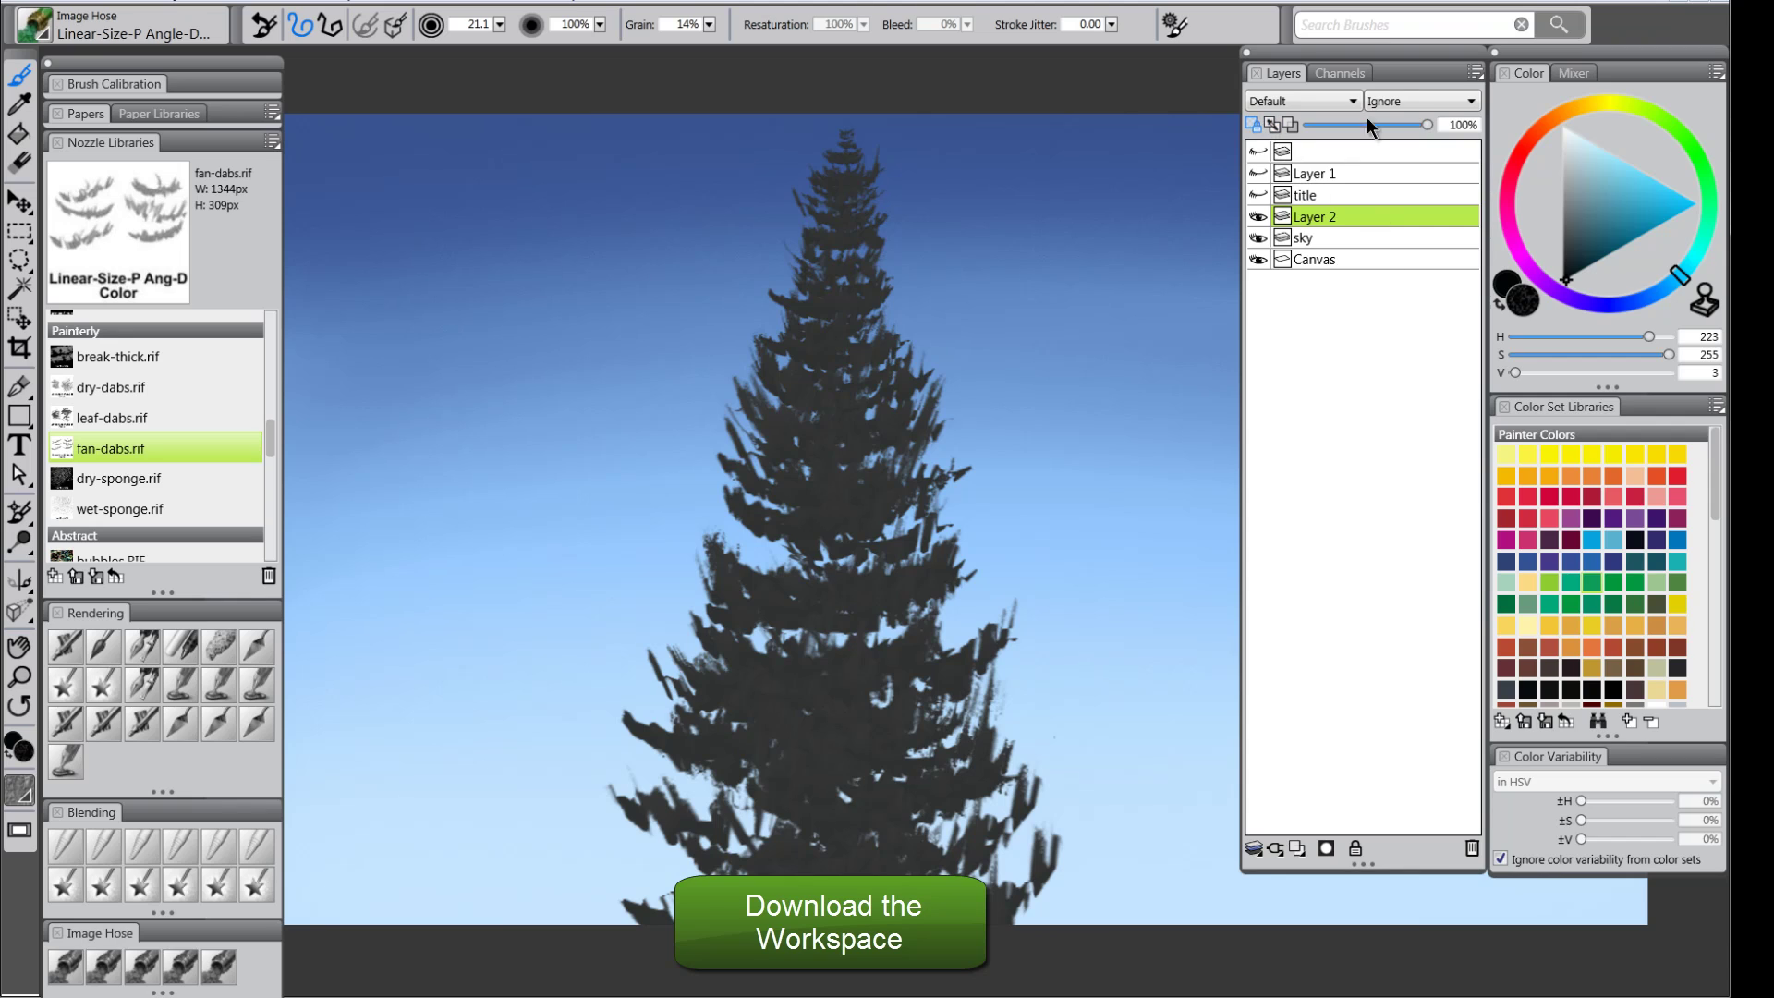
drag(1706, 242, 1713, 222)
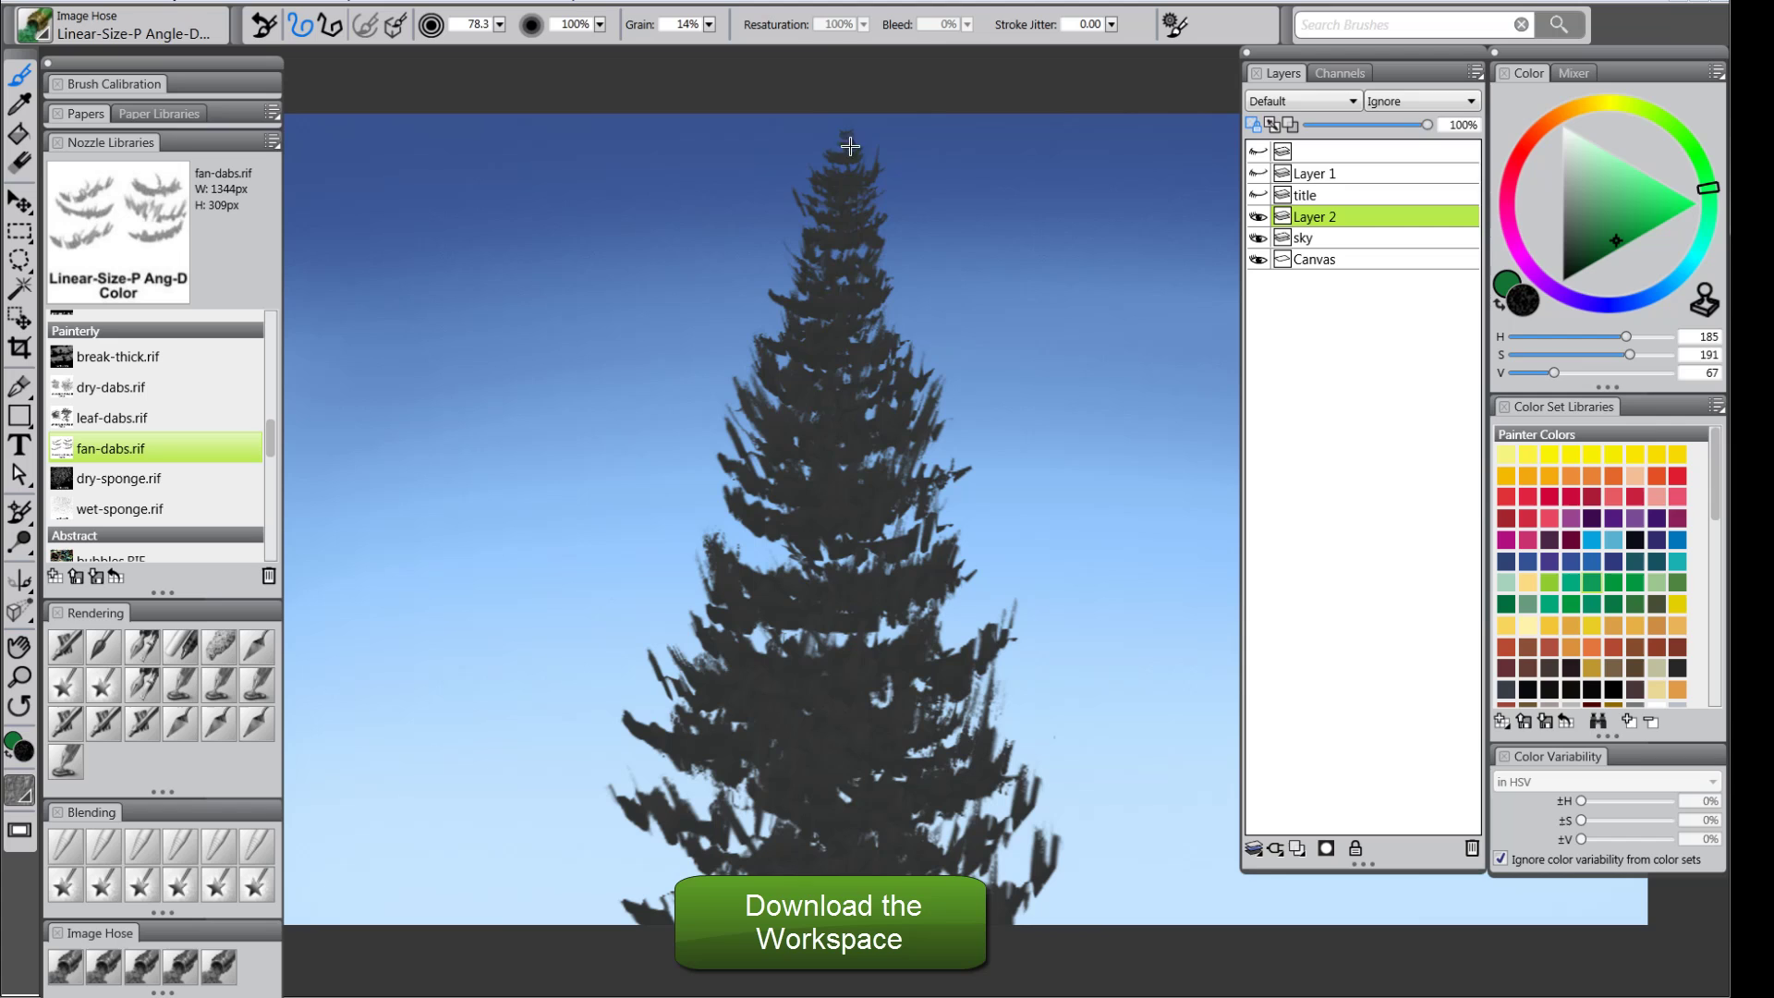
mouse_move(850, 146)
mouse_down()
mouse_move(896, 659)
mouse_move(840, 438)
mouse_move(830, 709)
mouse_move(914, 629)
mouse_move(947, 844)
mouse_move(995, 852)
mouse_up()
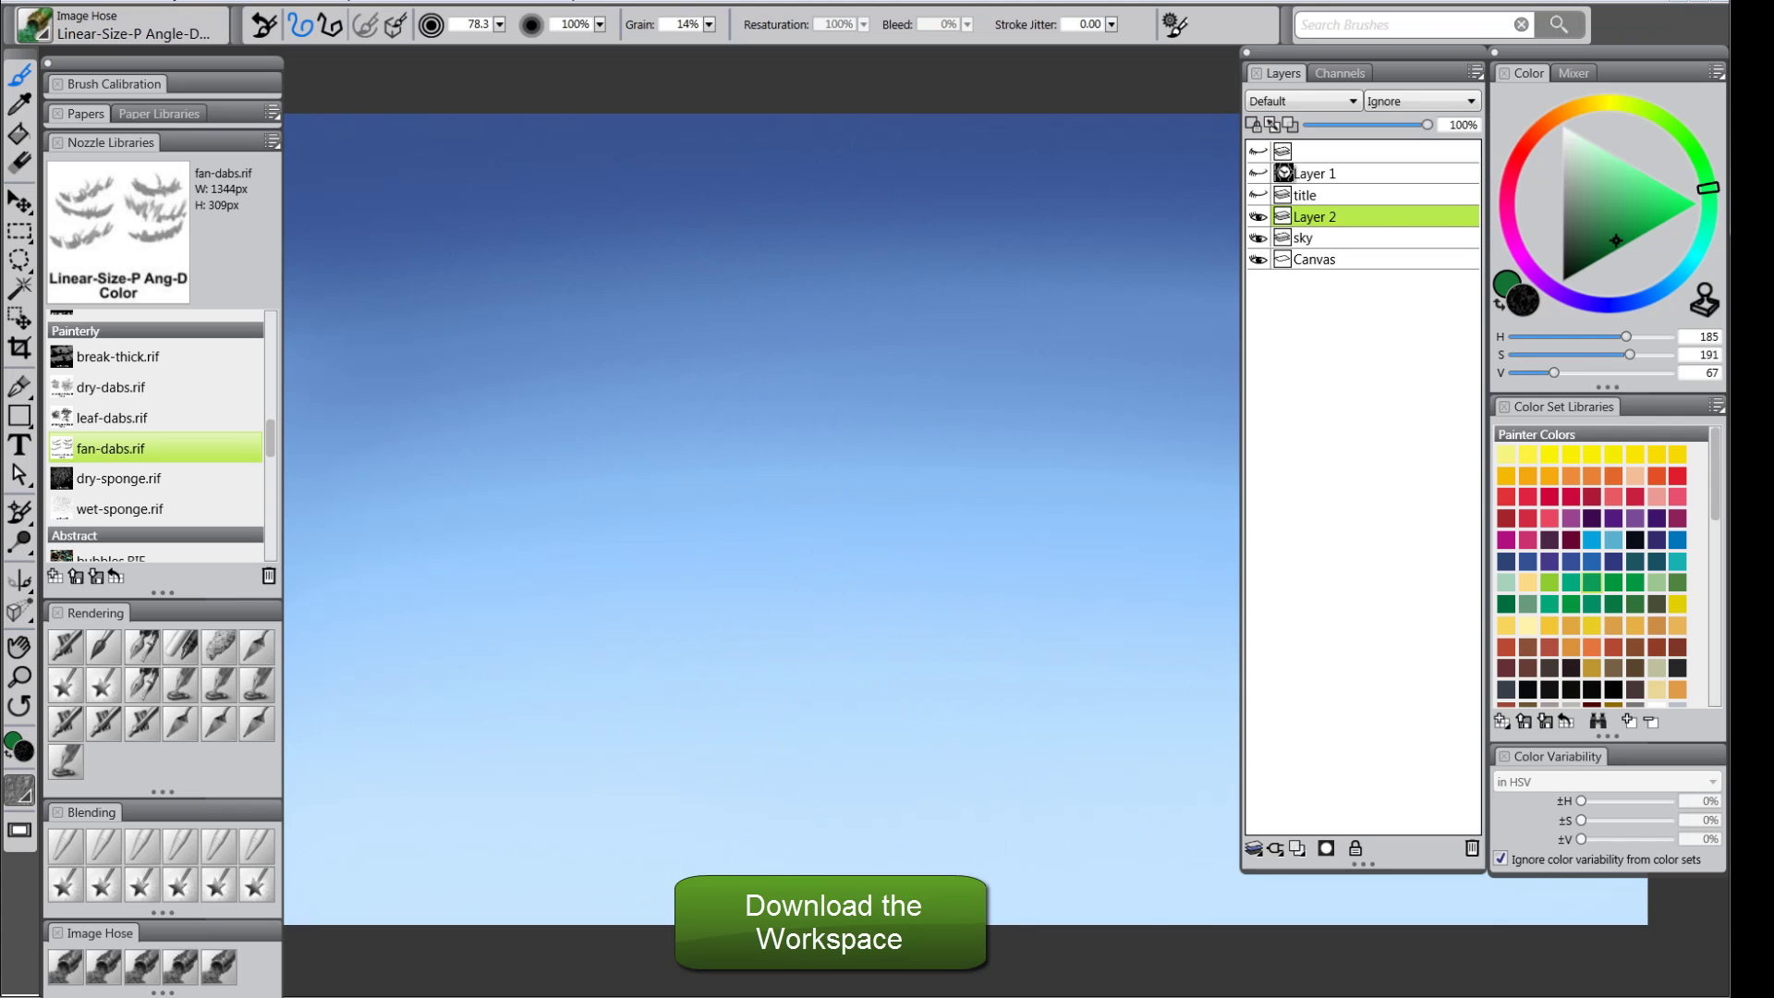
- Load cmyk-strips.rif, try the Linear-Size-P variant, then undo the strips
drag(267, 438, 270, 479)
click(141, 365)
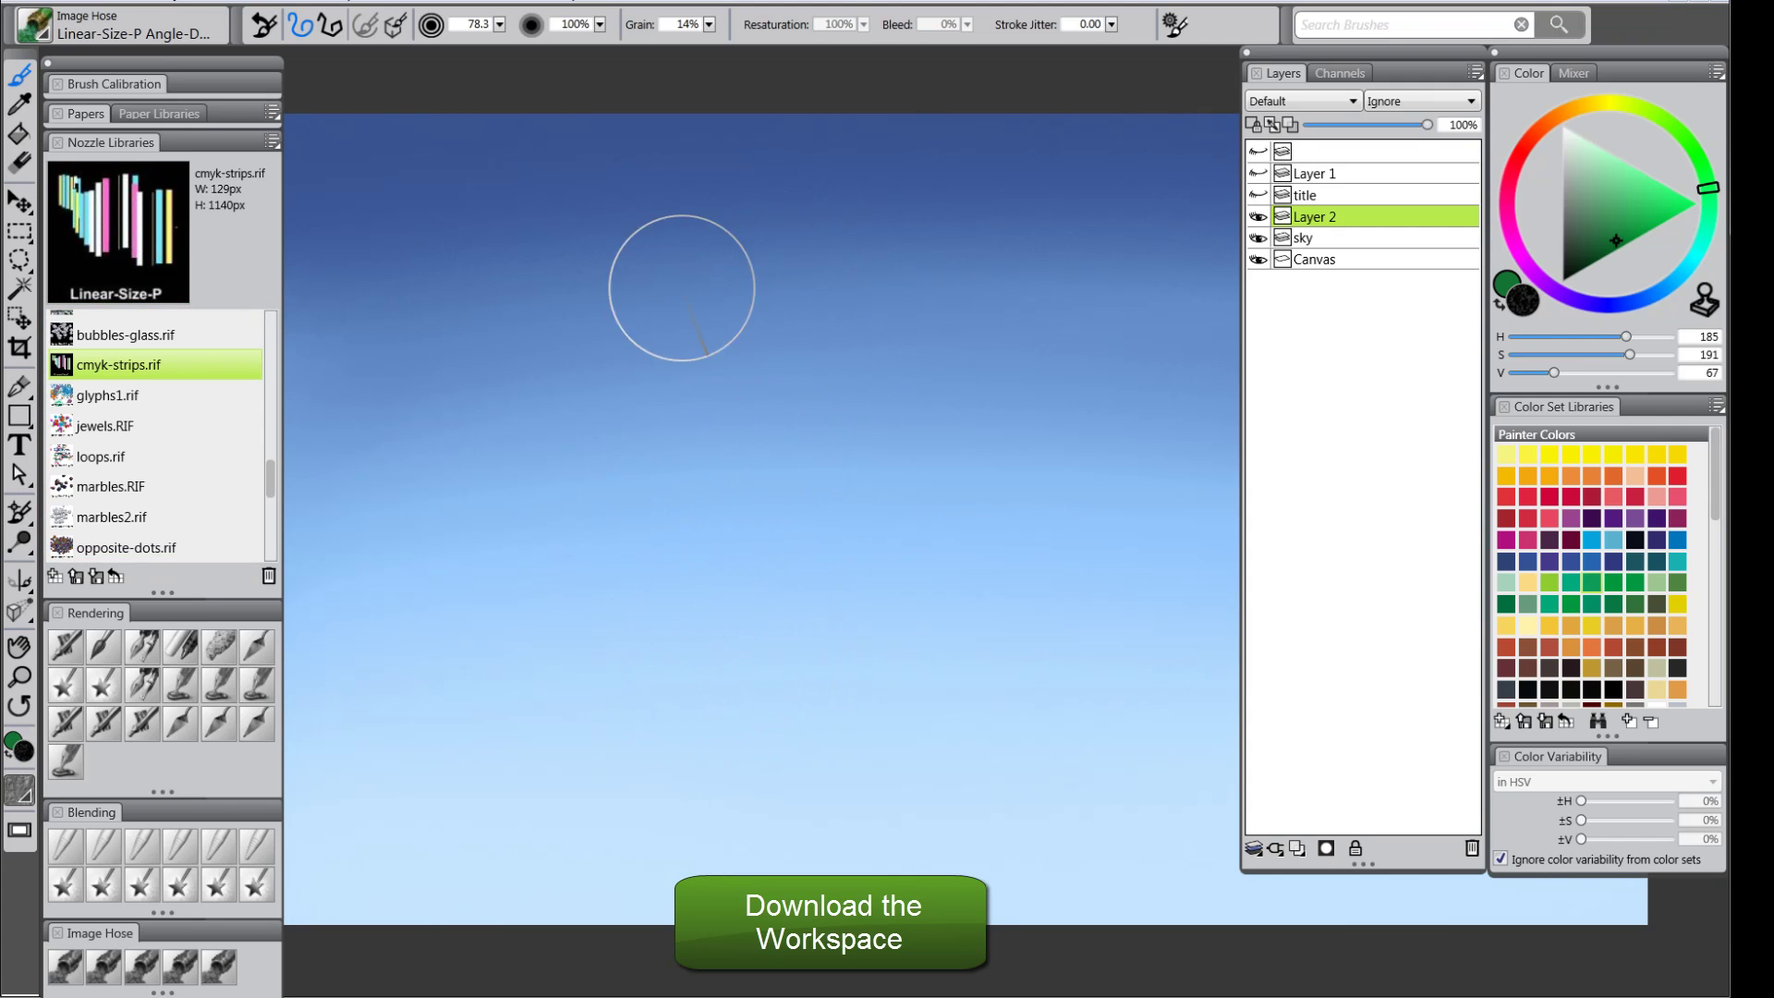
click(69, 970)
mouse_move(573, 337)
mouse_down()
mouse_move(535, 340)
mouse_move(820, 308)
mouse_move(936, 340)
mouse_move(992, 409)
mouse_move(611, 579)
mouse_move(570, 638)
mouse_move(690, 690)
mouse_move(886, 681)
mouse_move(932, 736)
mouse_move(1037, 743)
mouse_move(1151, 512)
mouse_move(1141, 360)
mouse_move(1065, 215)
mouse_move(1173, 318)
mouse_move(858, 580)
mouse_move(543, 433)
mouse_move(415, 282)
mouse_move(380, 328)
mouse_move(381, 580)
mouse_move(424, 585)
mouse_move(457, 508)
mouse_move(464, 541)
mouse_move(432, 667)
mouse_move(371, 709)
mouse_move(392, 781)
mouse_move(492, 807)
mouse_move(462, 831)
mouse_up()
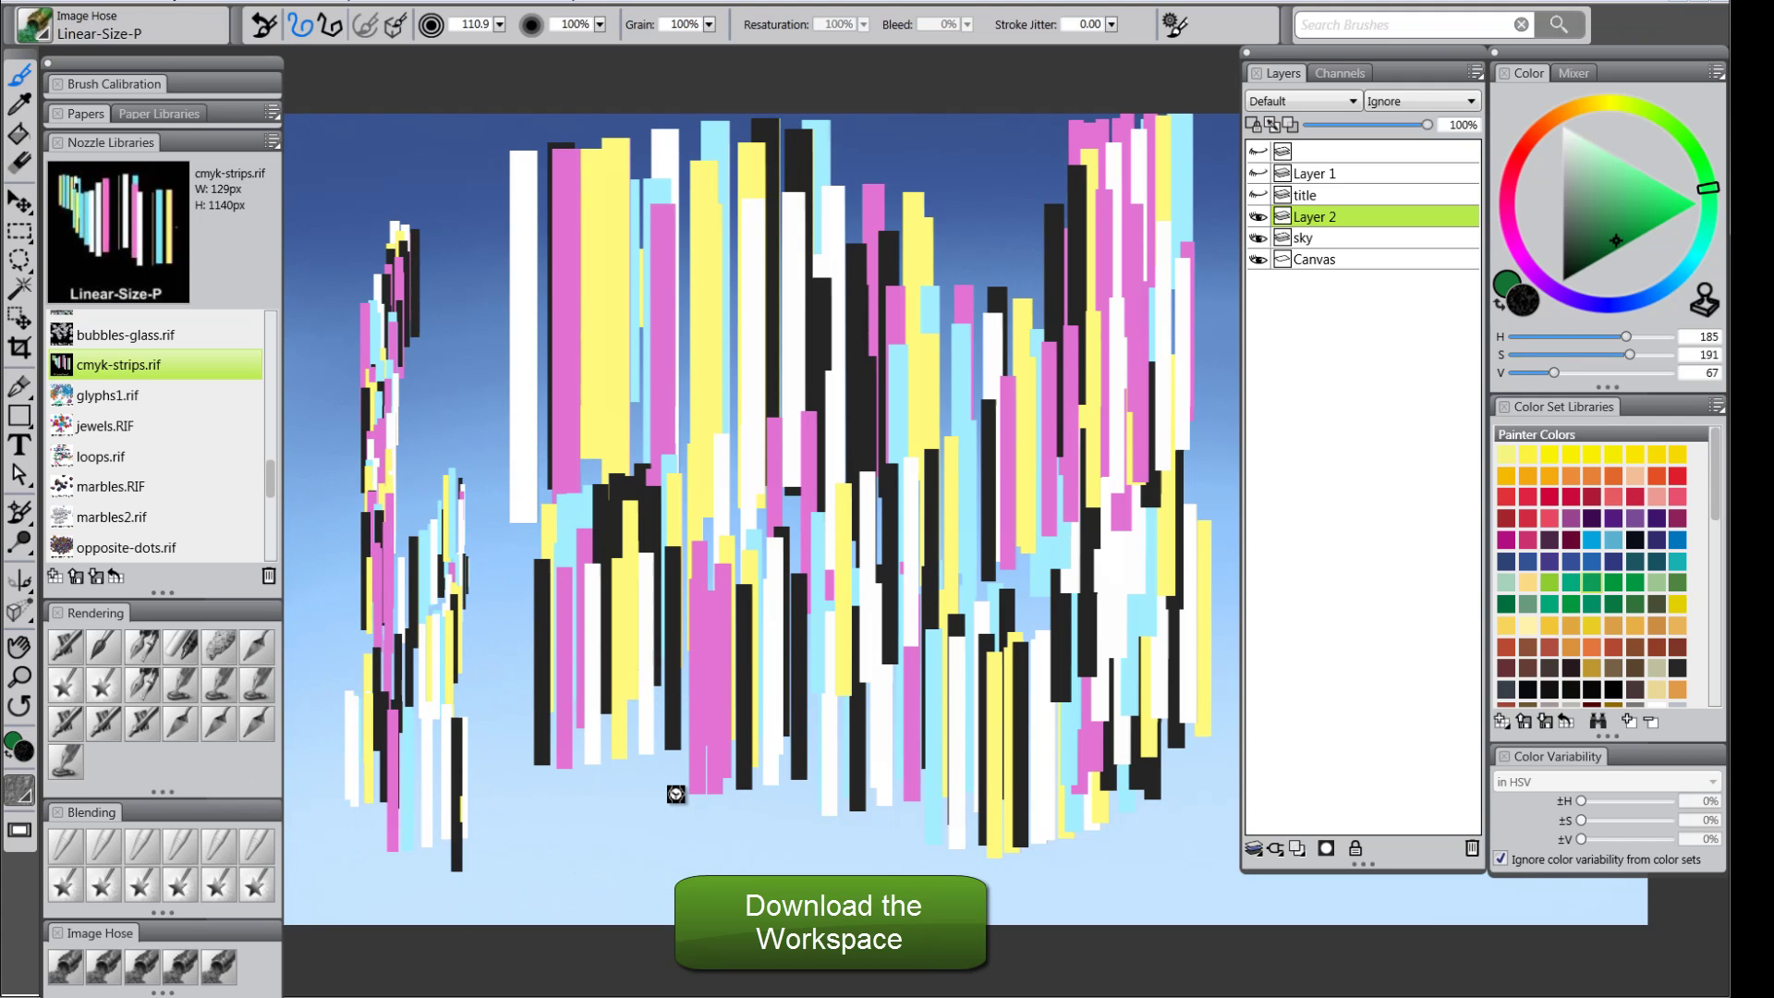
key(ctrl+z)
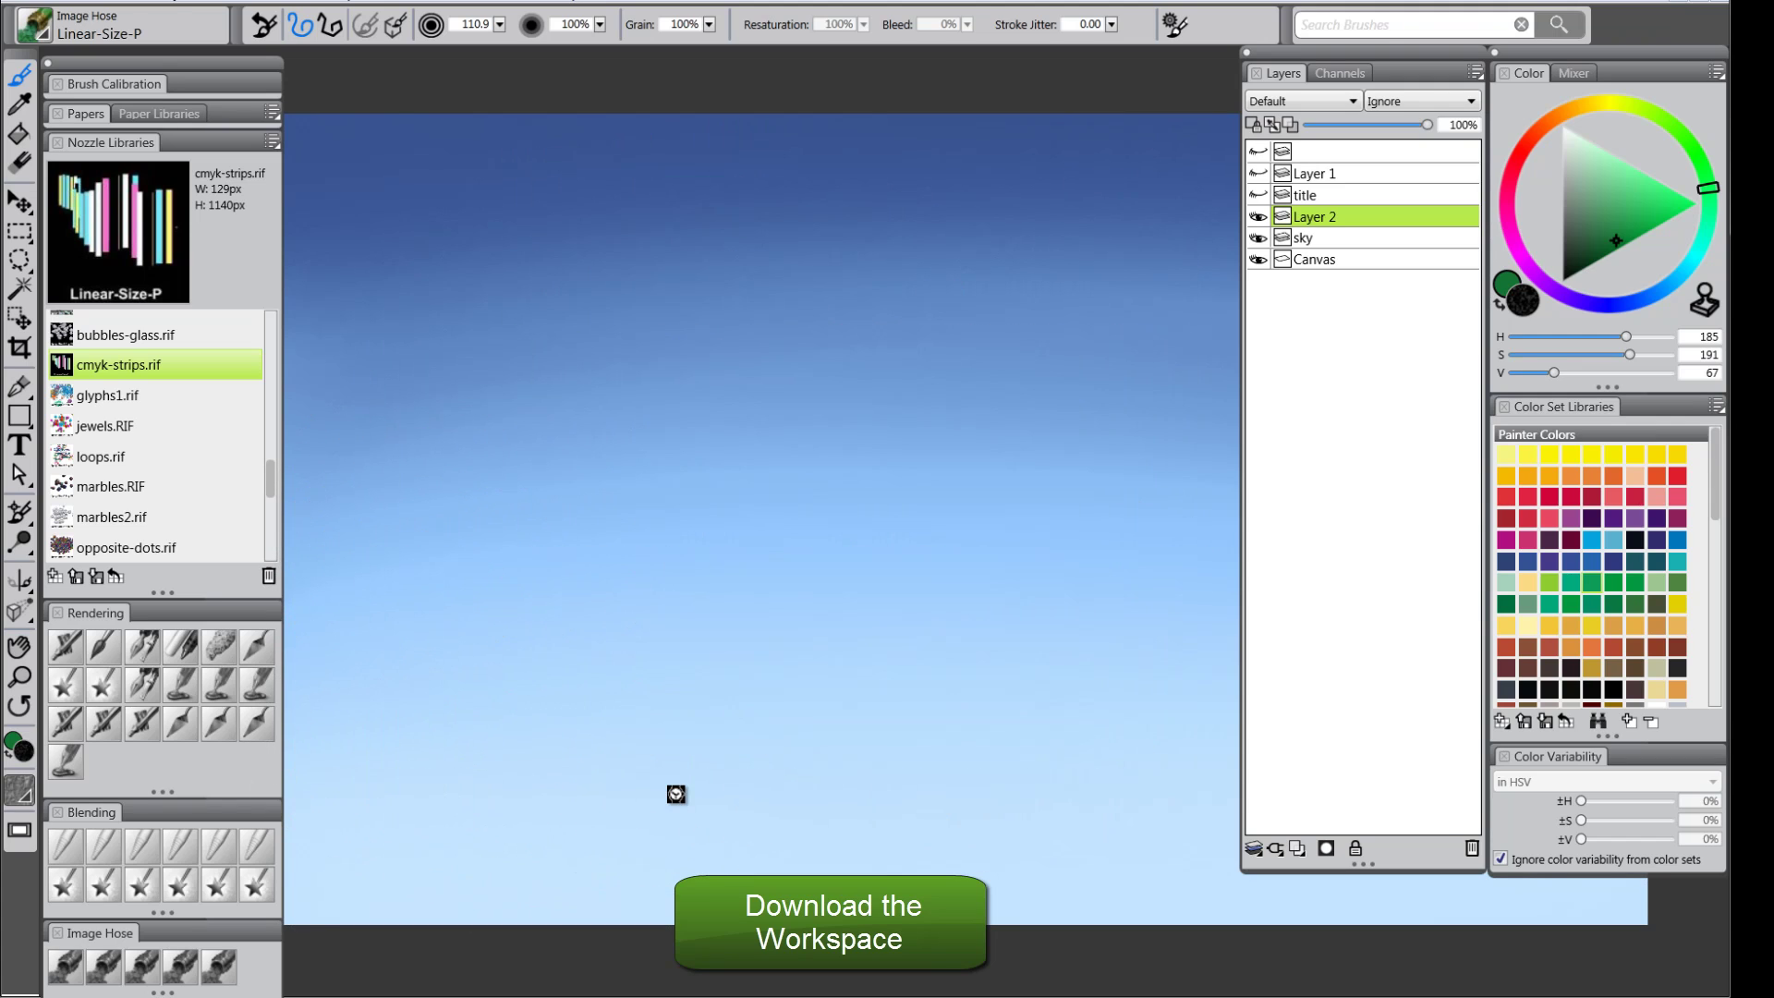
- Try the Linear-Size-P Angle-D variant with a curving stroke, then undo it
click(143, 969)
mouse_move(456, 238)
mouse_down()
mouse_move(558, 277)
mouse_move(396, 444)
mouse_move(507, 655)
mouse_move(811, 418)
mouse_move(951, 182)
mouse_move(928, 697)
mouse_move(1053, 753)
mouse_move(689, 688)
mouse_move(596, 822)
mouse_move(924, 397)
mouse_move(767, 517)
mouse_up()
key(ctrl+z)
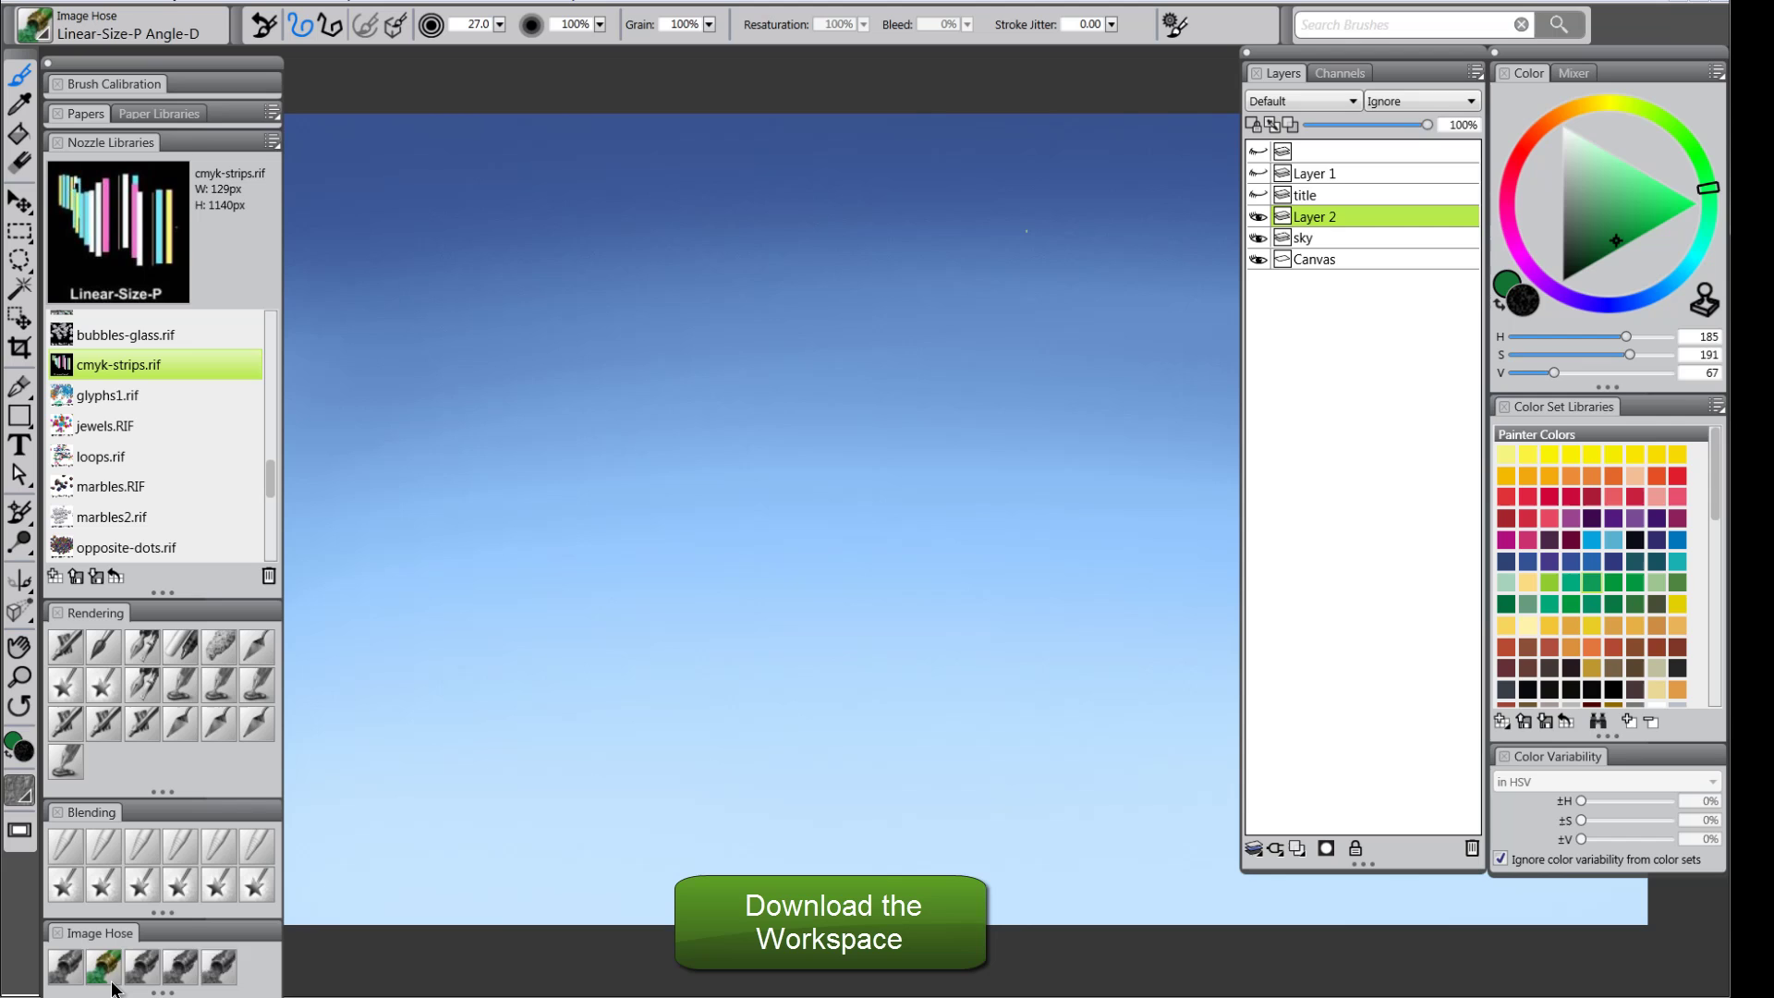
- Spray dense CMYK strips across the sky with the Spray-Size-P Angle-W variant
click(106, 968)
mouse_move(518, 240)
mouse_down()
mouse_move(594, 309)
mouse_move(753, 598)
mouse_move(1046, 376)
mouse_move(1181, 501)
mouse_move(514, 727)
mouse_up()
mouse_move(637, 427)
mouse_down()
mouse_move(681, 733)
mouse_move(785, 286)
mouse_move(1227, 610)
mouse_move(554, 297)
mouse_move(444, 462)
mouse_move(1204, 762)
mouse_up()
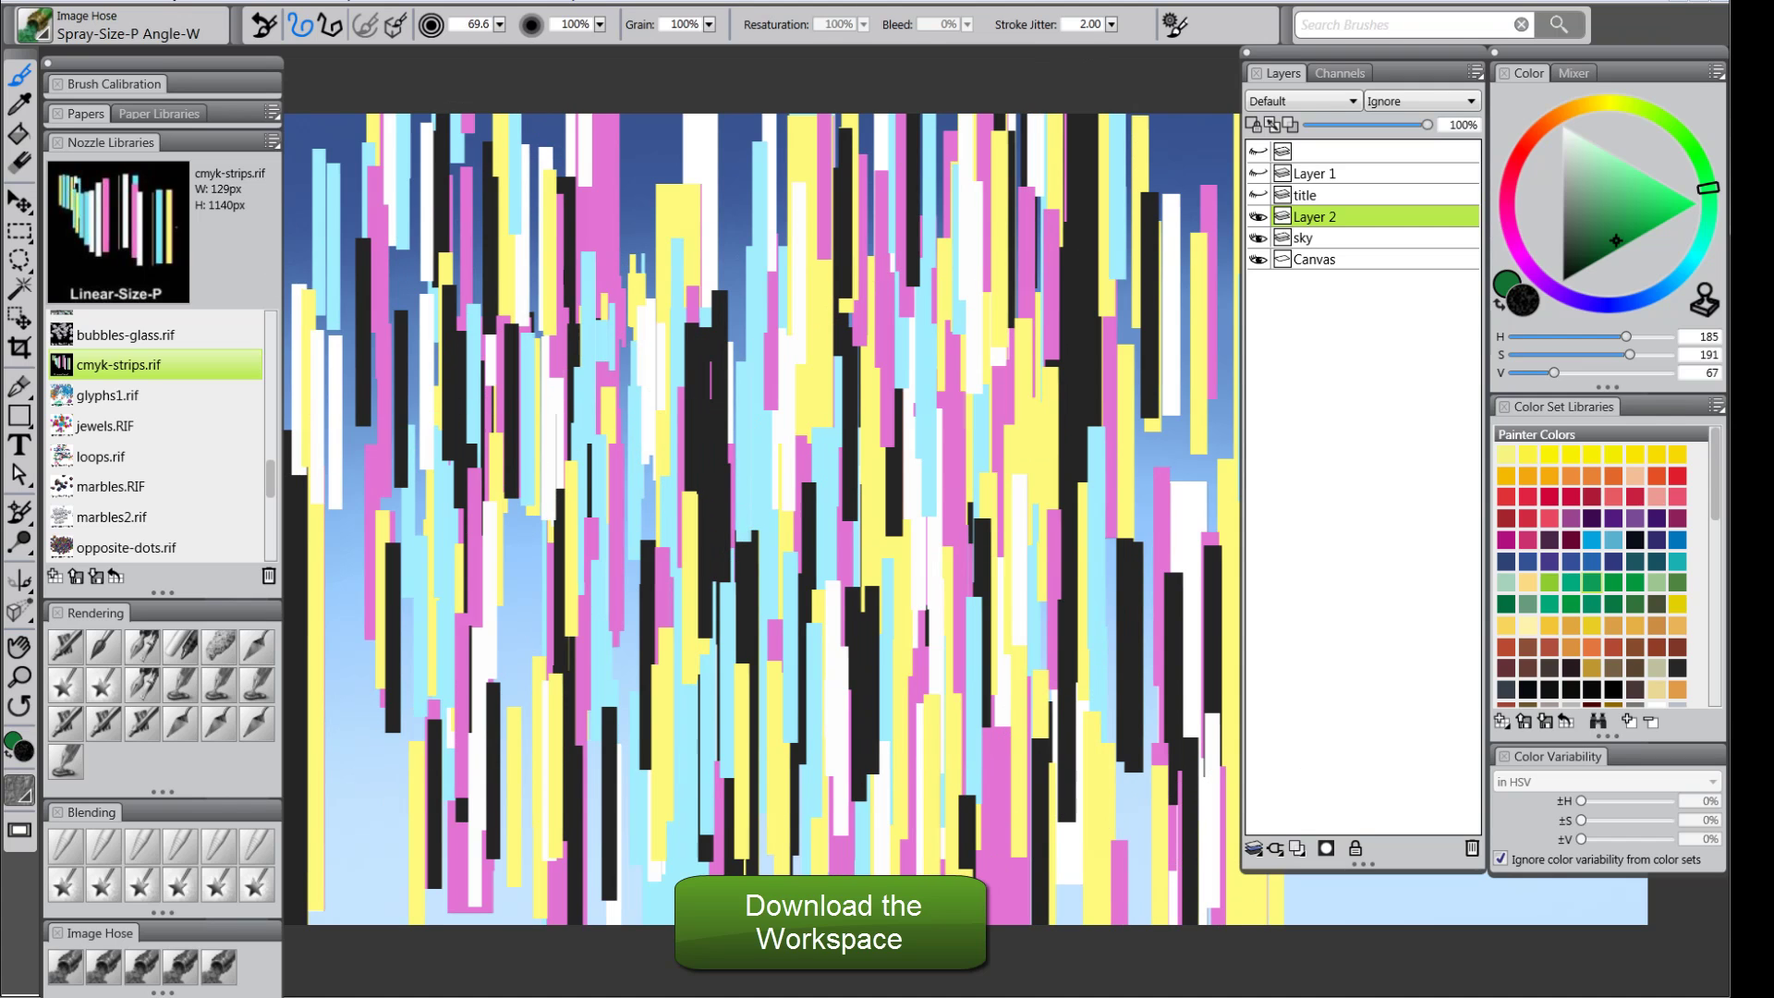
- Smear the CMYK strips in a zigzag using the Coarse Oily Blender
click(106, 847)
mouse_move(618, 265)
mouse_down()
mouse_move(575, 348)
mouse_move(625, 377)
mouse_move(728, 396)
mouse_move(690, 517)
mouse_move(773, 546)
mouse_move(955, 434)
mouse_move(859, 384)
mouse_move(1011, 179)
mouse_move(957, 327)
mouse_move(1116, 372)
mouse_move(1123, 484)
mouse_move(961, 763)
mouse_move(1044, 781)
mouse_move(1136, 764)
mouse_move(807, 834)
mouse_move(788, 686)
mouse_move(536, 690)
mouse_move(471, 526)
mouse_move(514, 416)
mouse_move(394, 727)
mouse_move(602, 714)
mouse_up()
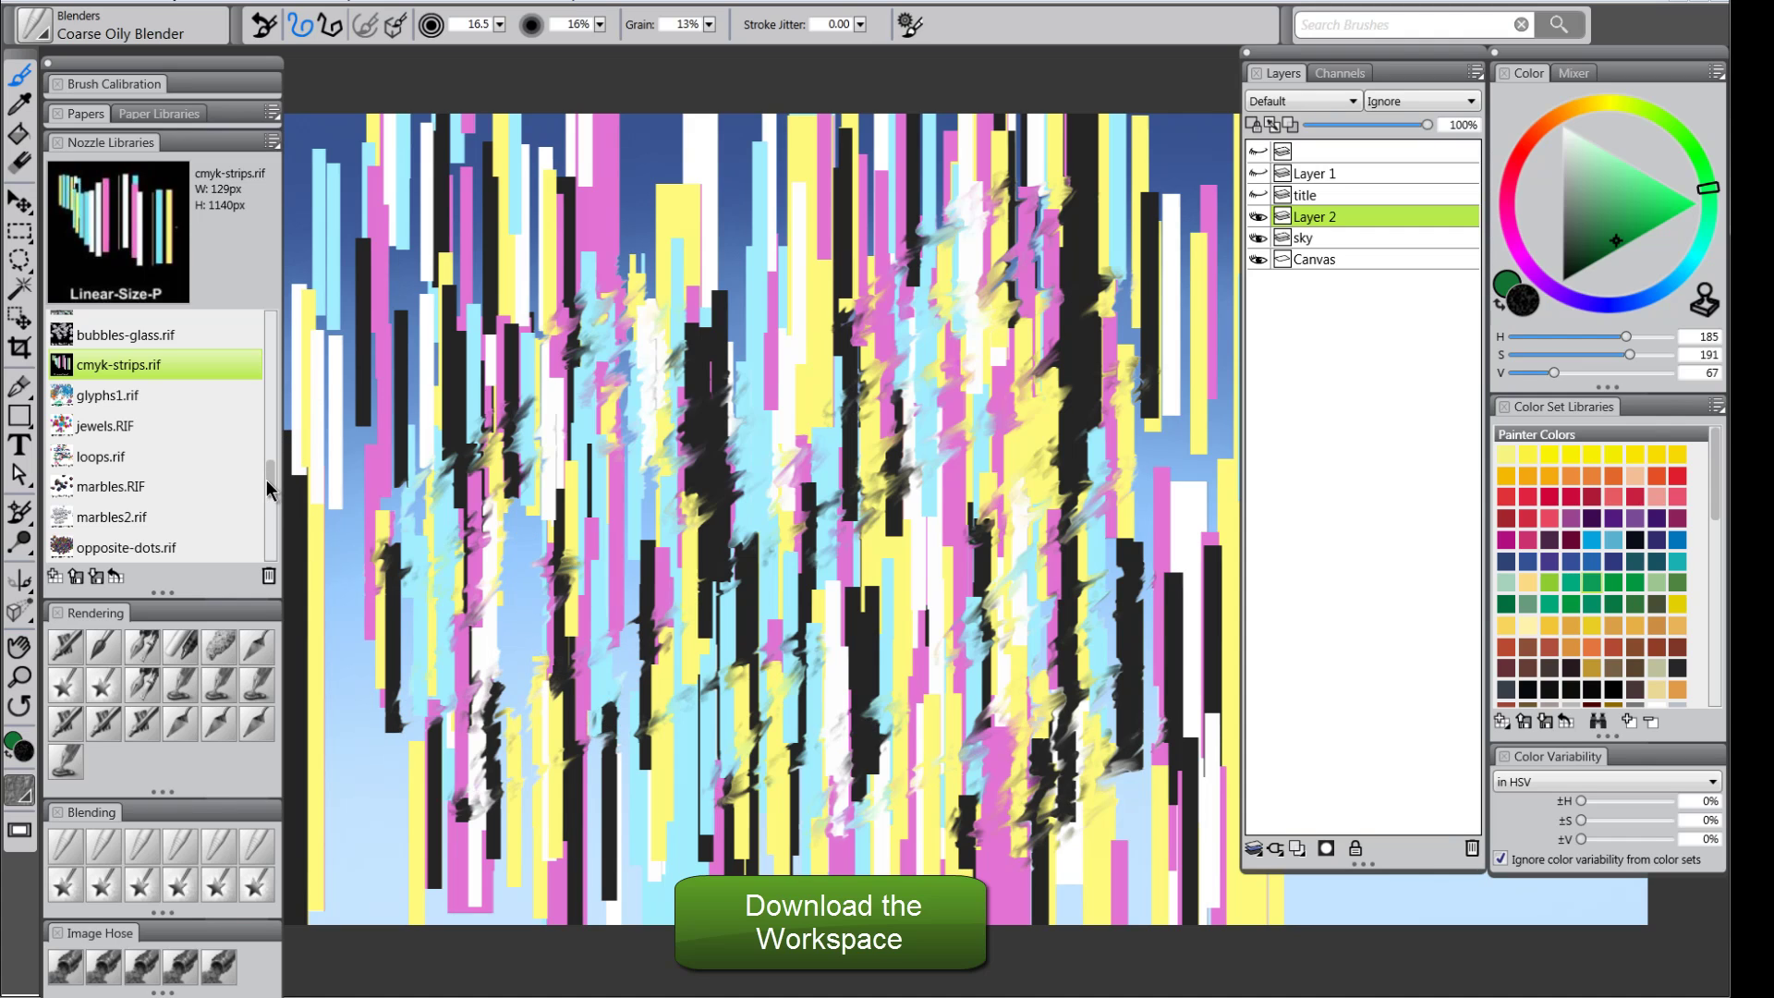
mouse_move(267, 482)
mouse_down()
mouse_move(279, 549)
mouse_move(294, 328)
mouse_up()
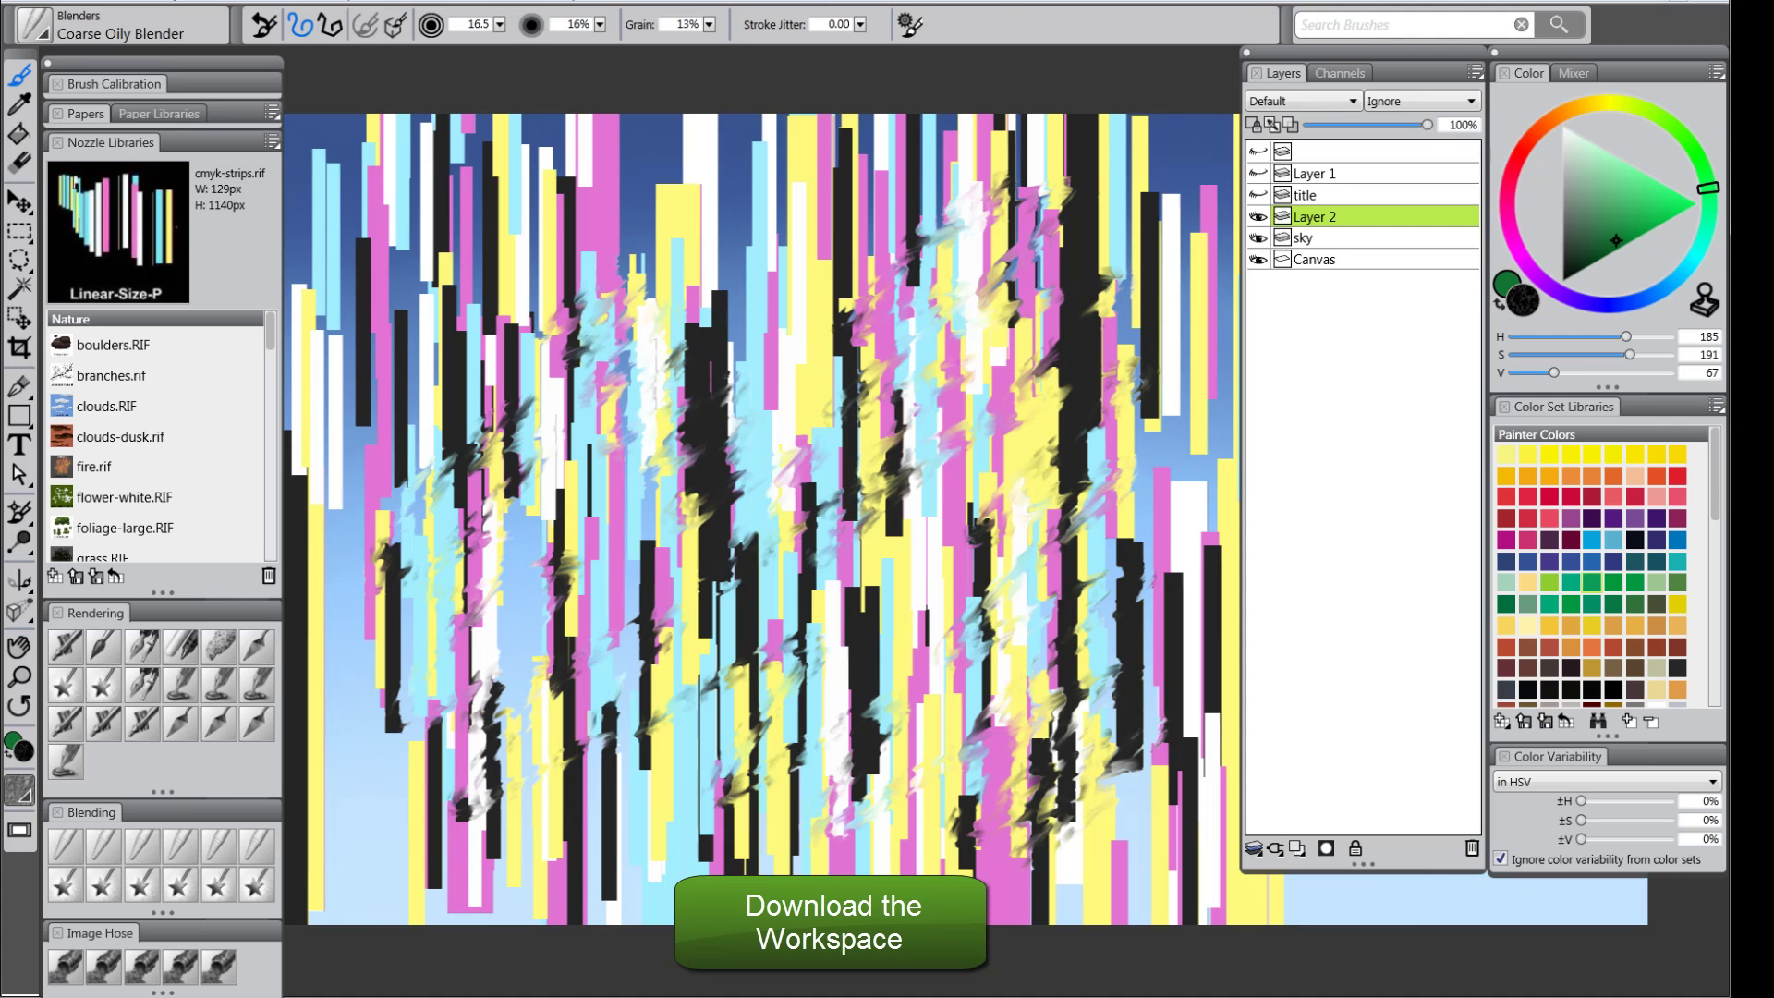
- Show the nature, painterly, abstract and misc nozzle thumbnail folders in Explorer
mouse_move(351, 85)
click(917, 100)
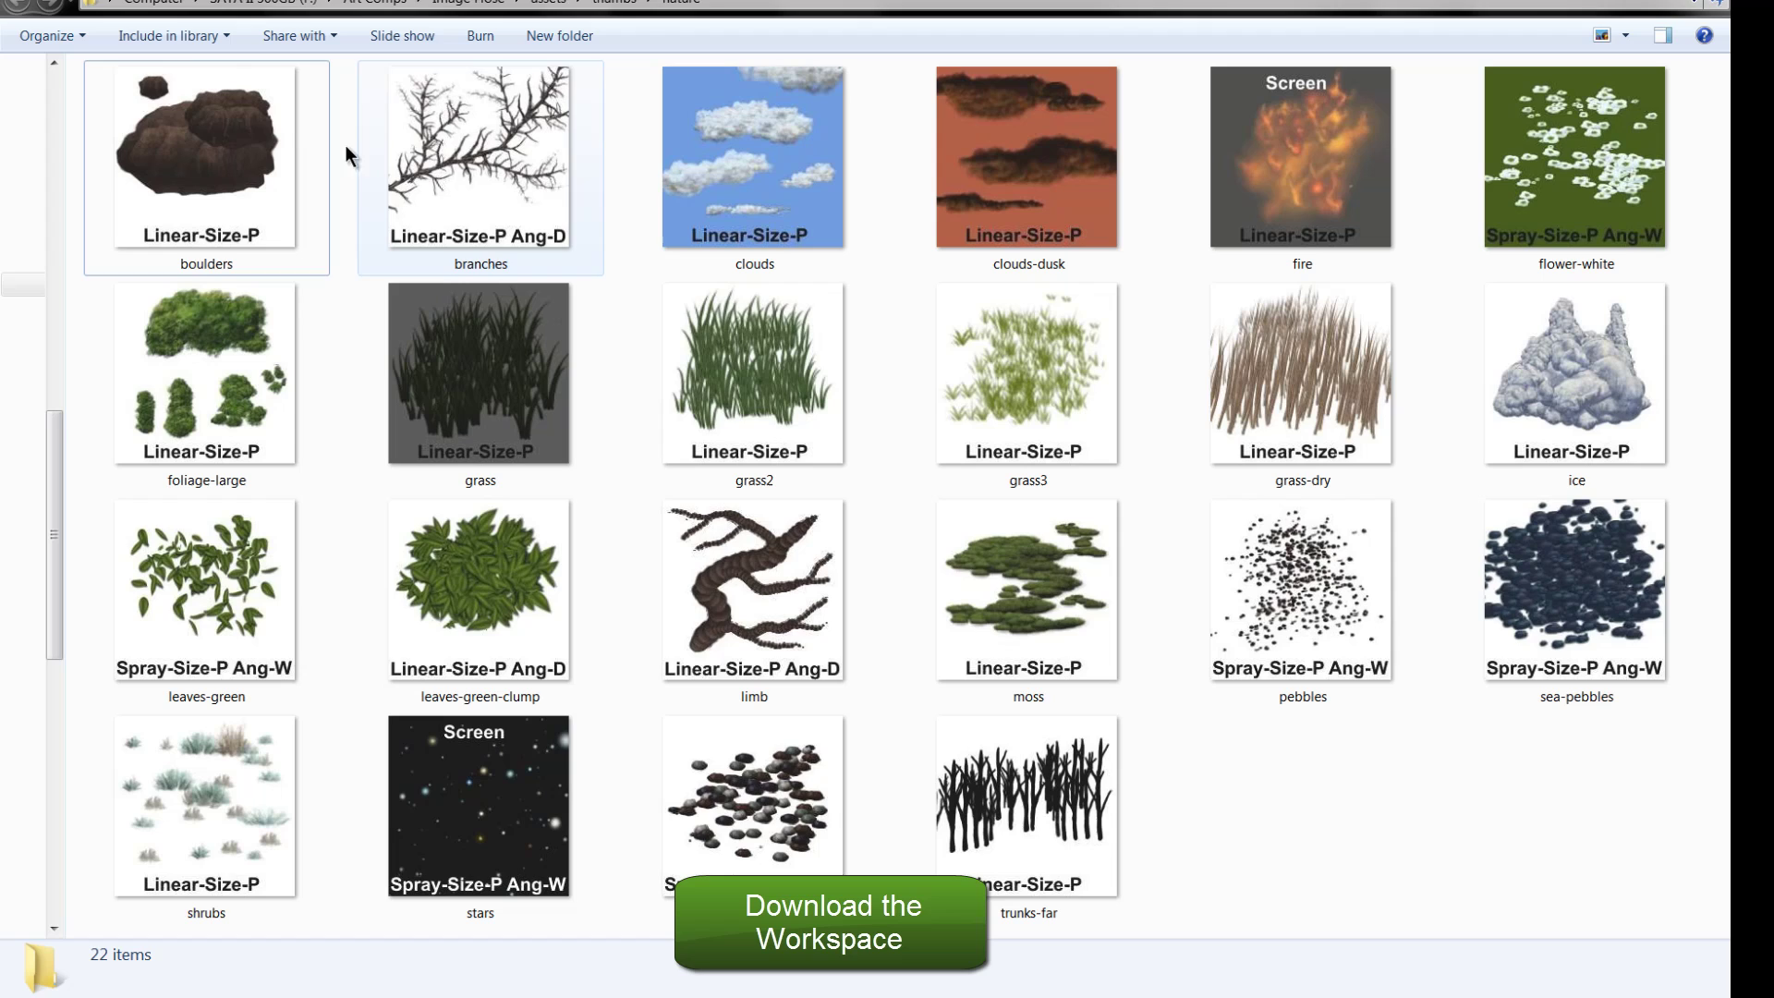
mouse_move(166, 2)
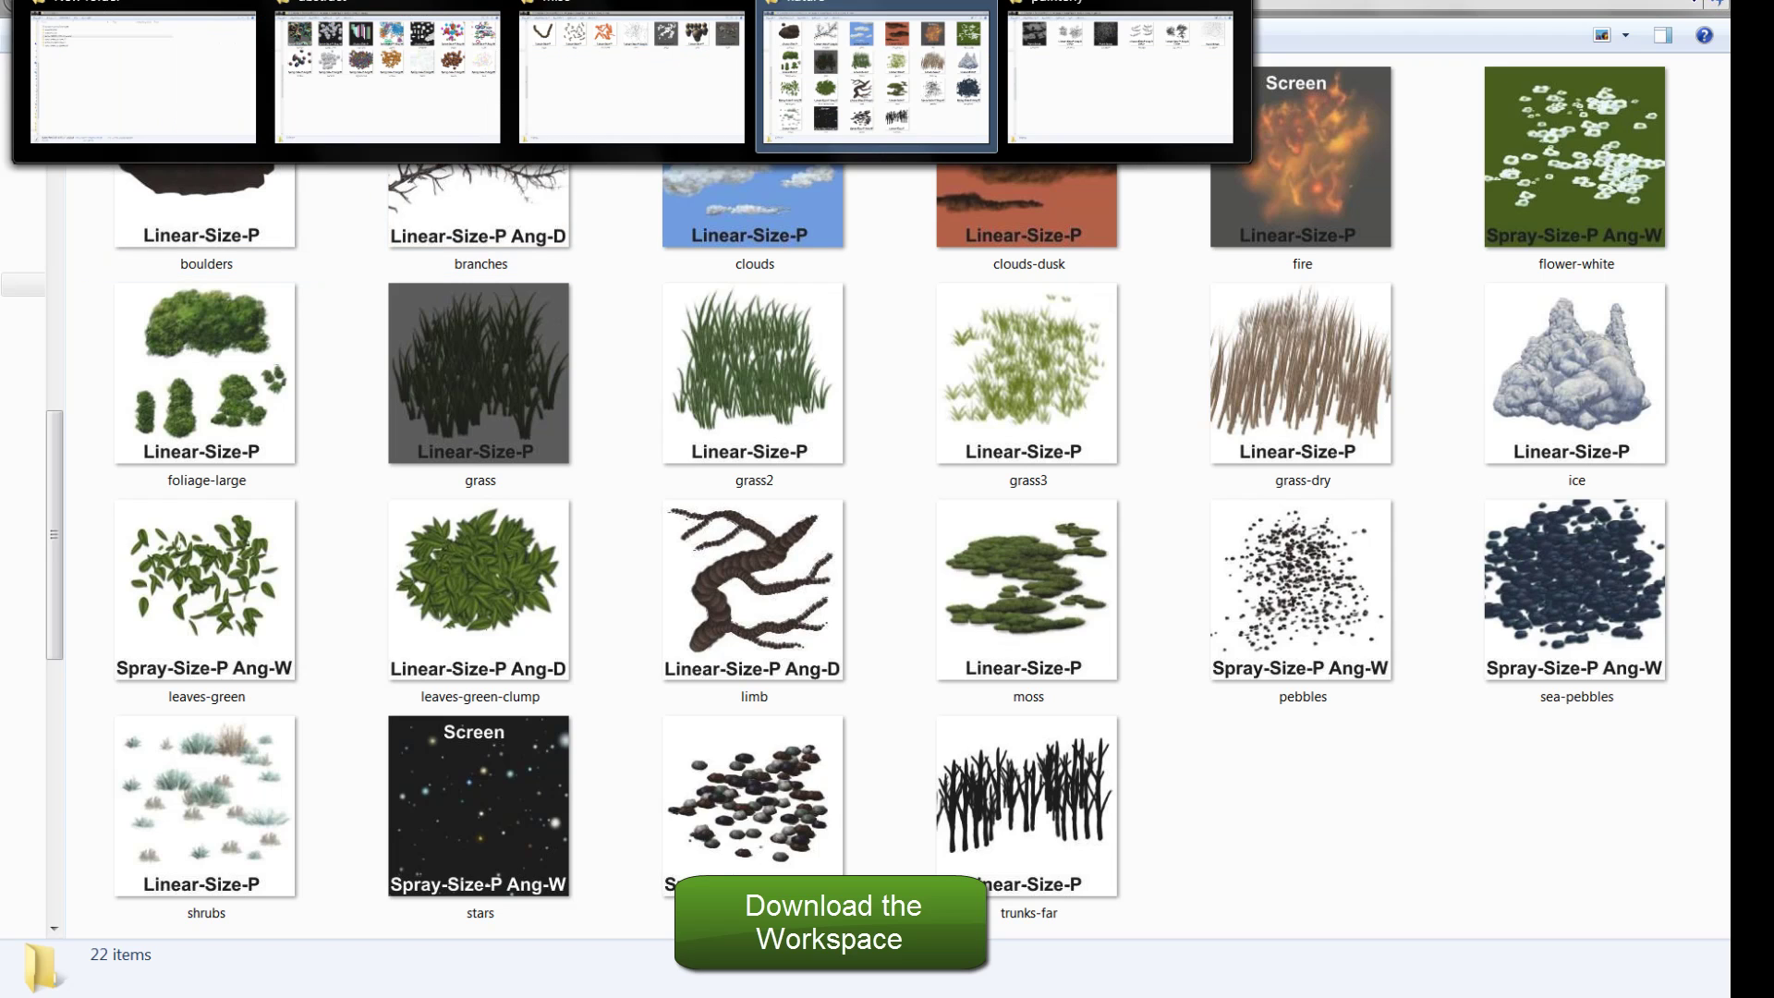
click(1104, 68)
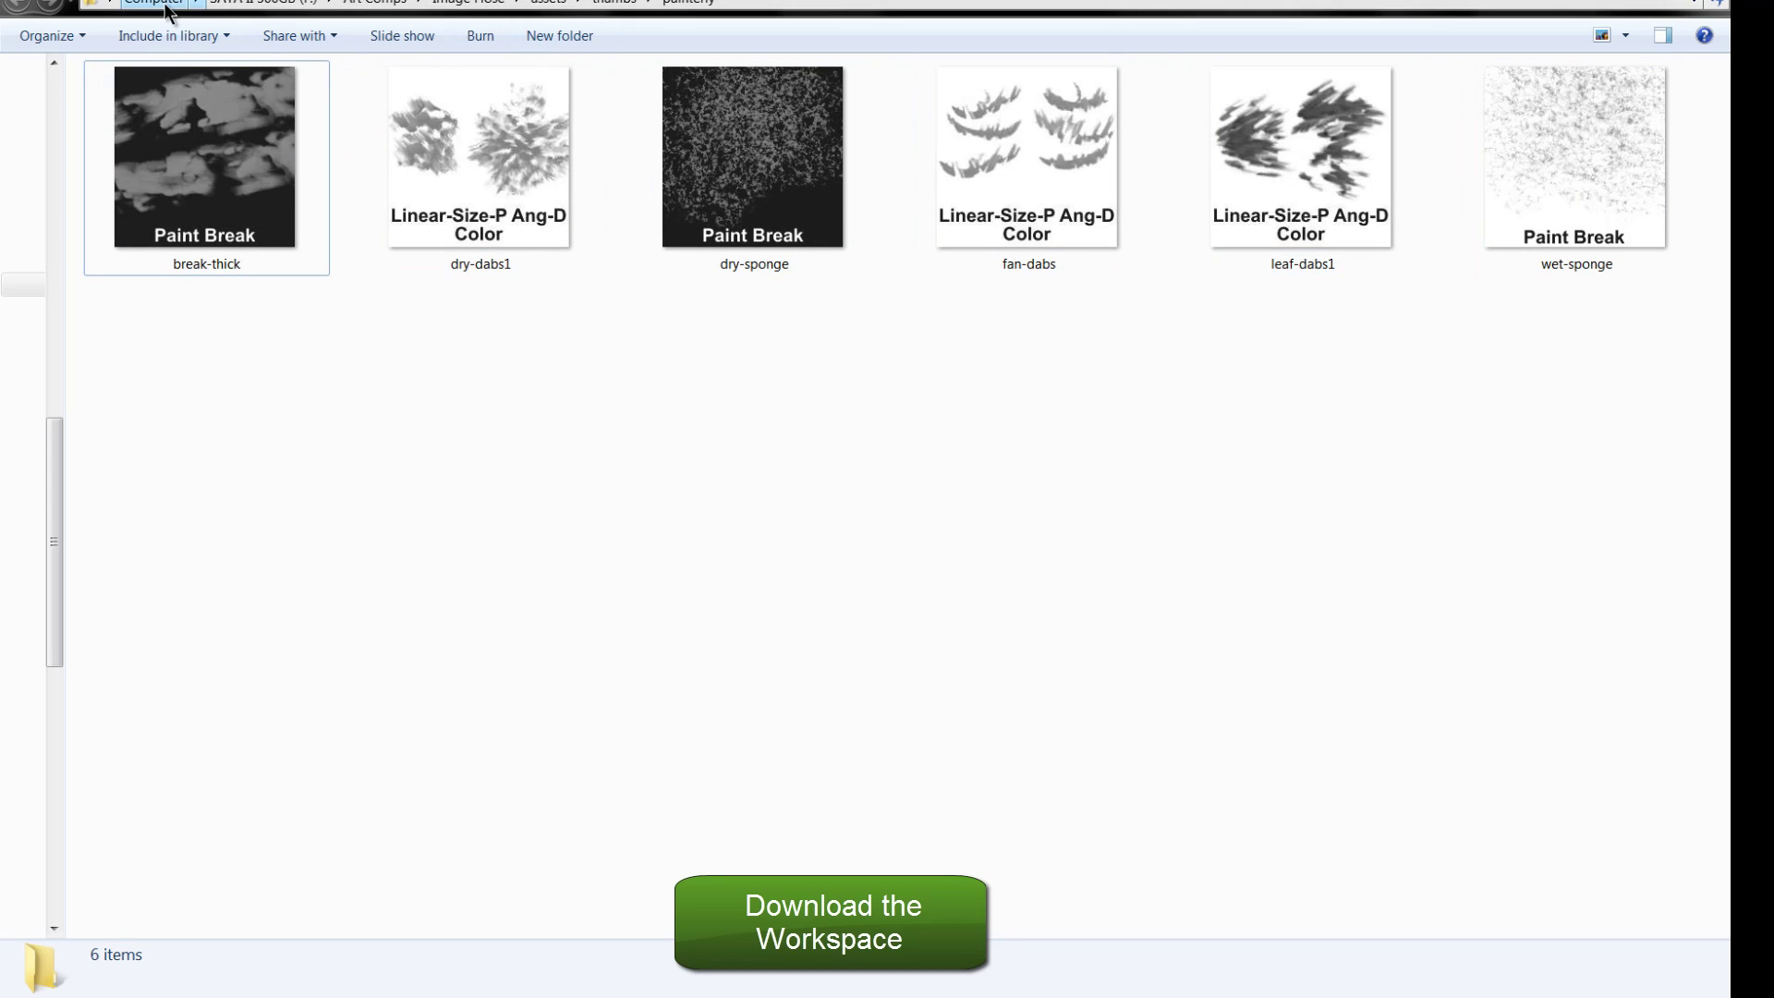
click(481, 72)
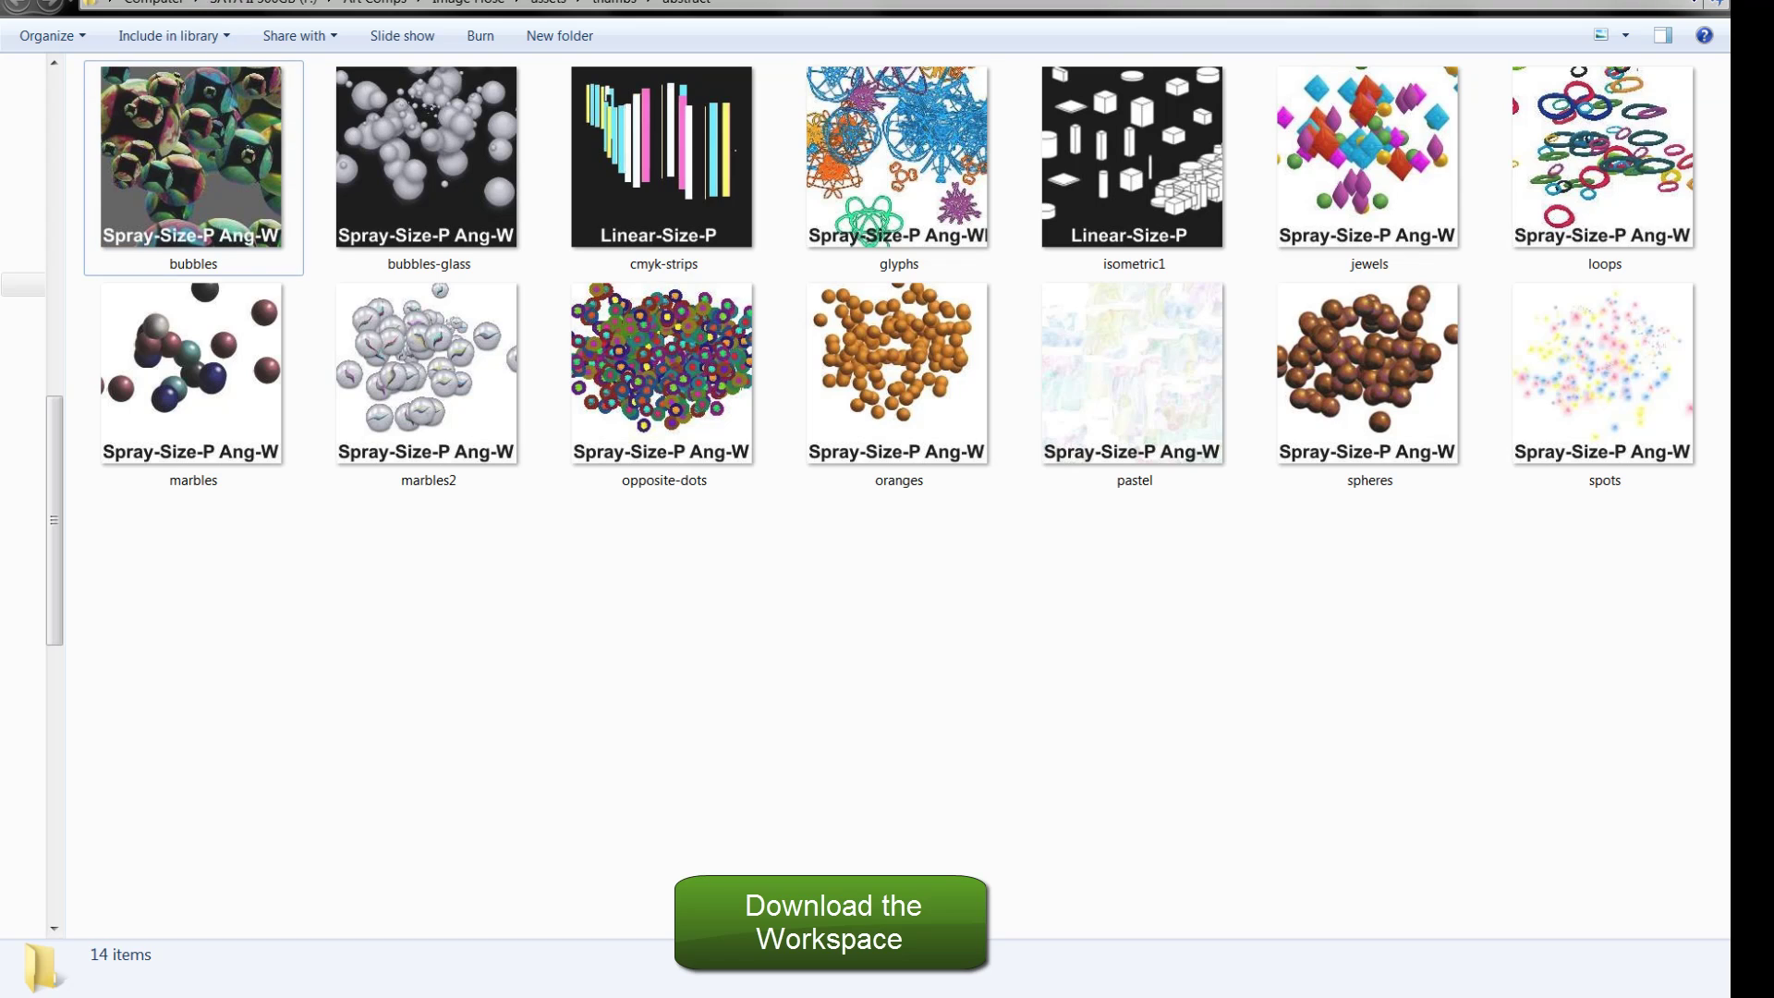
mouse_move(282, 2)
click(622, 90)
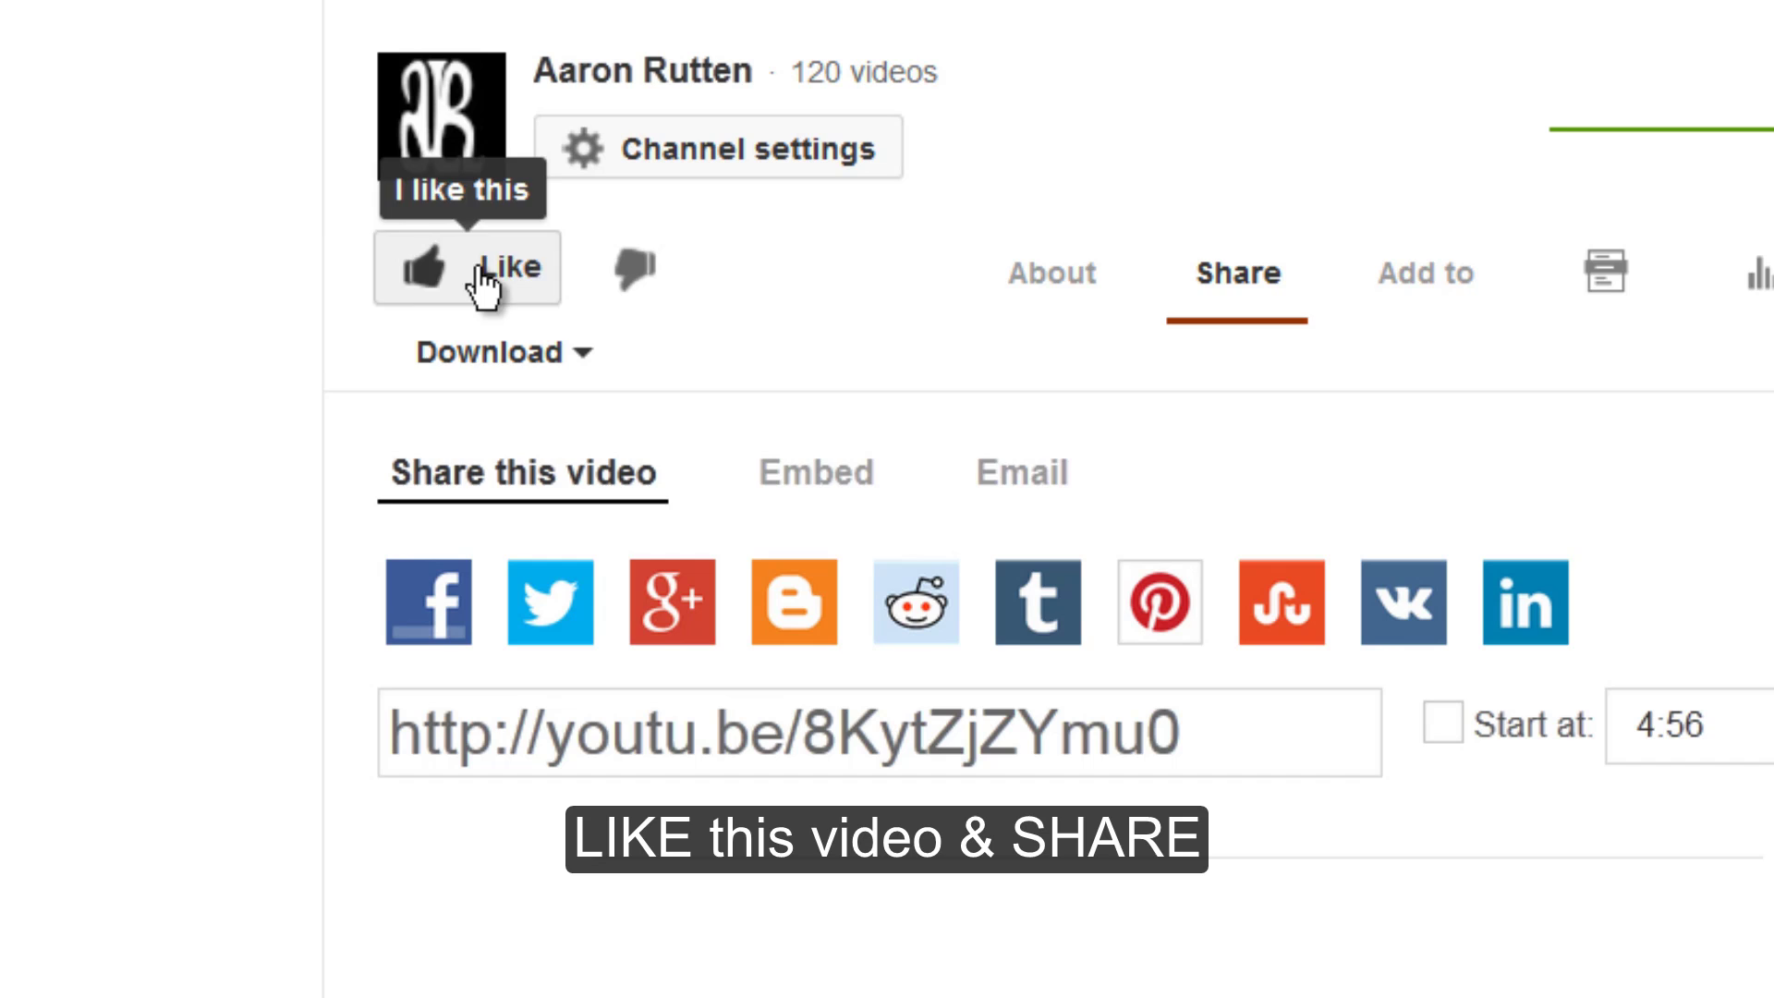
- Like the video on YouTube
click(479, 273)
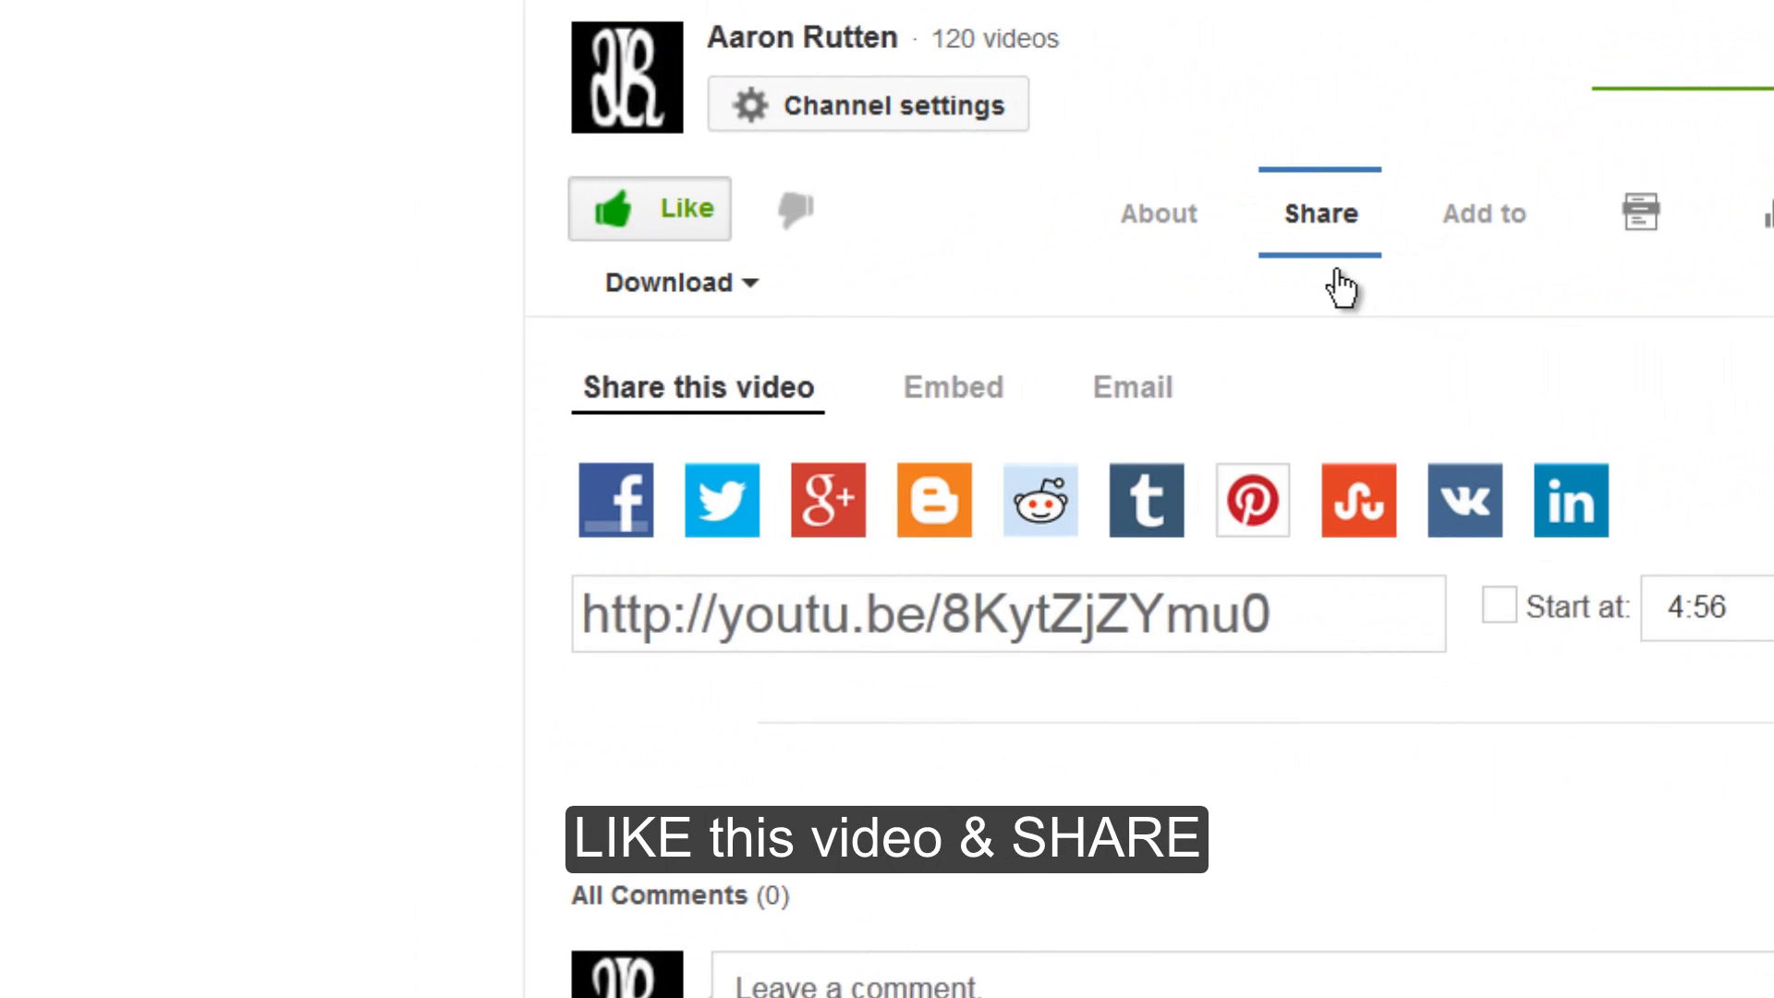